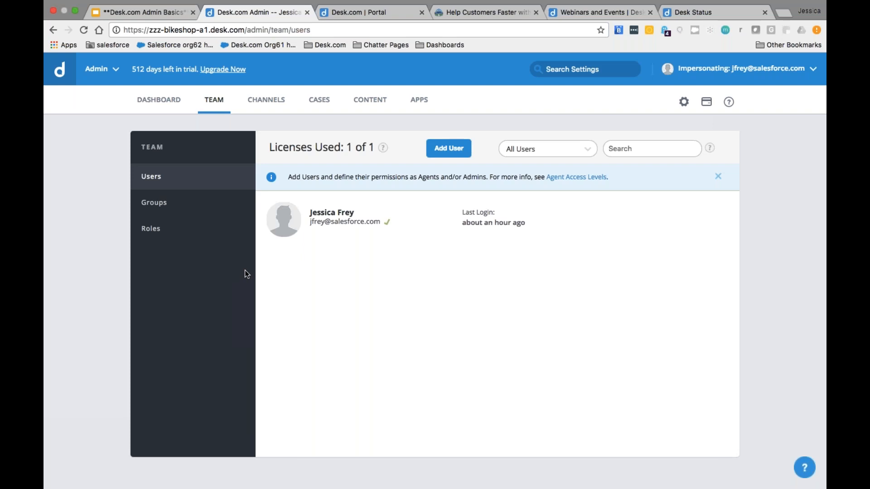
Step: Show the team's groups, Management and Staff, from the Team sidebar
click(157, 207)
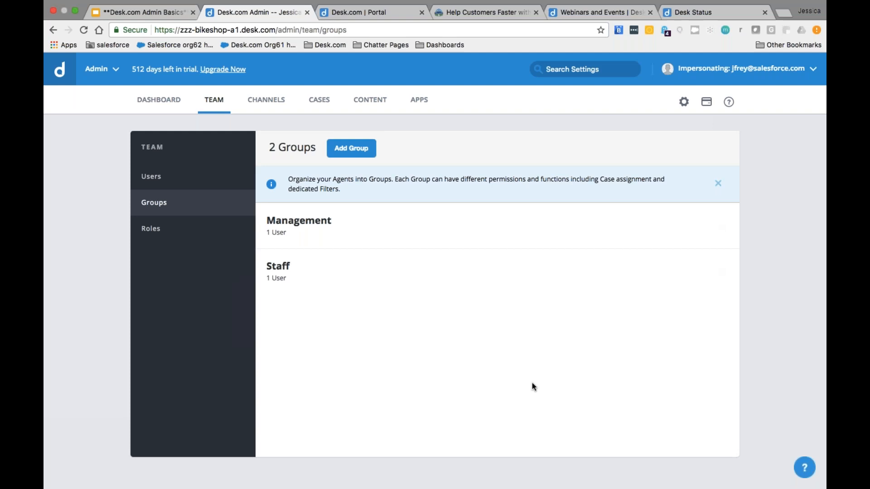
Step: Create an Escalations group with the existing user as member, then return to the Users list
click(351, 149)
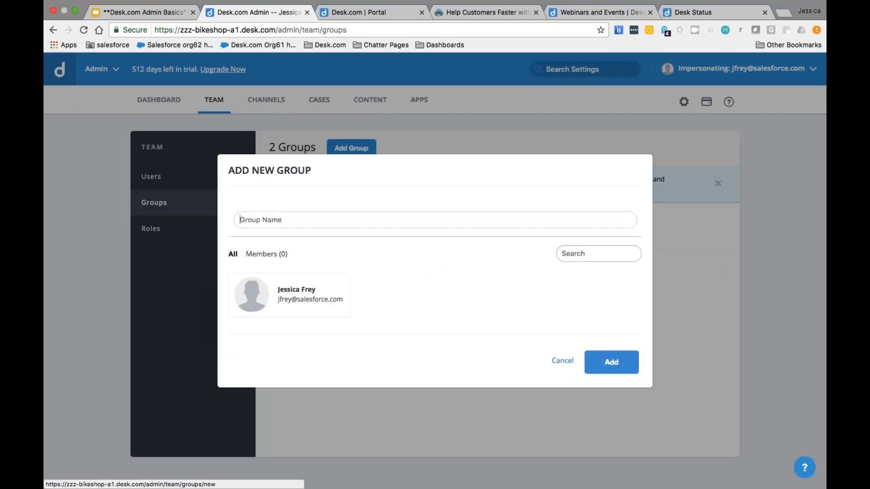
text(Escalations)
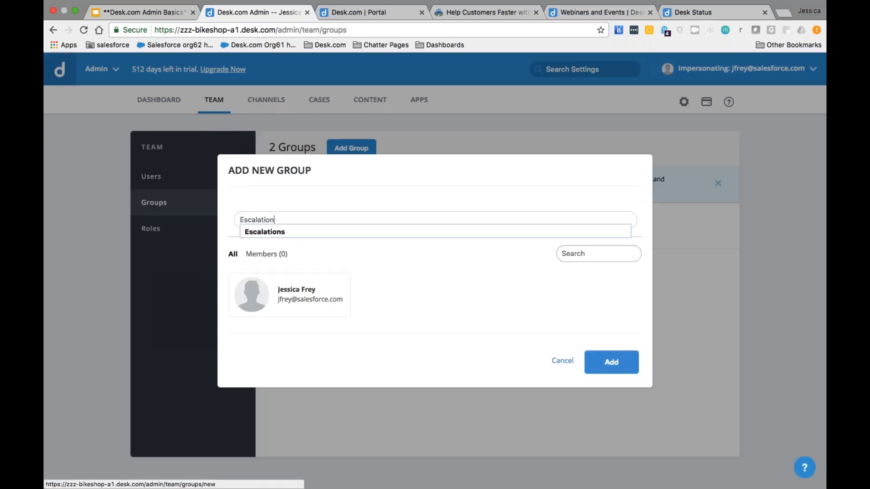
click(279, 233)
click(254, 294)
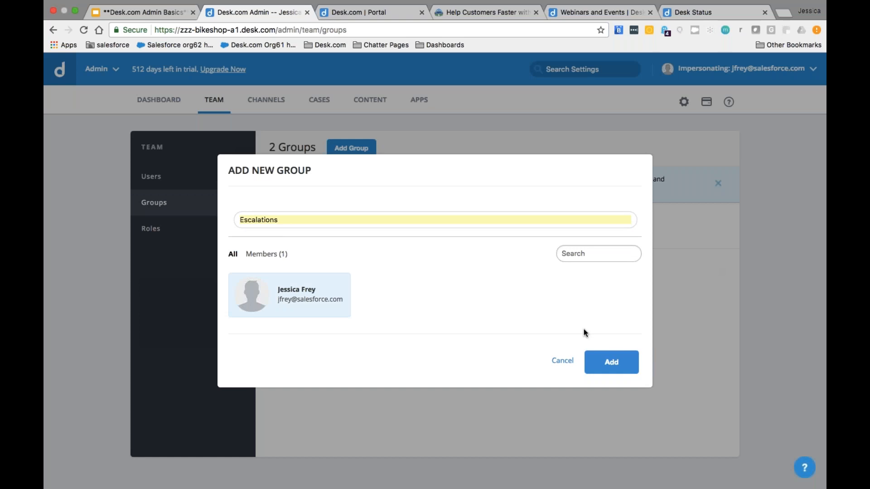
click(611, 362)
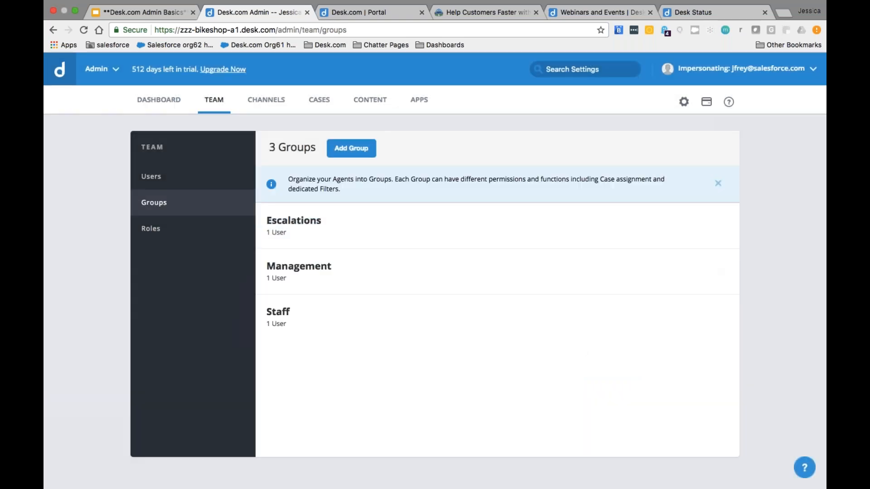
click(201, 184)
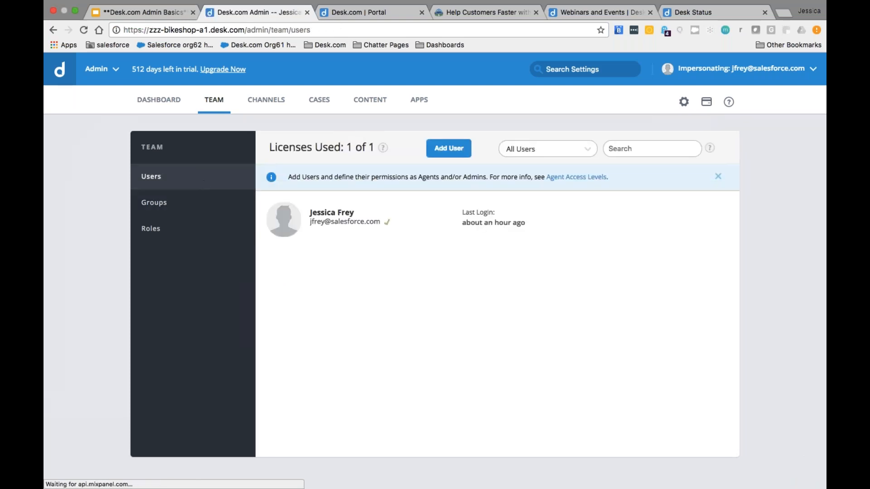
Step: Start a new user, entering their full name, work e-mail and first-name public name
click(435, 148)
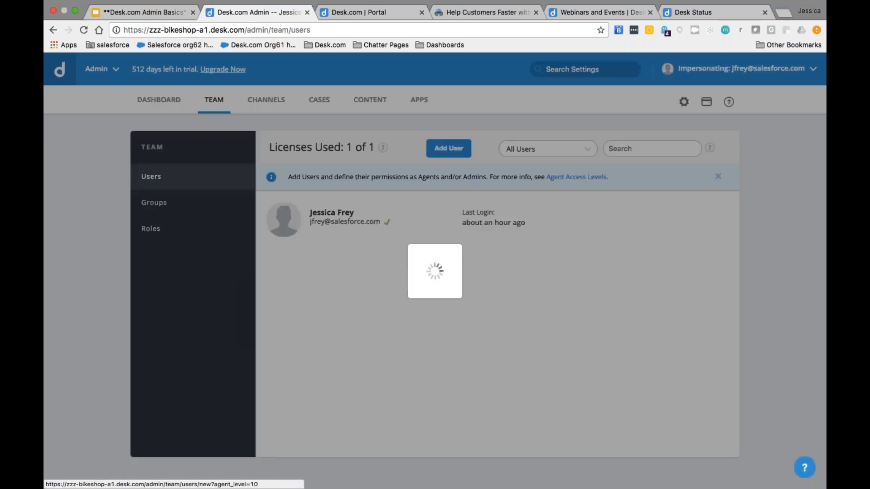
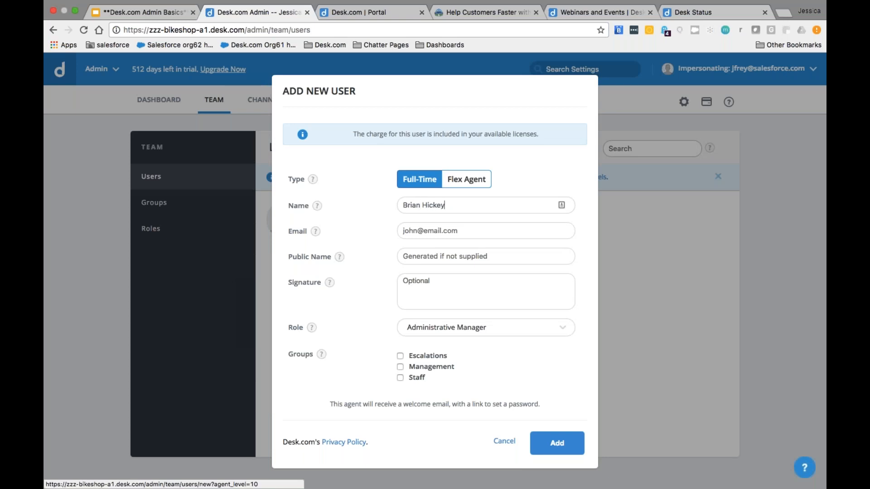
key(Tab)
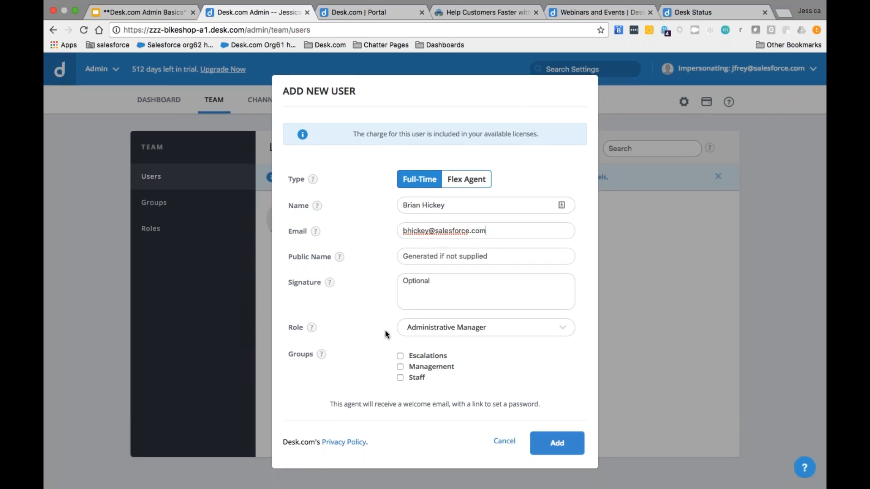
mouse_move(317, 205)
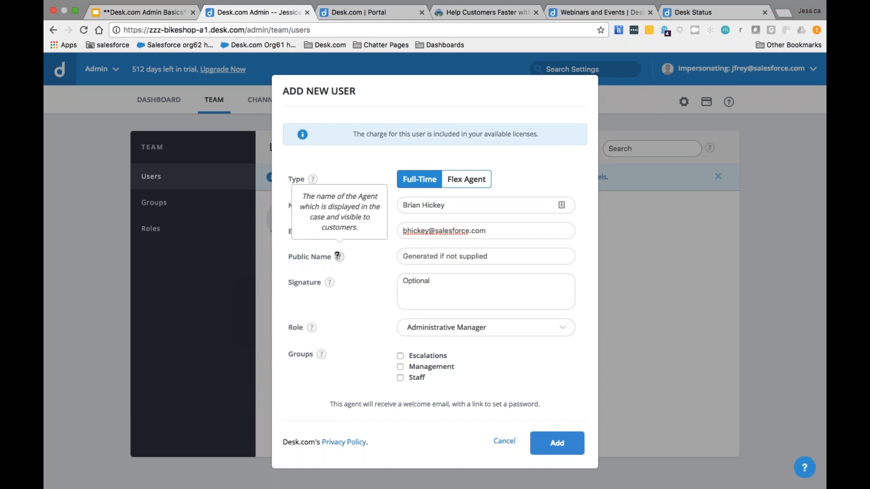
click(410, 257)
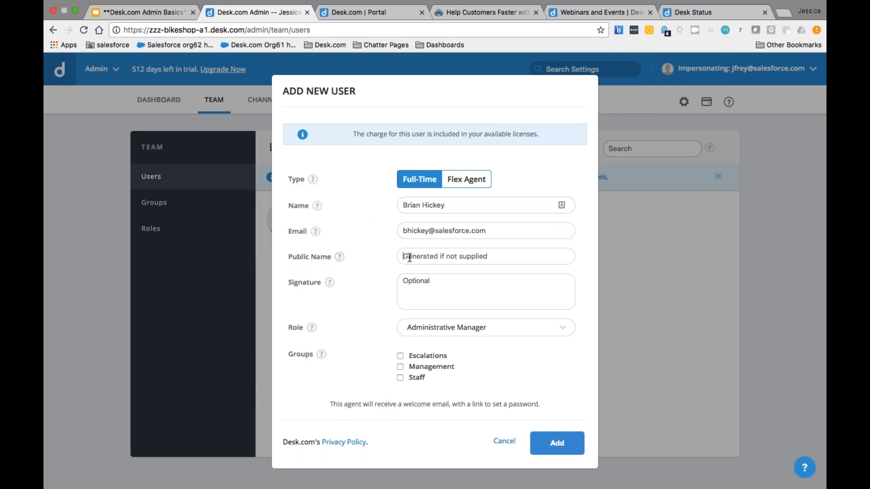
text(Brian)
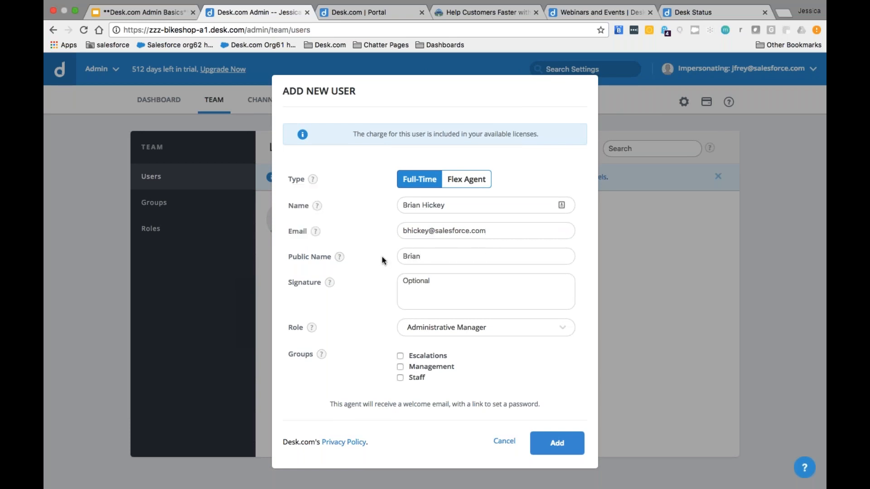
Step: Give the new user the Agent role and membership in the Staff group
mouse_move(310, 328)
click(426, 328)
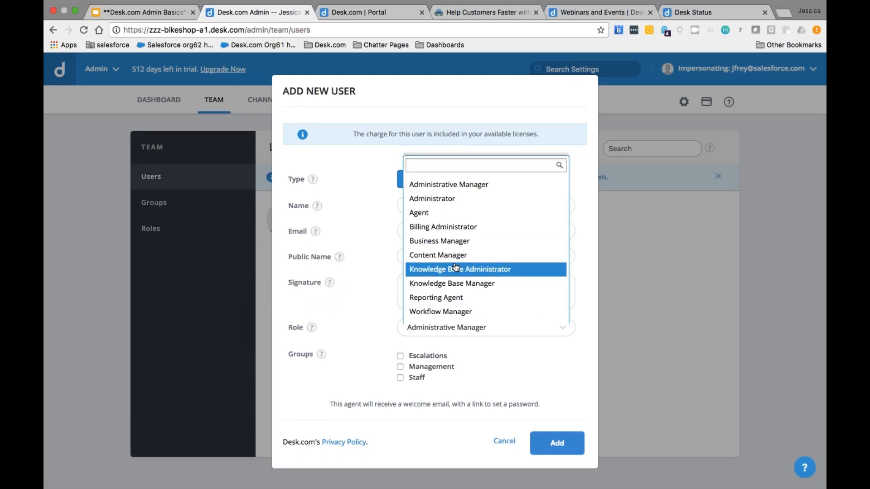
key(Up)
key(Up)
key(Up)
key(Up)
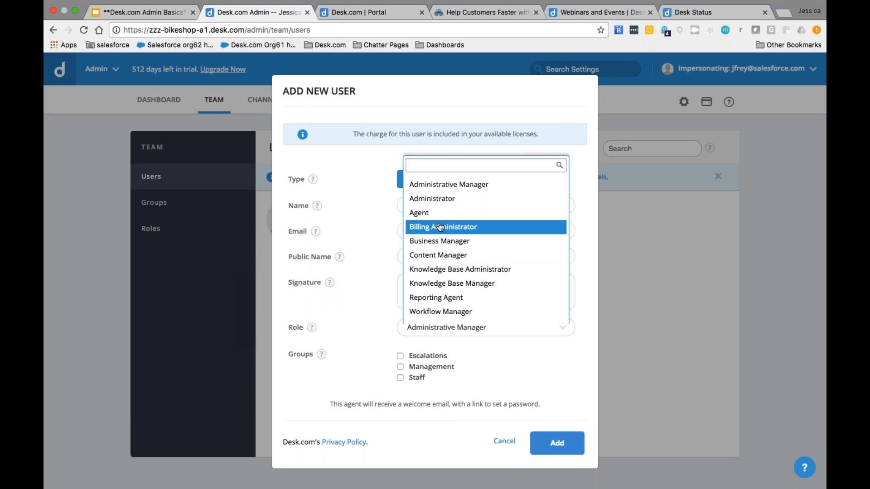
key(Return)
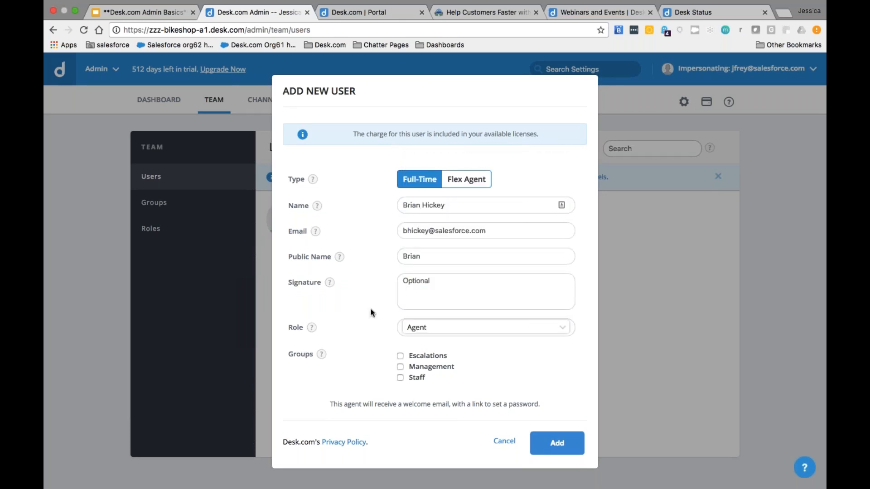
click(399, 378)
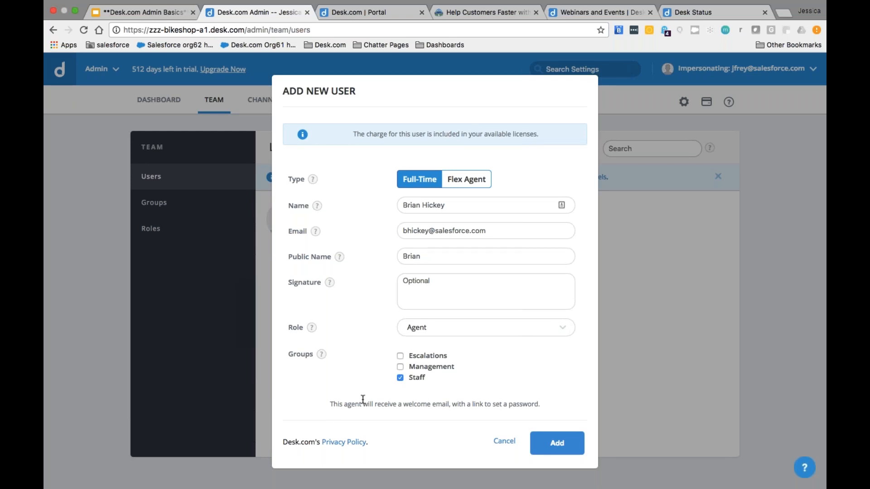
Step: Save the new agent, using 2 of 2 licences, and go to the Support Center channel overview
click(557, 443)
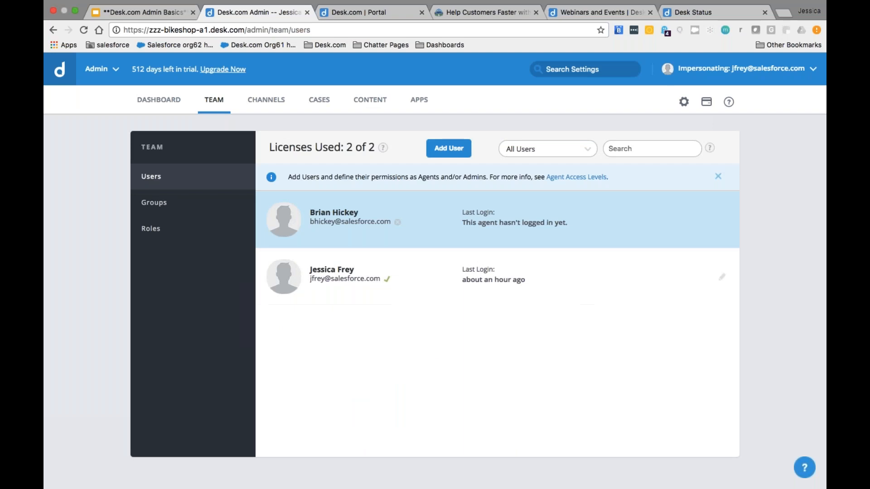
click(265, 105)
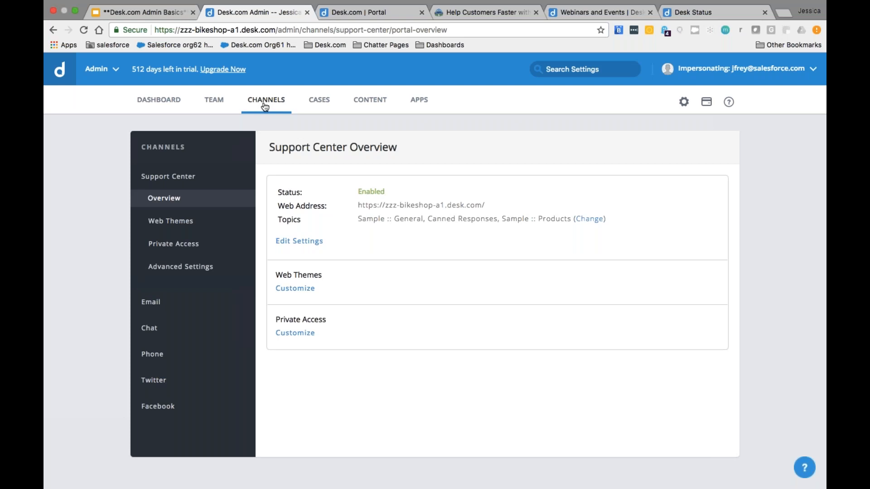
Step: Review the inbound and outbound email mailboxes, then go to the Case Management Filters list
click(151, 303)
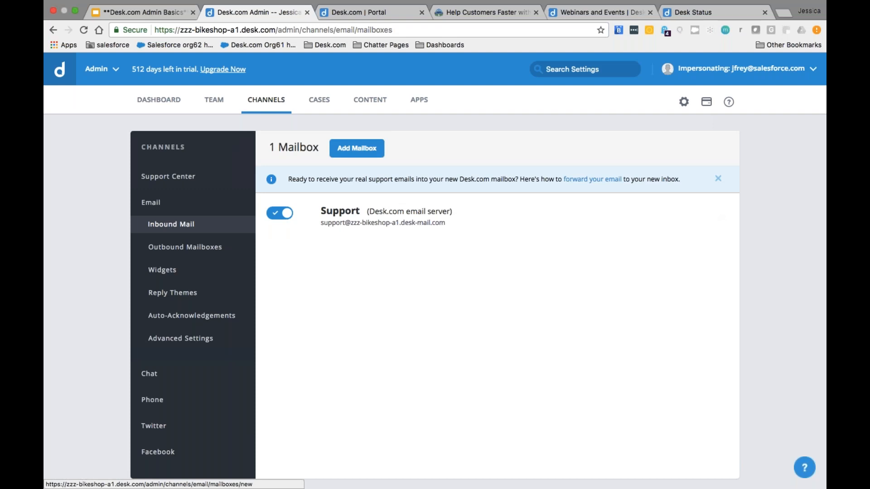
click(357, 148)
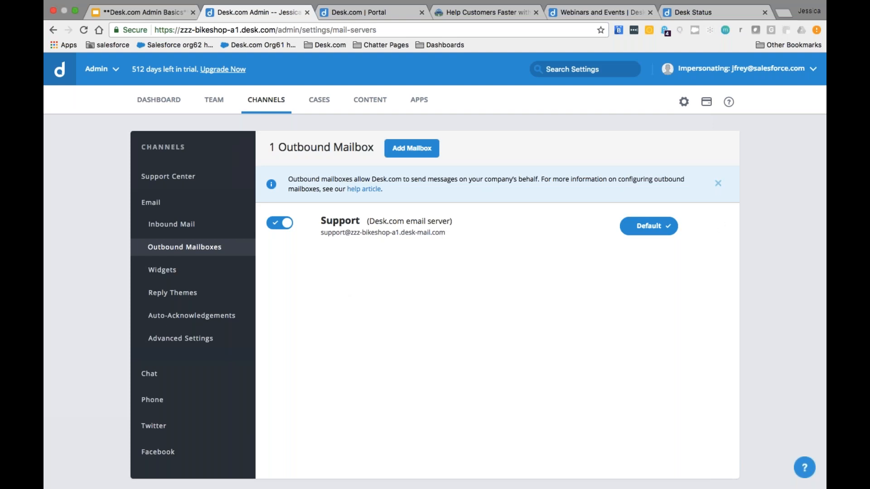
click(319, 107)
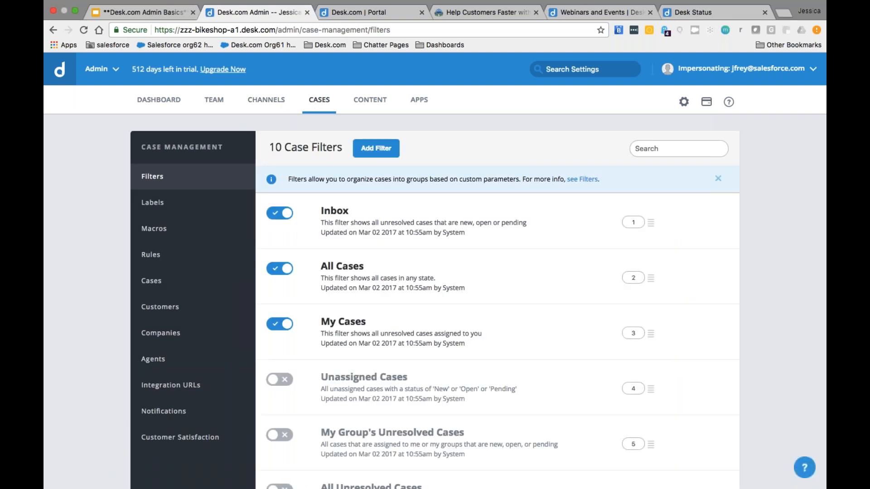
Step: Open the Customer Type case custom field, with Leisure Cyclist and Competitive Cyclist values, for editing
click(149, 285)
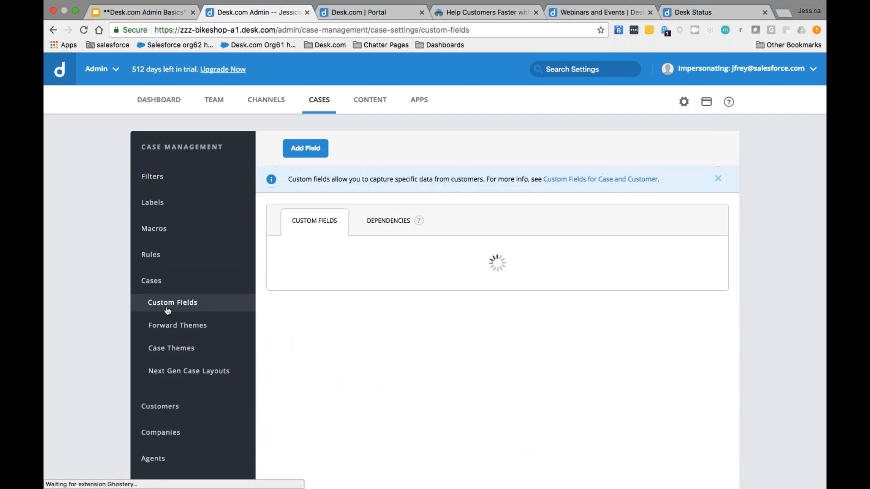
mouse_move(422, 267)
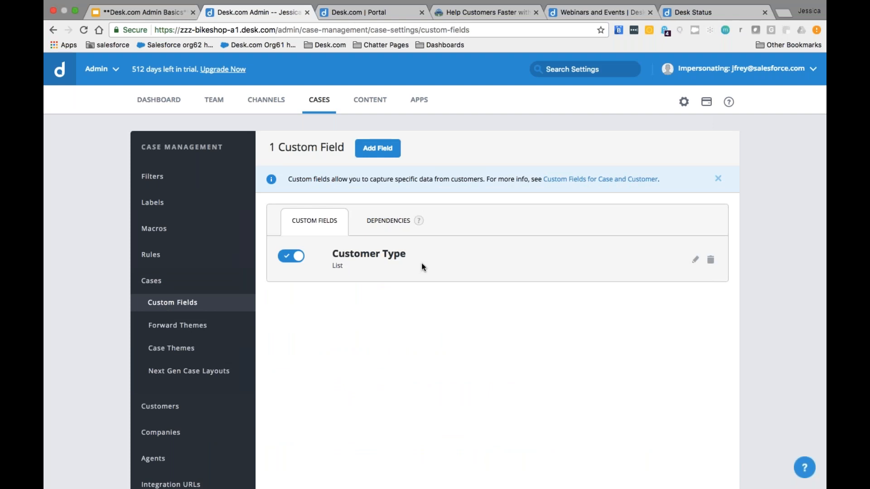
click(696, 266)
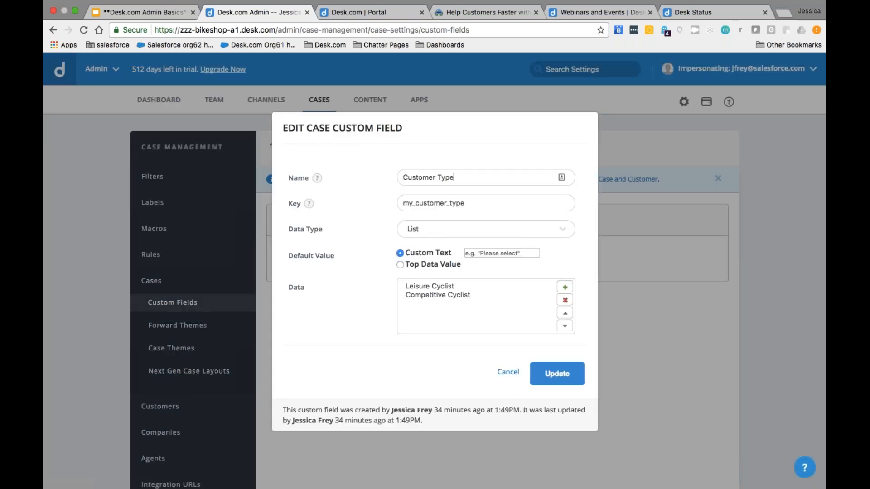
mouse_move(317, 178)
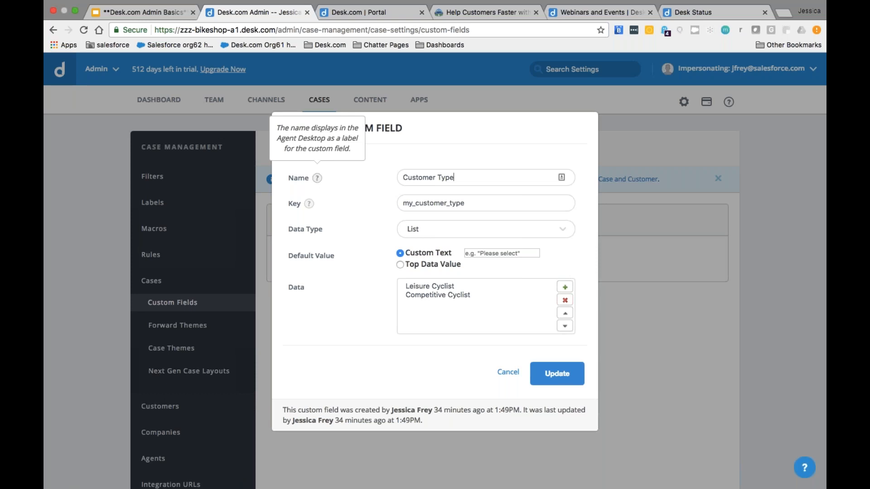
mouse_move(308, 203)
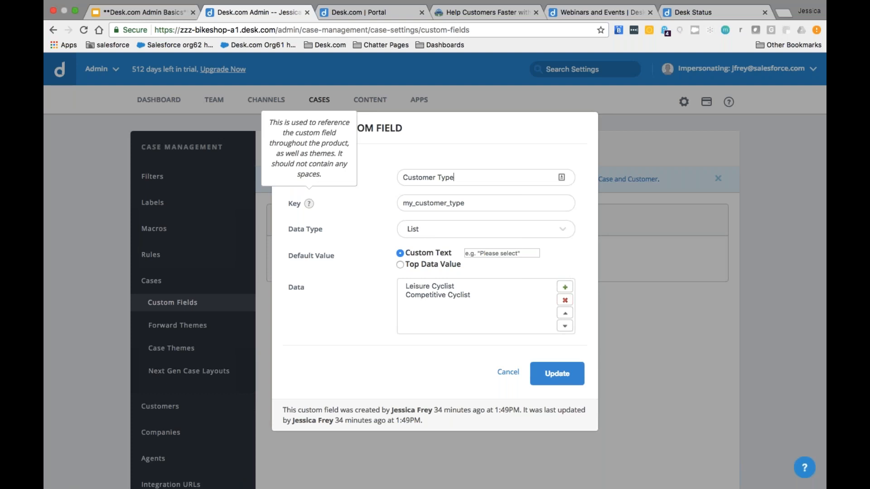
Step: Keep Customer Type a List with Leisure Cyclist above Competitive Cyclist and update it
click(432, 226)
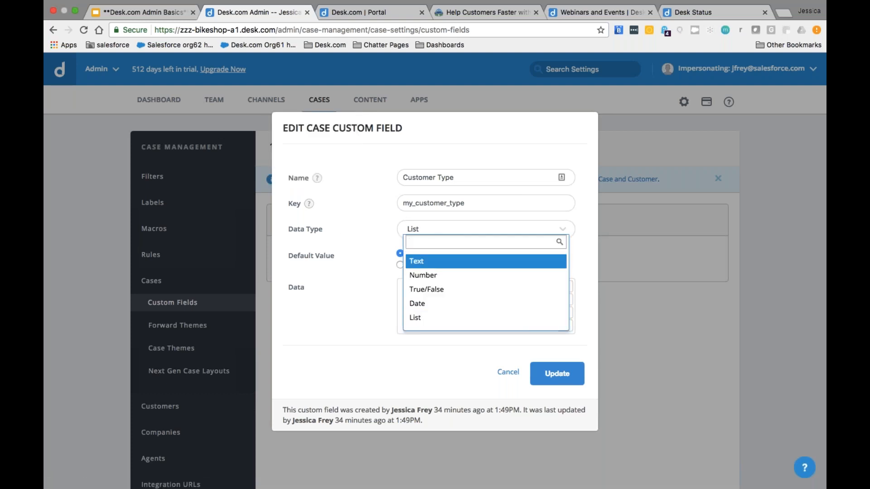
click(435, 319)
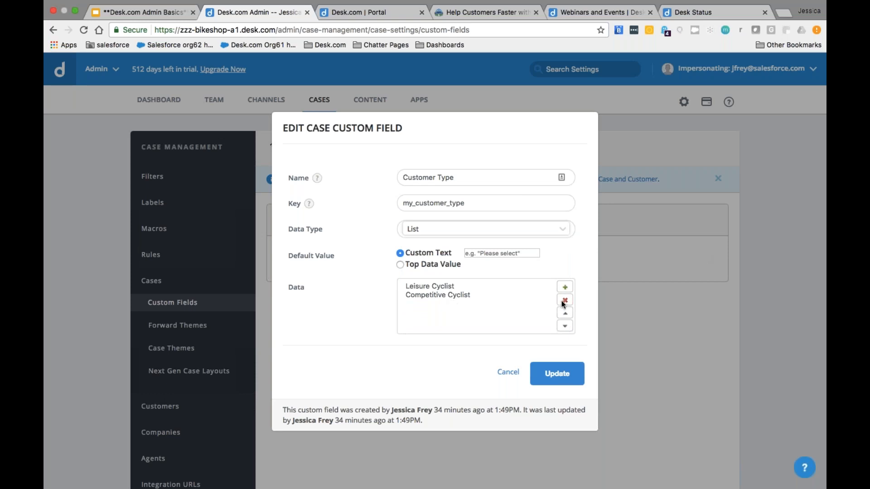
click(470, 294)
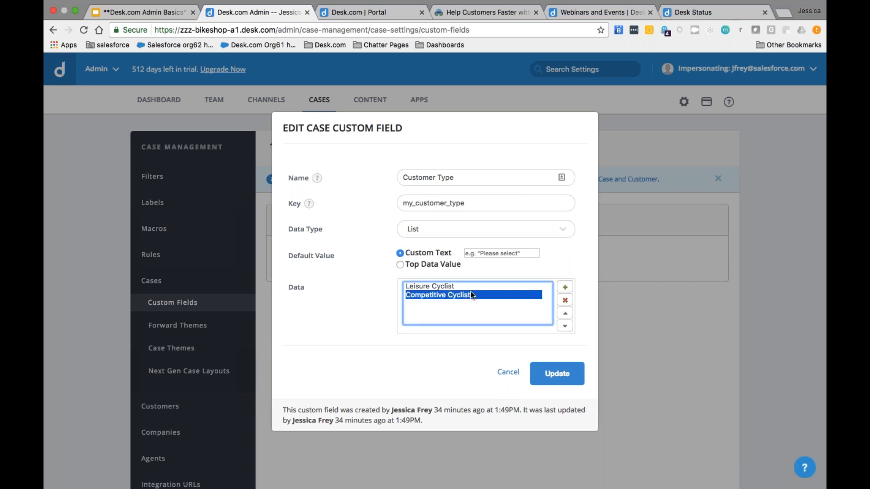
click(562, 313)
click(565, 325)
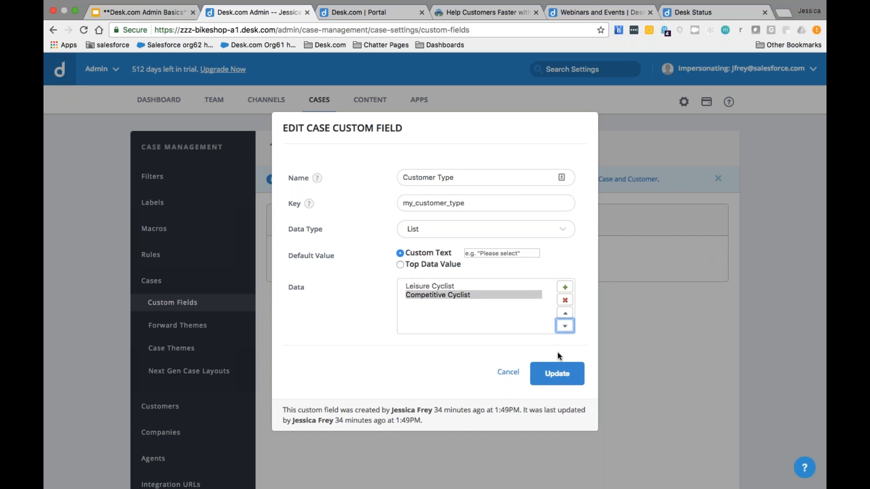
click(550, 371)
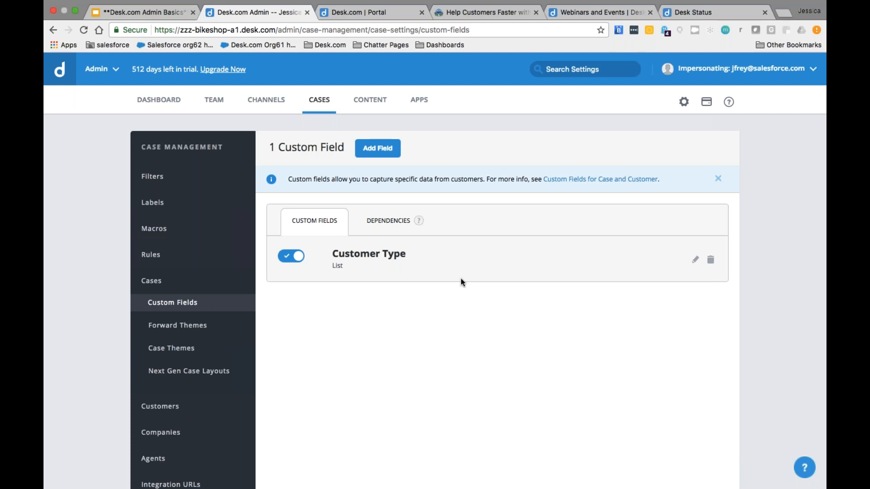
Step: Create a Contact Reason custom field with key my_contact_reason and List data type
click(364, 149)
text(ContactR)
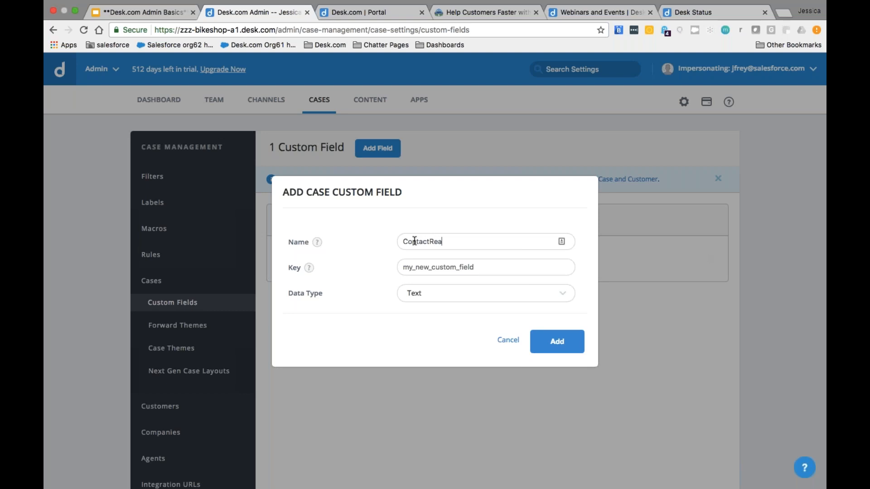
key(BackSpace)
text(Reason)
key(Tab)
text(my_contact_fie)
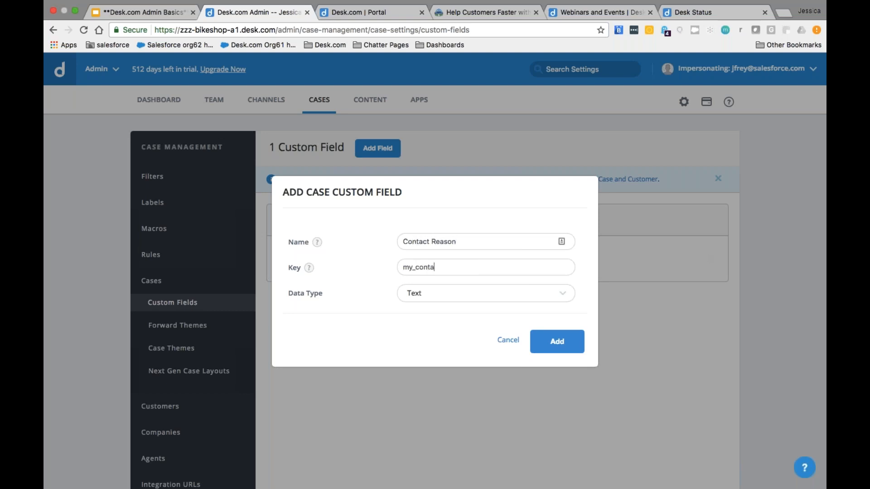
key(BackSpace)
key(BackSpace)
key(BackSpace)
key(BackSpace)
text(_reason)
click(434, 302)
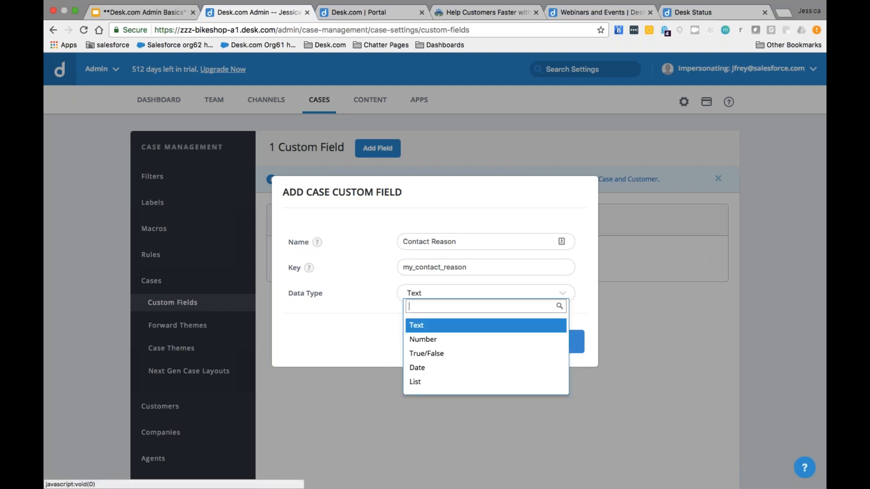
click(419, 381)
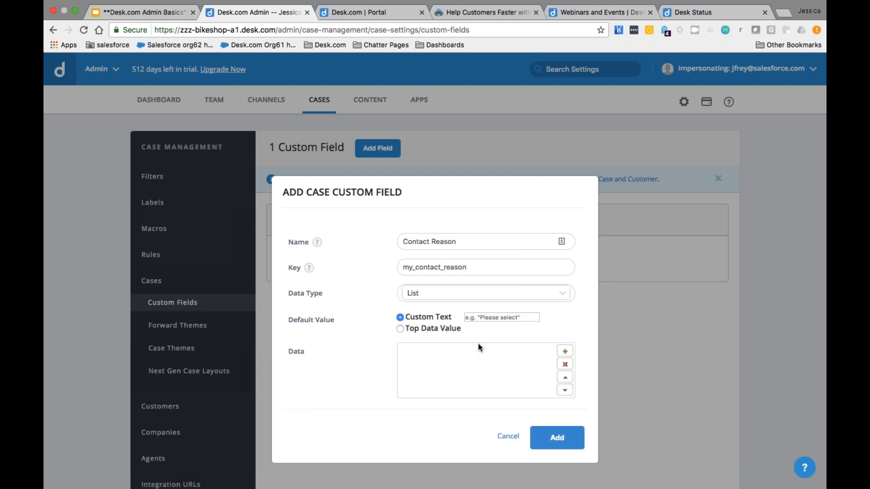
Step: Add list options bike sales, bike services and events
click(563, 352)
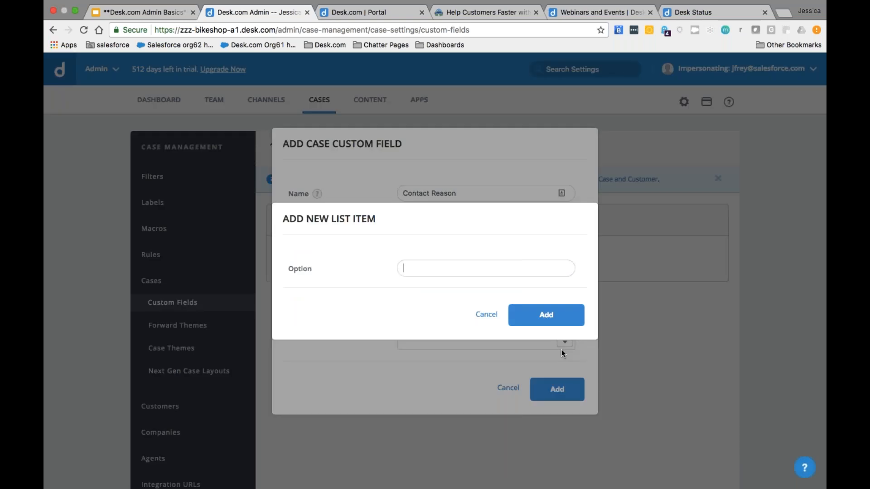
click(404, 268)
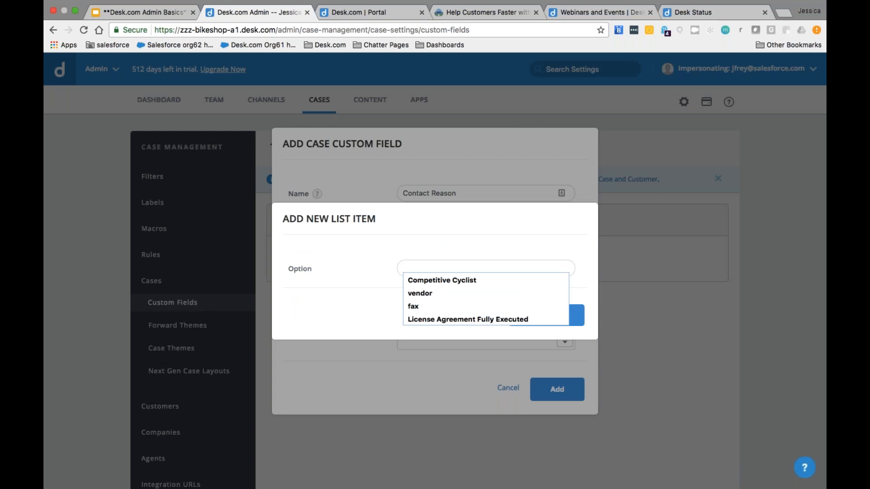
text(bike sales)
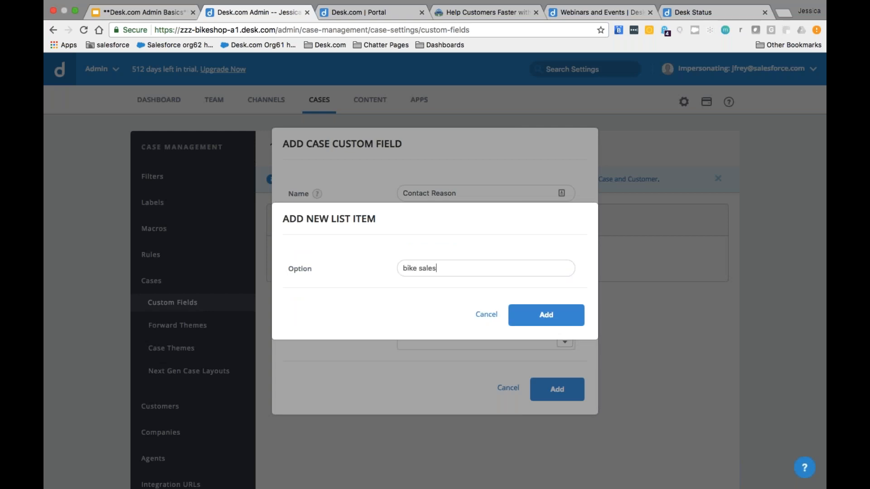
key(Return)
click(563, 300)
text(bike services)
click(539, 304)
click(564, 301)
text(events)
key(Return)
Step: Add new products, order confirmations and promotions, then save the Contact Reason field
click(565, 303)
text(new products)
click(562, 319)
click(567, 301)
text(order confirmations)
click(568, 306)
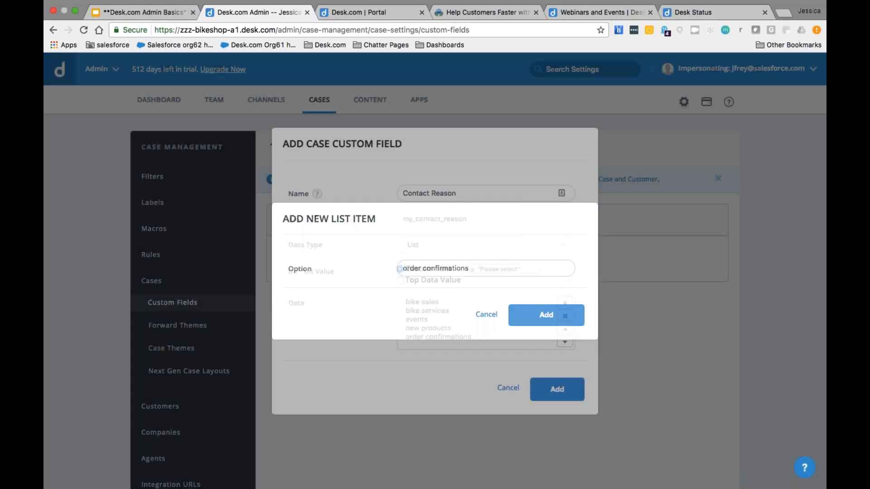
click(568, 303)
text(promotions)
key(Return)
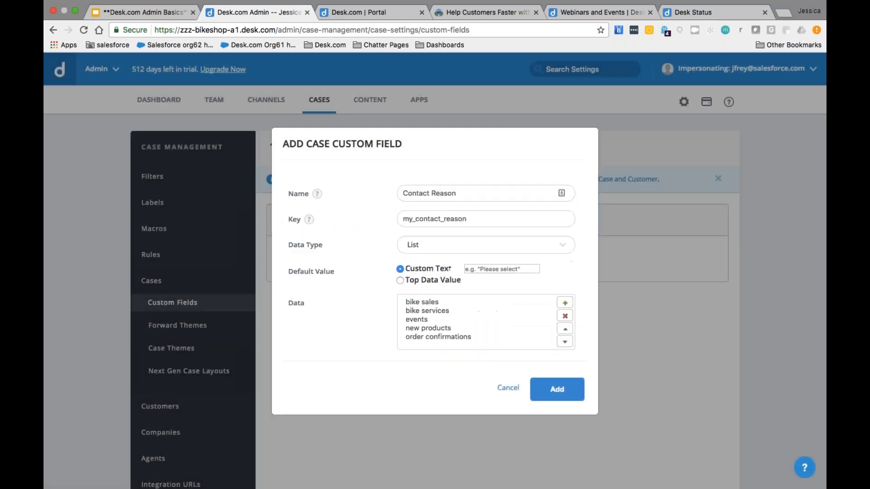
scroll(475, 319, down, 1)
scroll(475, 319, up, 1)
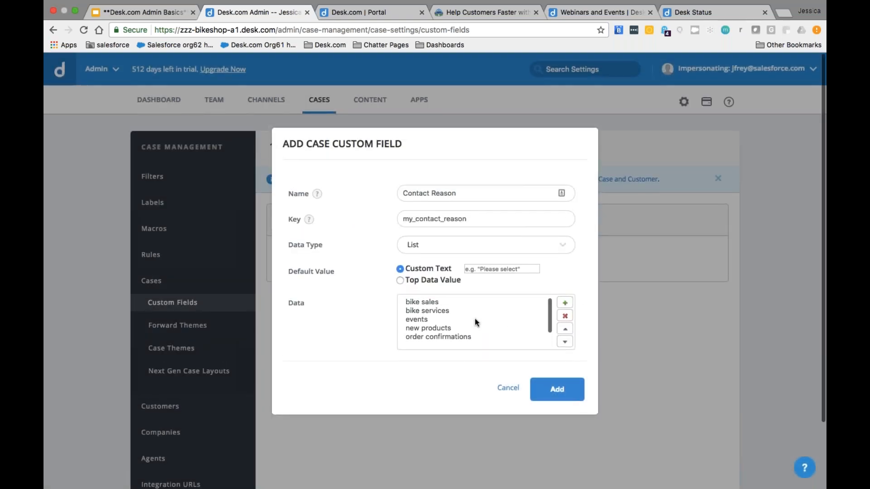
click(556, 389)
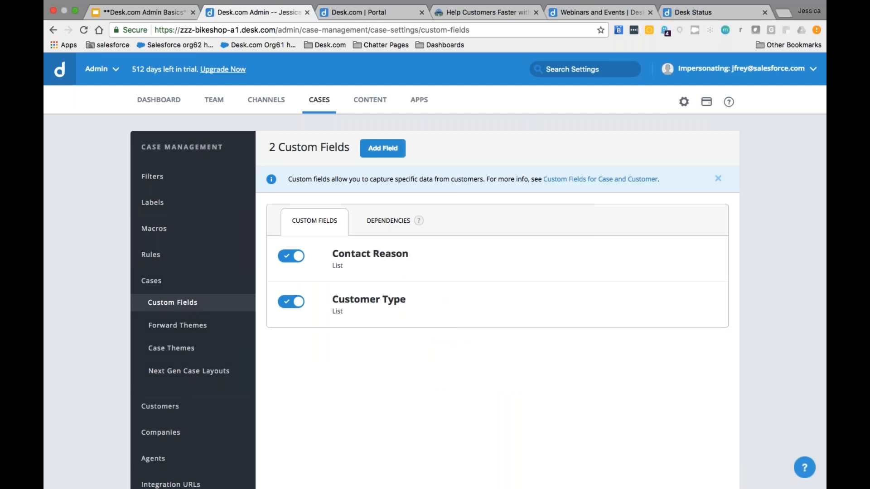
Step: Create an Events custom field with key my_events and List data type
click(372, 154)
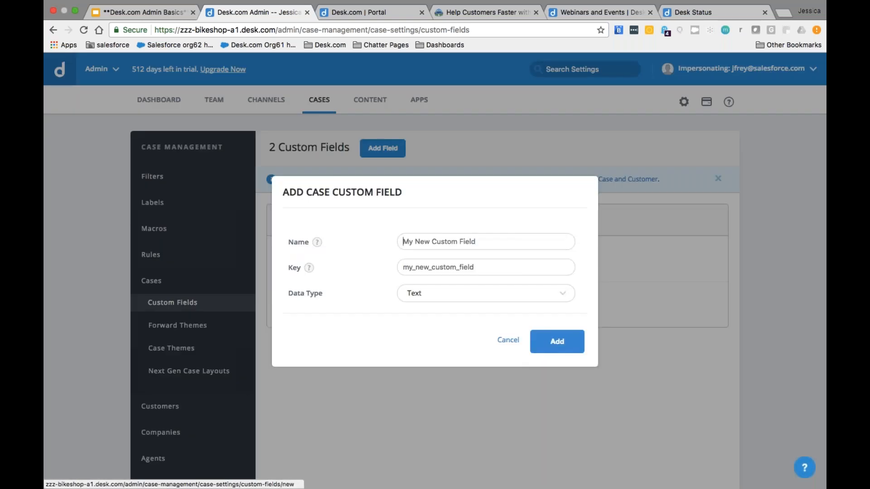
text(Events)
key(Tab)
text(my)
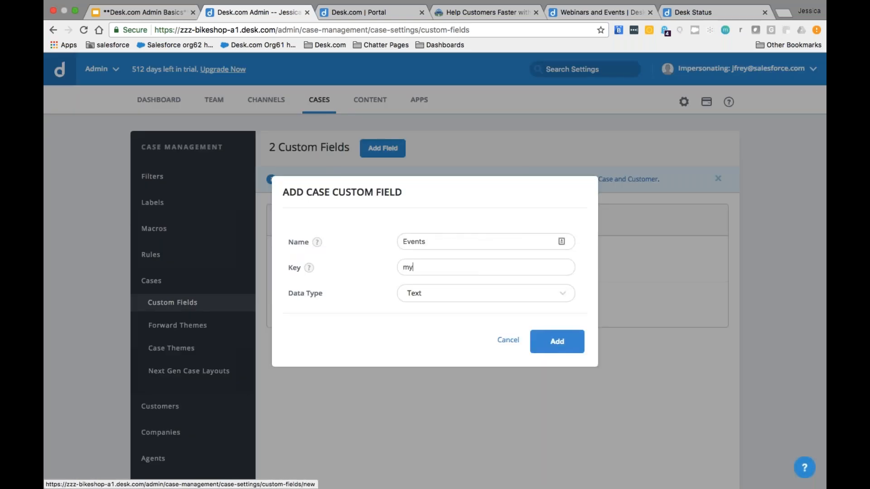
text(_events)
click(410, 292)
click(416, 382)
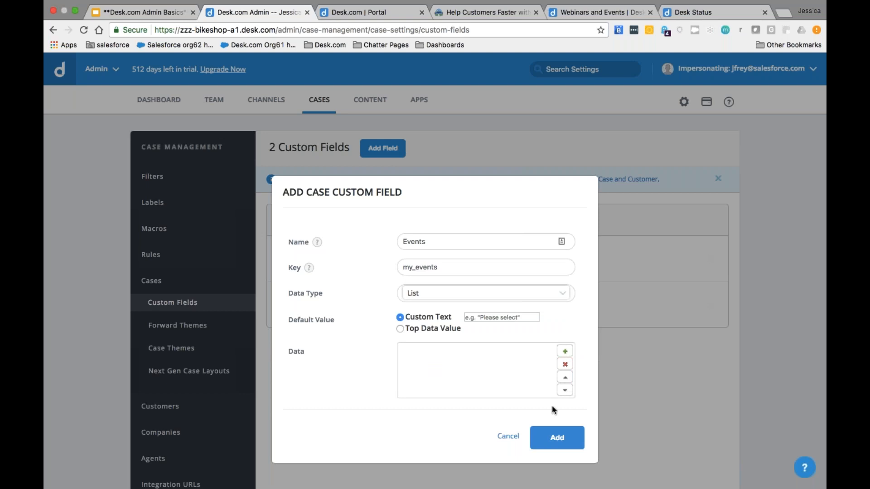
Step: Add event options Friday Fun Rides, Monthly 20K, Annual Race and Triathlon
click(564, 352)
text(Friday Fun Rides)
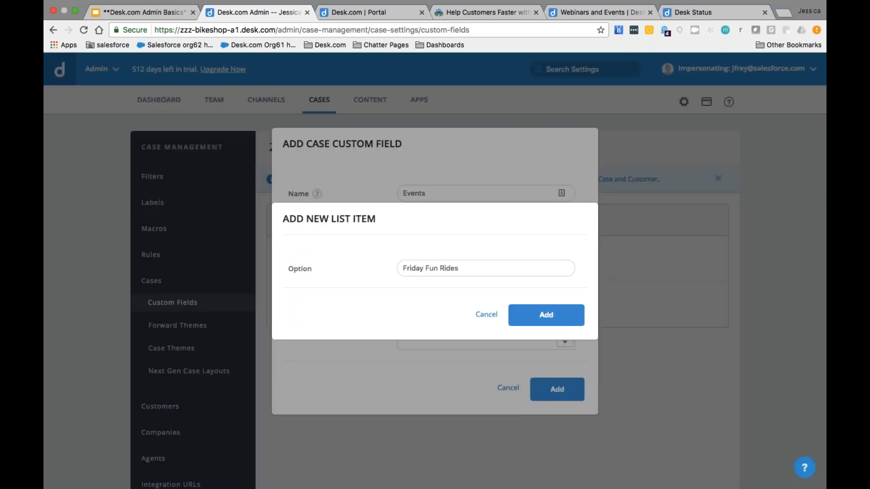
click(549, 316)
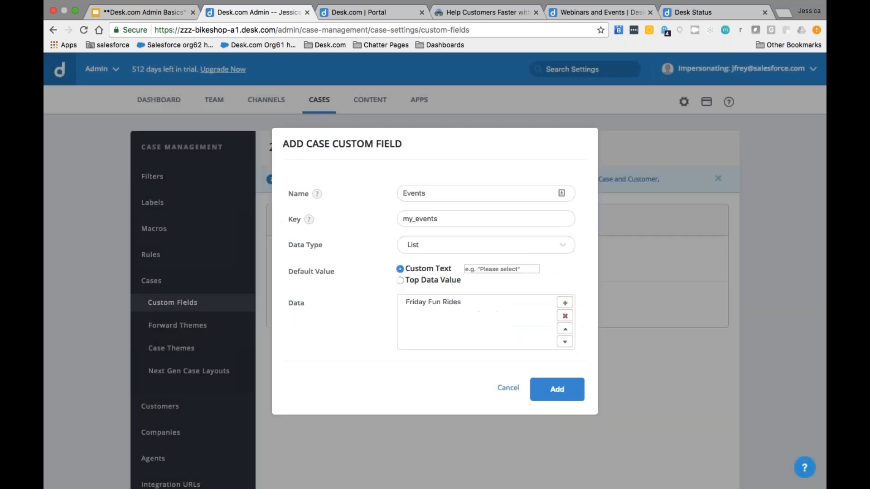
click(563, 304)
text(Mont)
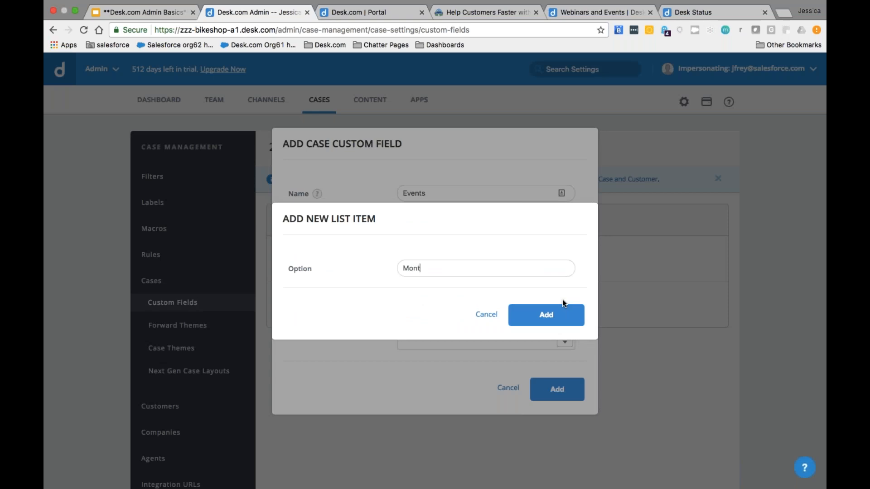
text(hly 20K)
key(Return)
click(567, 302)
text(Annual Race)
key(Return)
click(566, 300)
text(Triathlon)
click(546, 318)
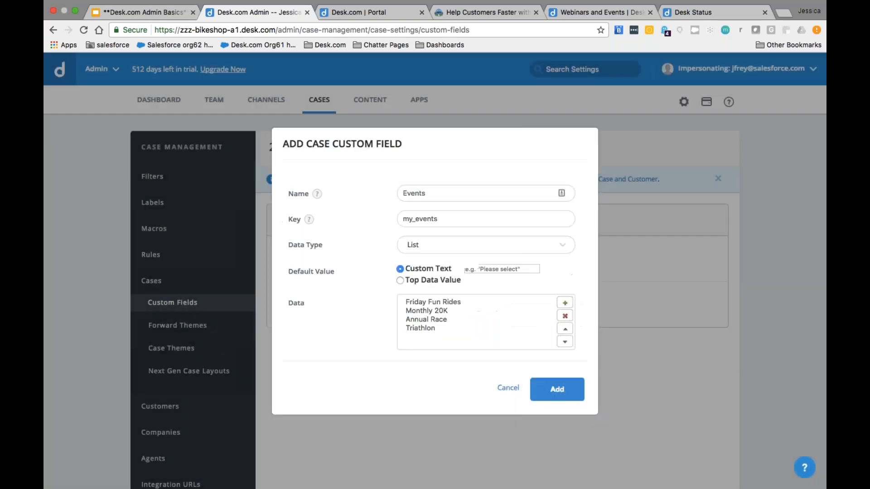
Step: Keep Friday Fun Rides first in the list and default the field to the top value
click(444, 302)
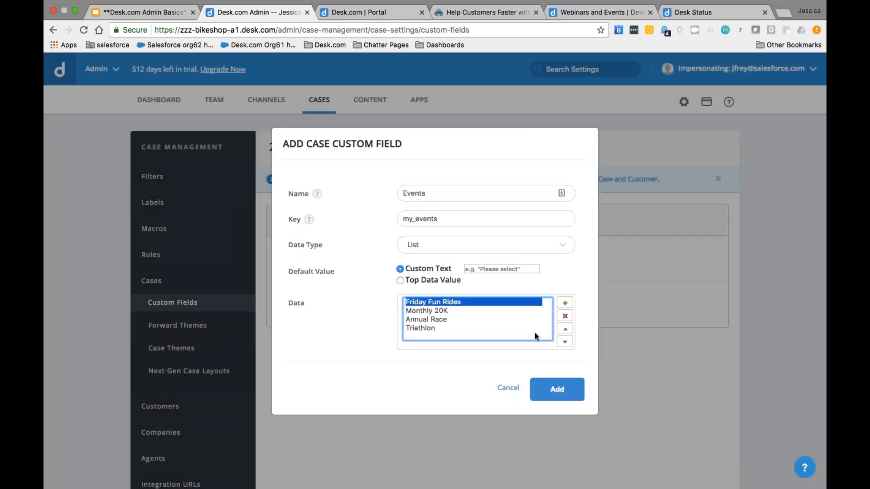
click(564, 341)
click(564, 341)
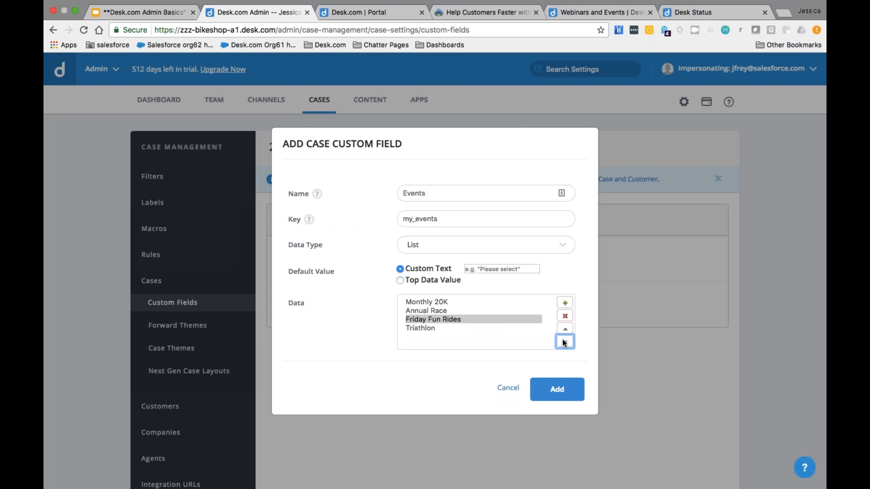
click(442, 301)
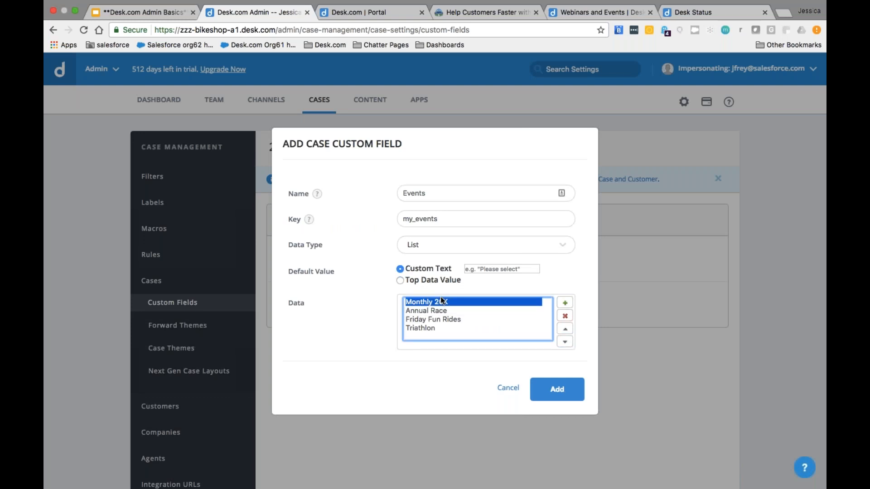
click(437, 320)
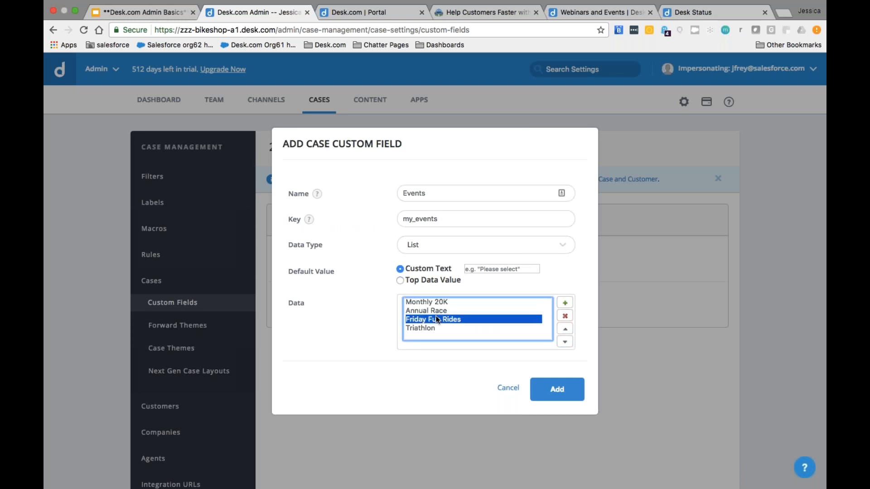
click(564, 328)
click(565, 329)
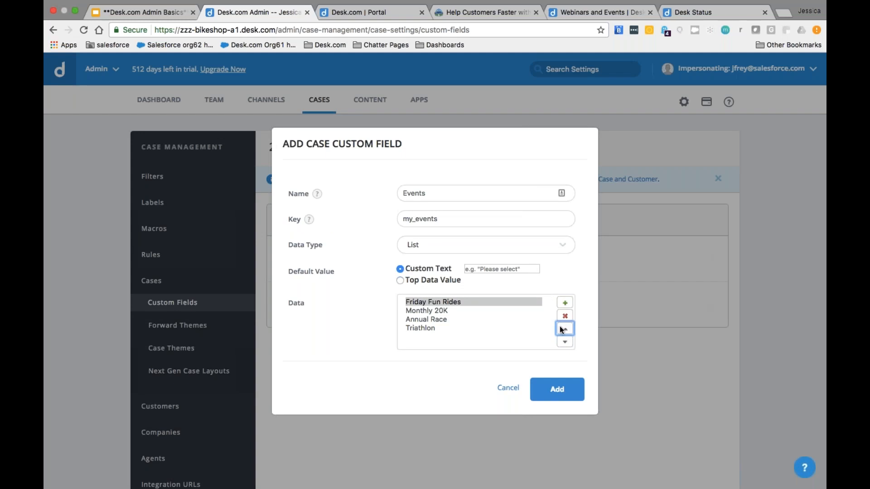
click(409, 283)
Step: Save the Events field, then view the empty custom field Dependencies page
click(545, 383)
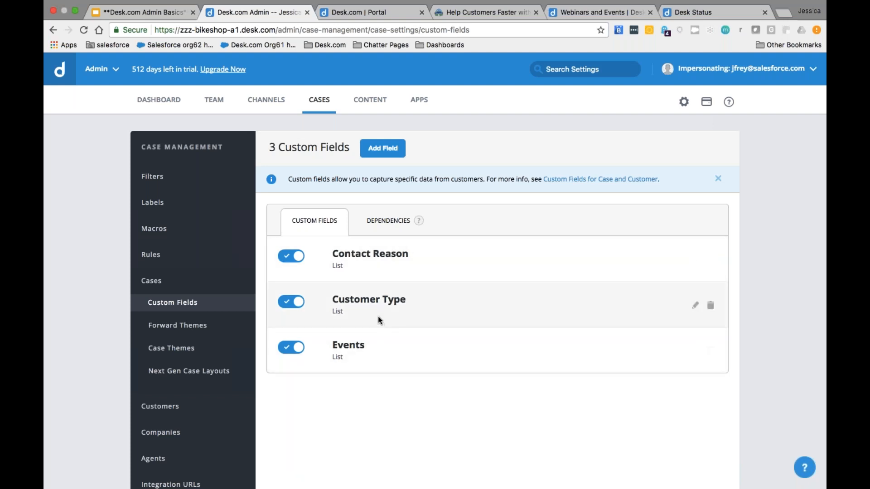
mouse_move(419, 221)
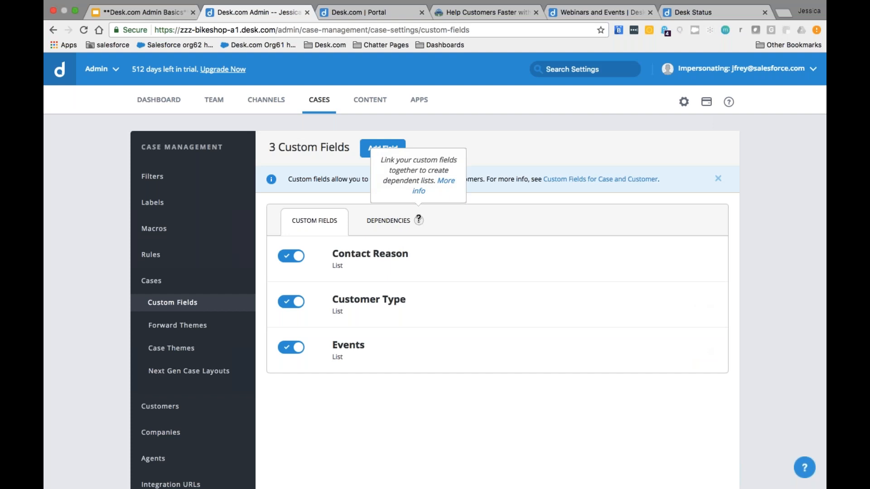
click(394, 224)
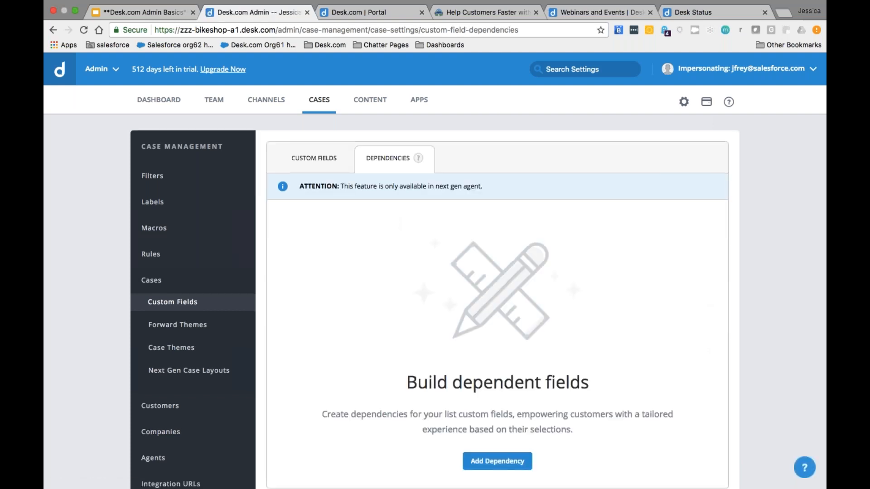
scroll(434, 304, down, 1)
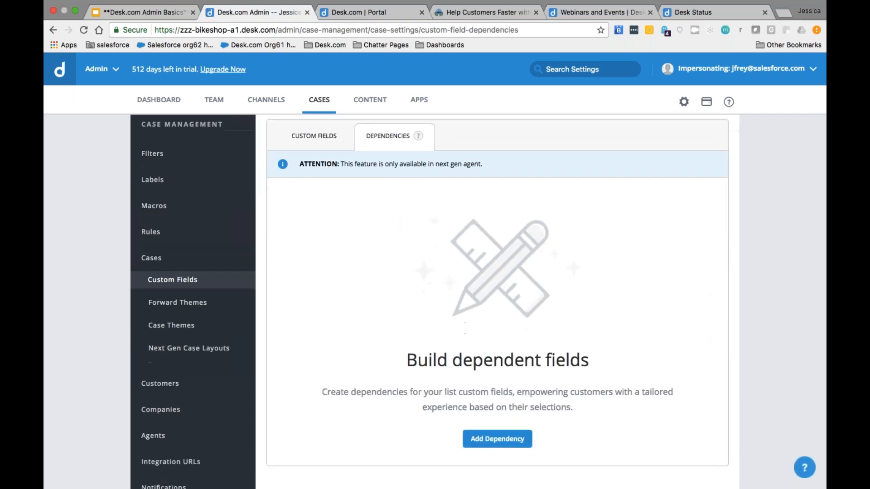
Step: Add a field dependency with Customer Type controlling and Contact Reason dependent
click(478, 446)
mouse_move(353, 255)
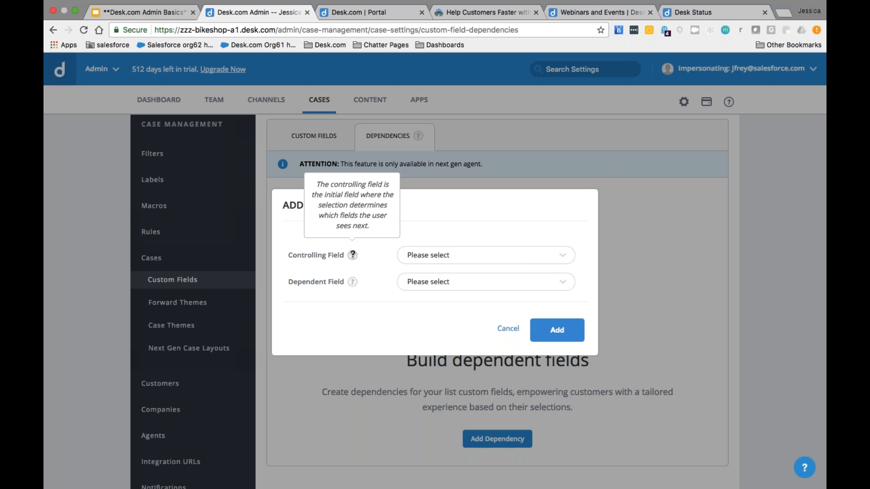
click(401, 258)
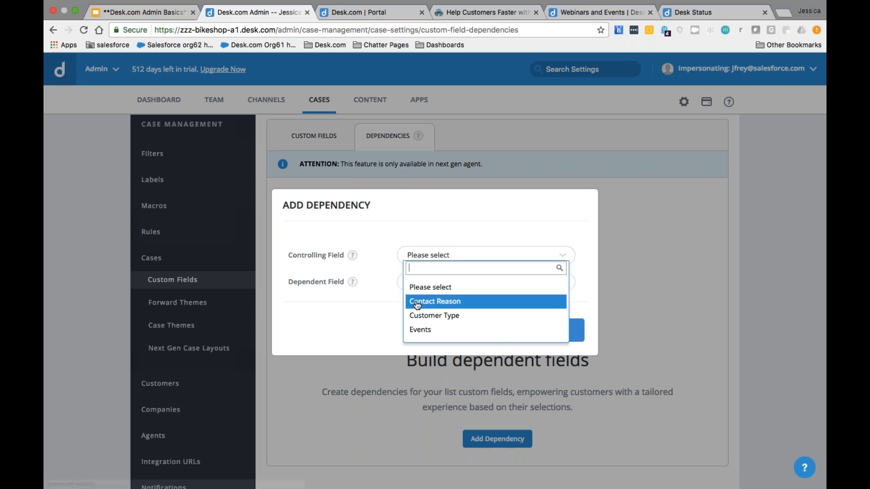
click(421, 316)
mouse_move(354, 283)
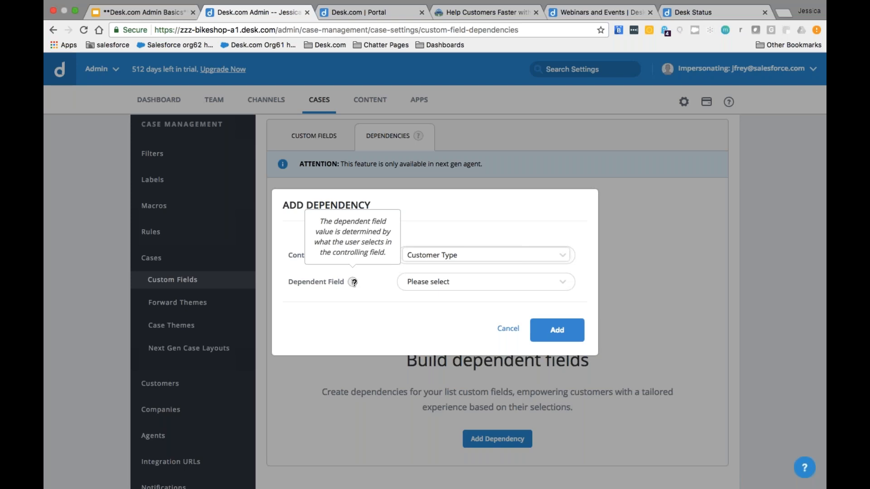
click(421, 282)
click(420, 328)
click(557, 330)
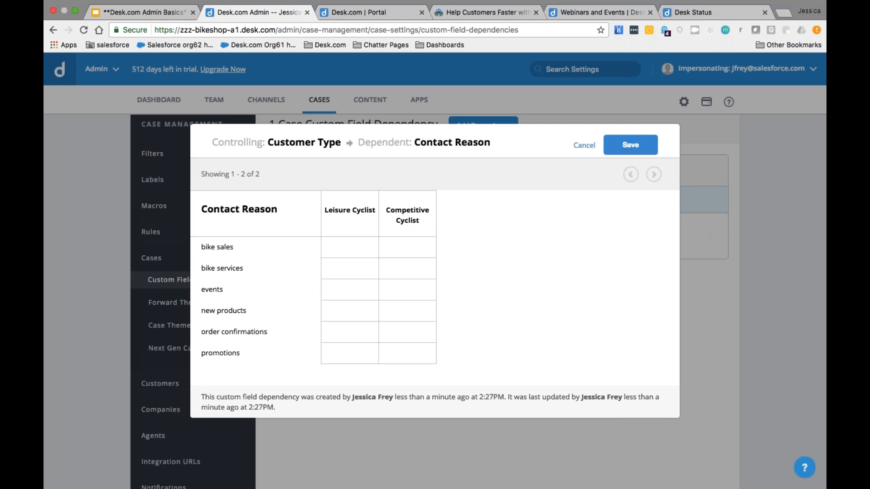
Step: Allow bike sales, bike services and events for Leisure Cyclist, leaving new products unticked
click(352, 249)
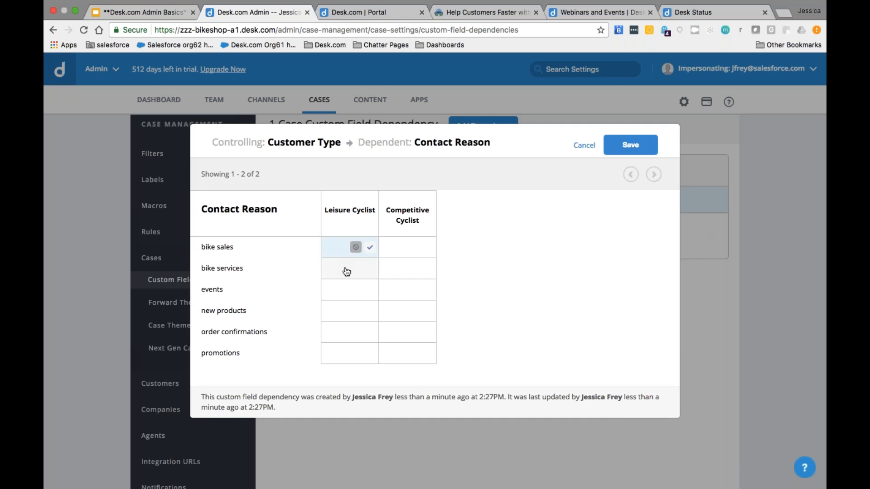
click(347, 271)
click(343, 253)
click(345, 270)
click(349, 249)
click(370, 268)
click(367, 290)
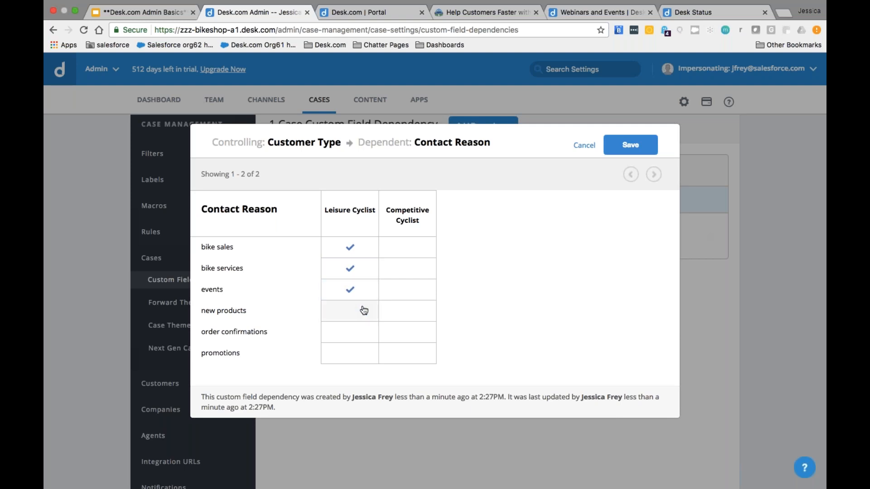
click(363, 311)
click(350, 319)
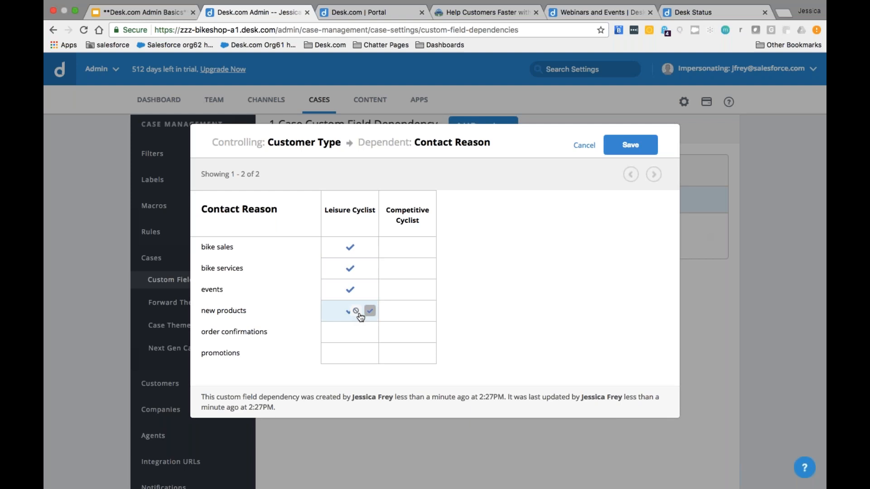
click(357, 314)
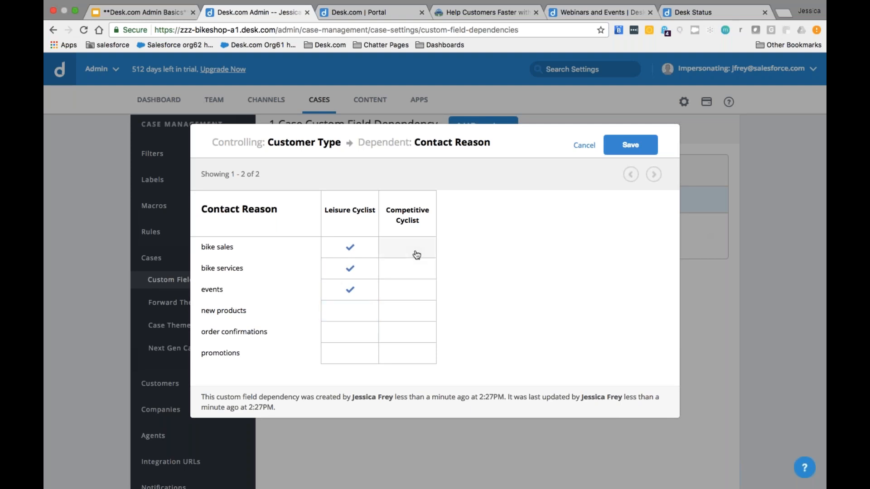
Step: Allow new products, order confirmations and promotions for Competitive Cyclist
click(428, 311)
click(428, 333)
click(427, 356)
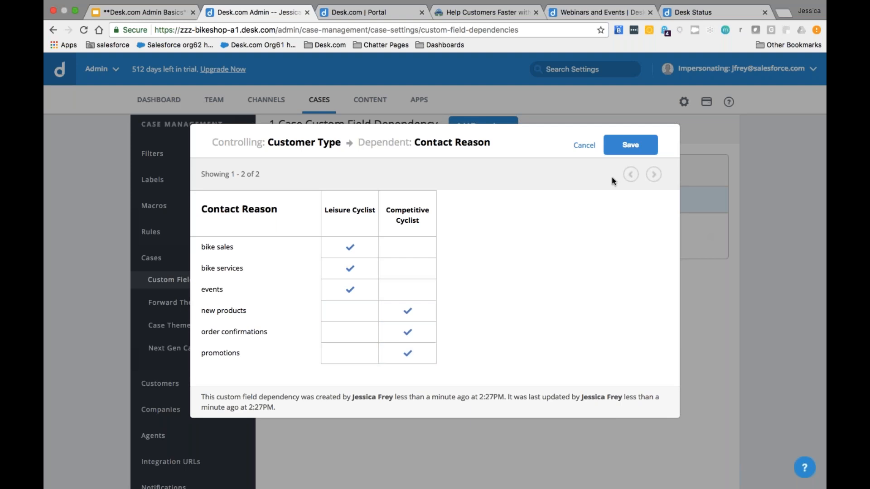
Step: Save the Contact Reason mapping and switch the Customer Type dependency on
click(630, 145)
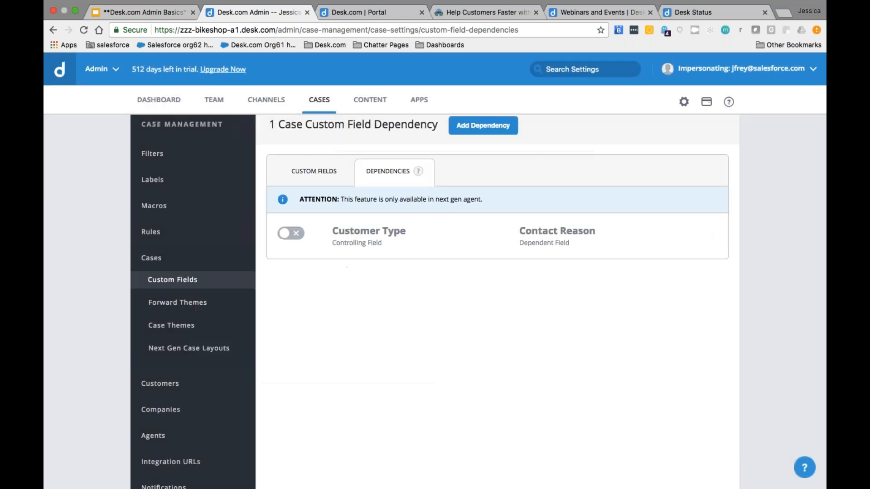
click(291, 233)
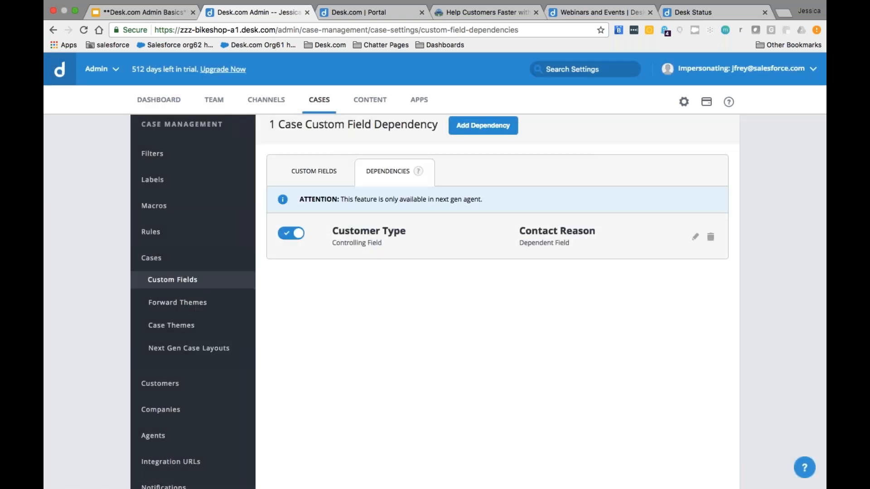
click(493, 131)
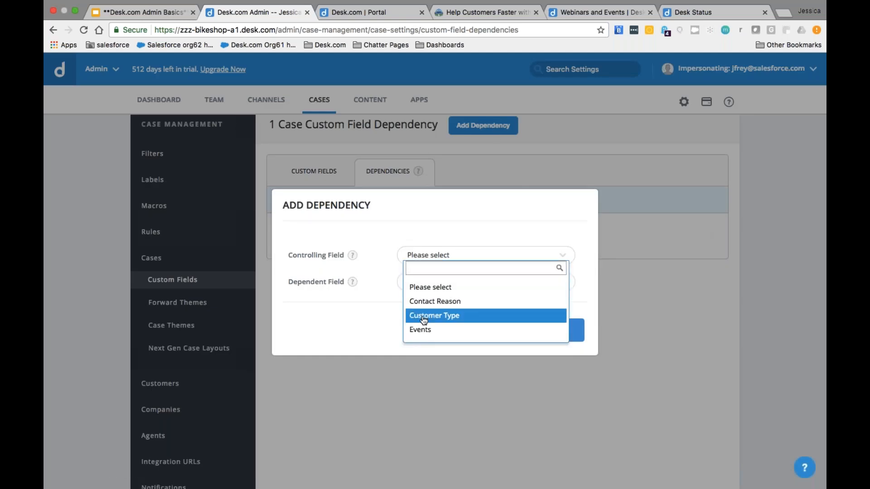
Step: Create a dependency with Customer Type controlling Events
click(424, 320)
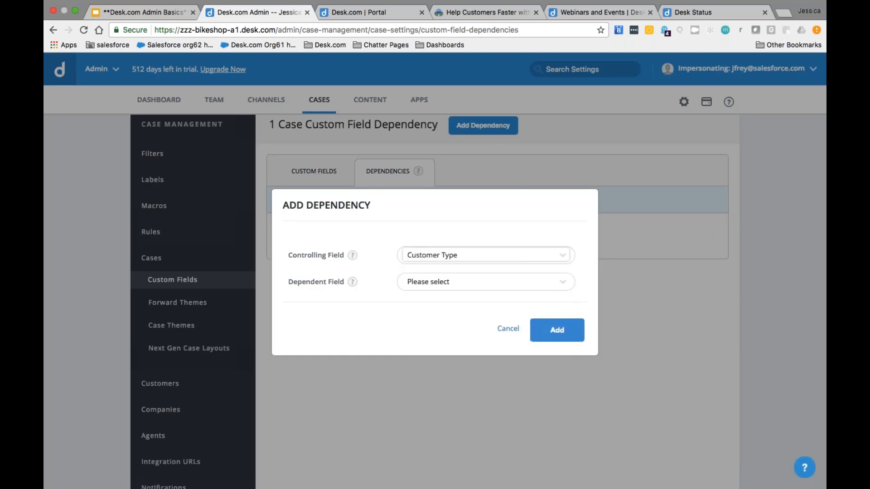
click(417, 285)
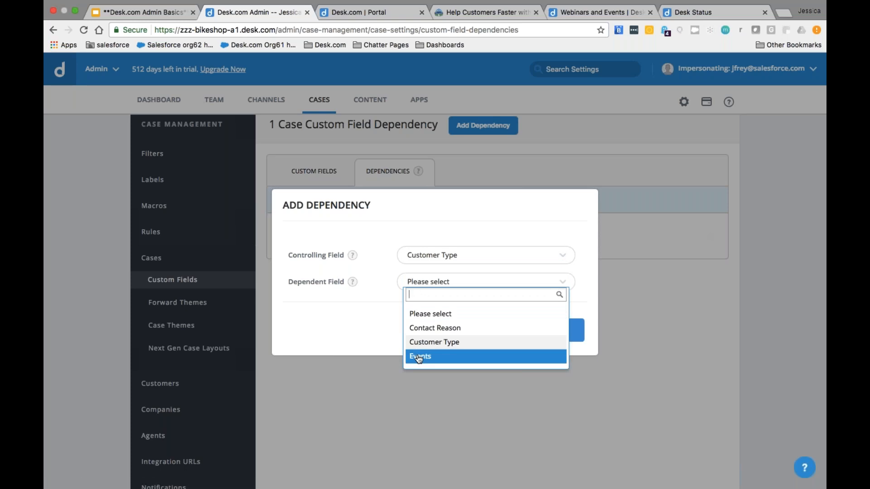
click(438, 358)
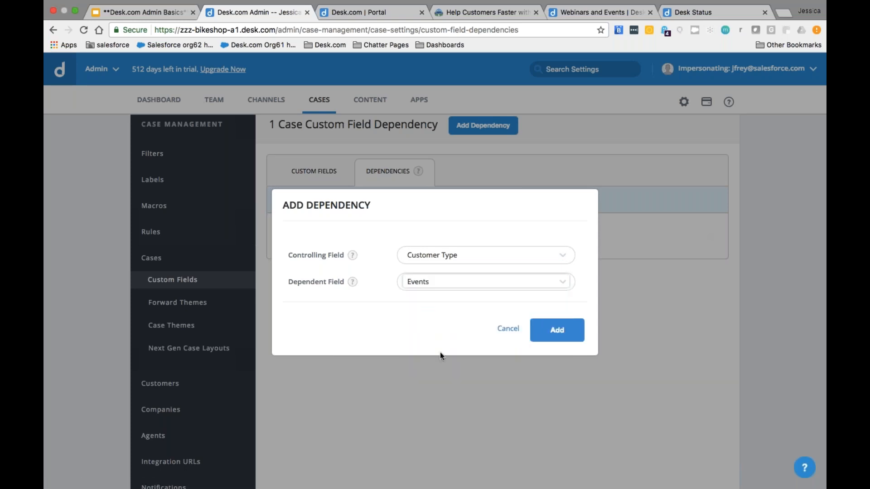
click(557, 330)
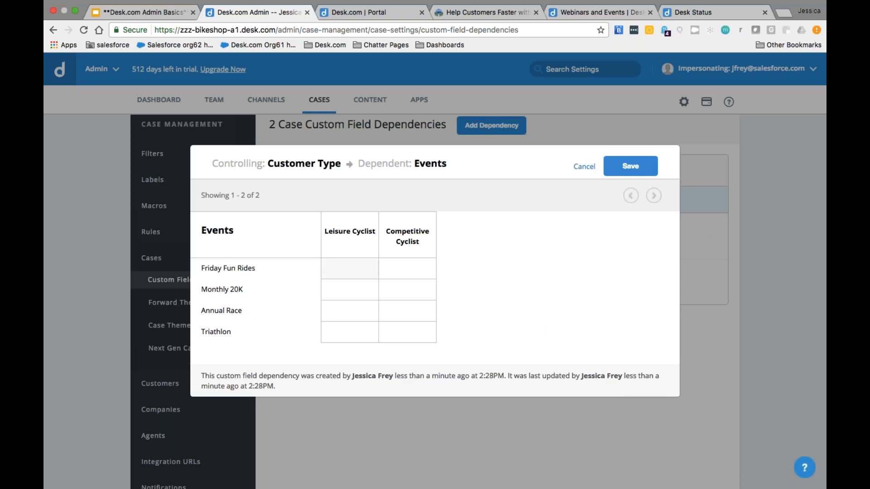
Step: Map Friday Fun Rides and Monthly 20K to Leisure Cyclist, Annual Race and Triathlon to Competitive Cyclist, and save
click(371, 269)
click(372, 286)
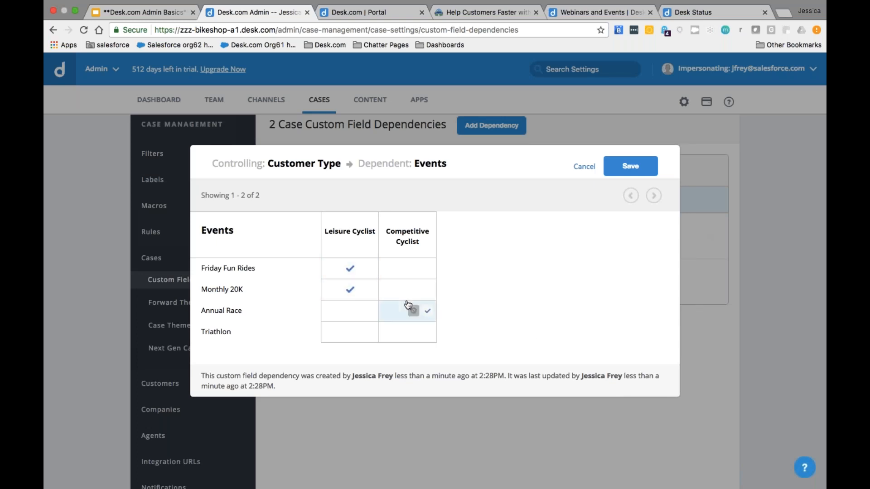
click(428, 311)
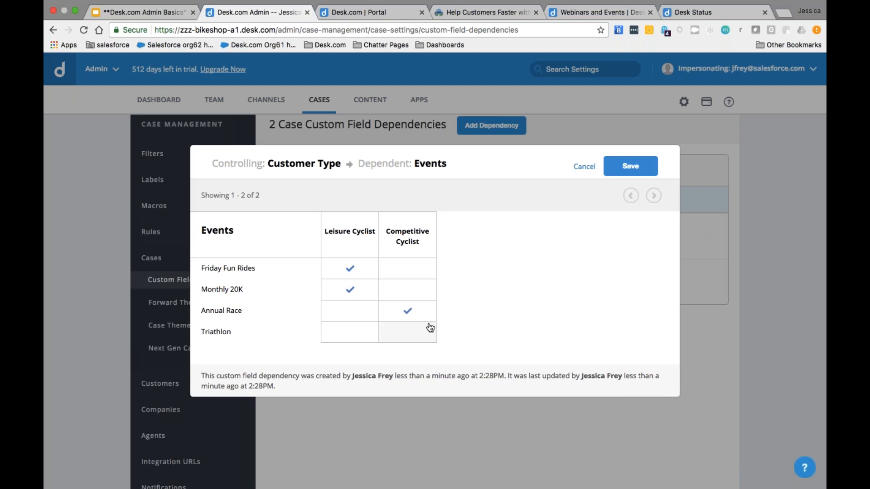
click(430, 333)
click(630, 166)
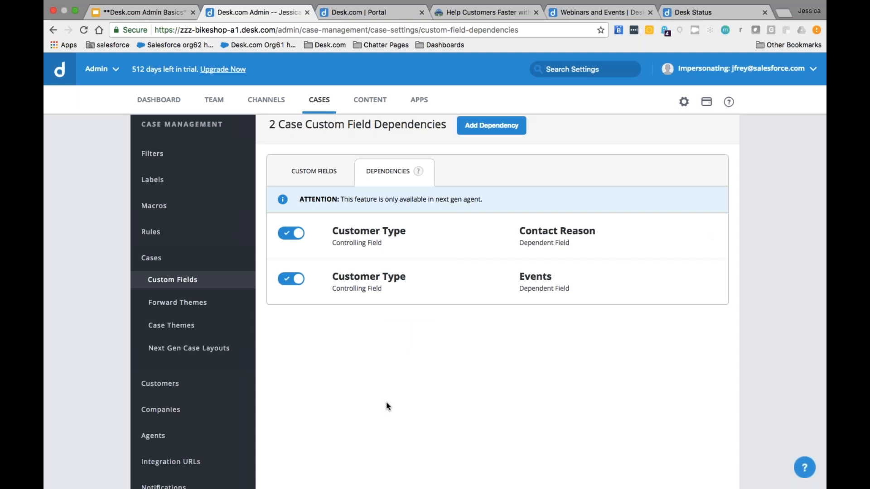
Step: Switch to the Next Gen Agent workspace
scroll(356, 336, up, 2)
click(110, 83)
click(105, 129)
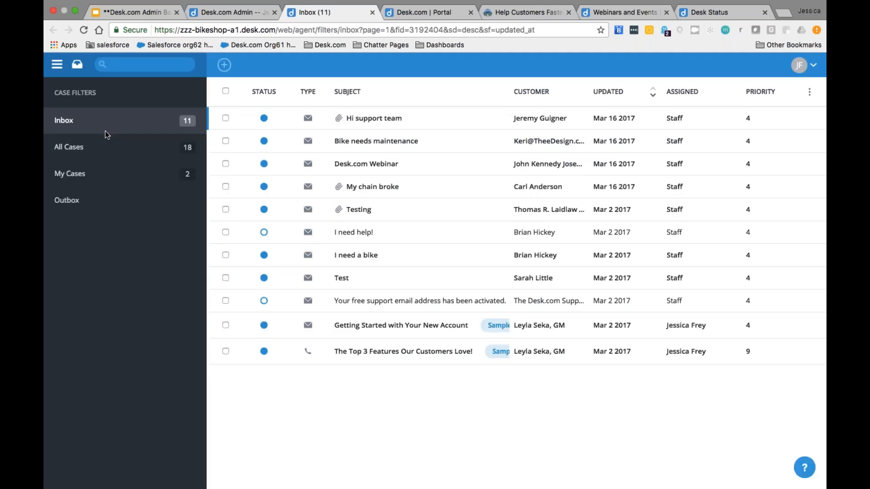
Step: Open the 'I need a bike' case and set its customer type to Leisure Cyclist
click(407, 255)
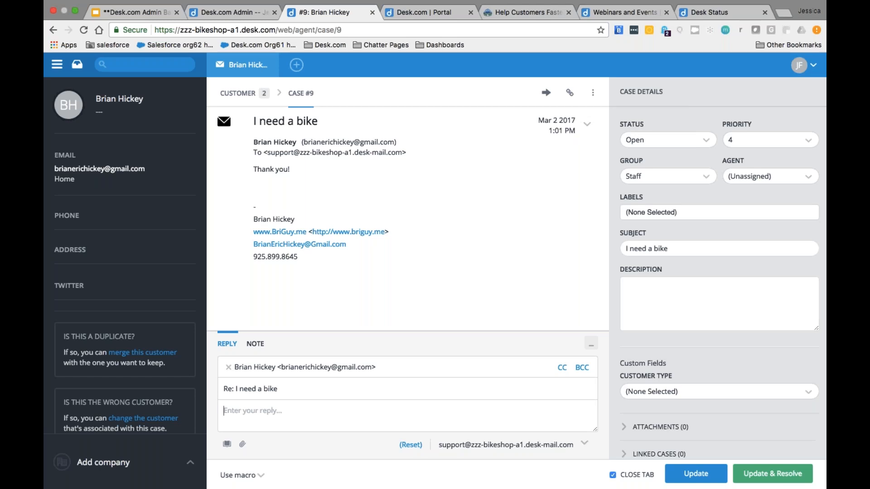
scroll(720, 281, down, 3)
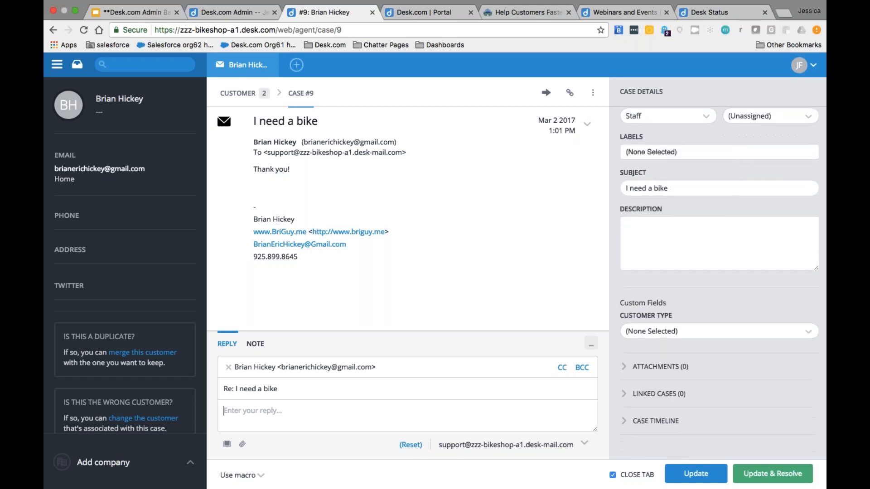
click(673, 331)
click(665, 369)
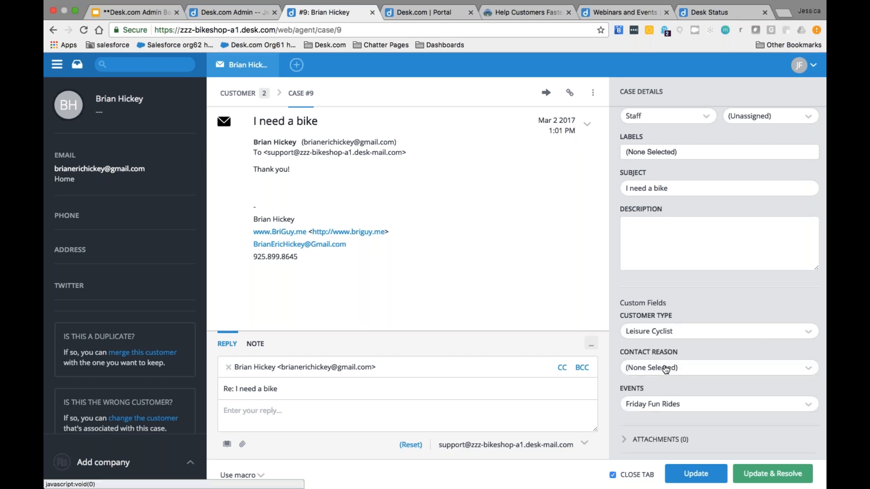
Step: Set the contact reason to bike sales and the event to Monthly 20K
scroll(720, 272, down, 1)
scroll(719, 272, down, 1)
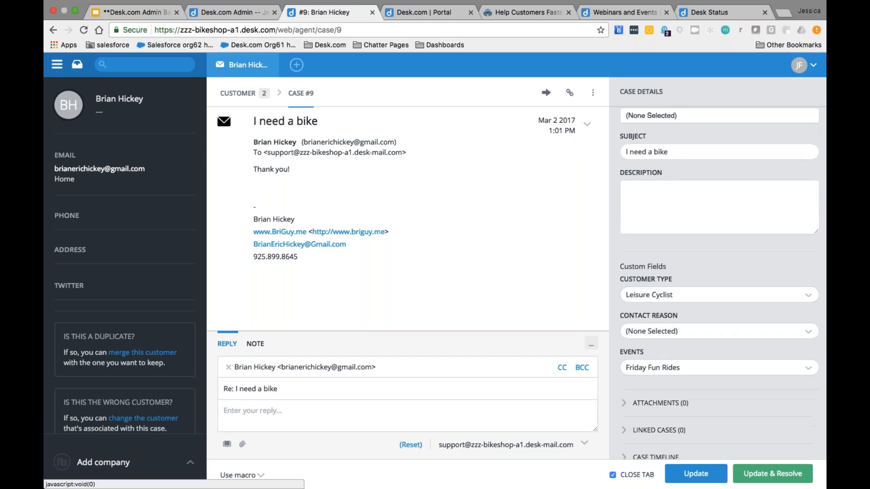
click(685, 332)
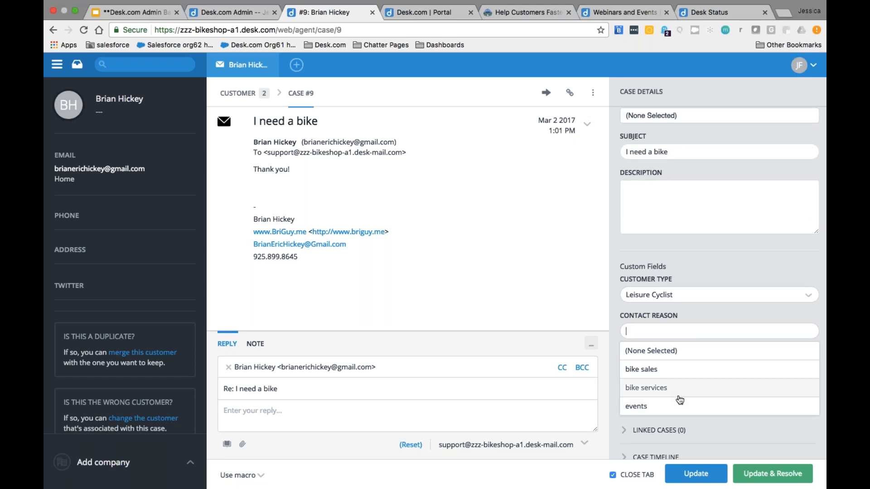
click(678, 369)
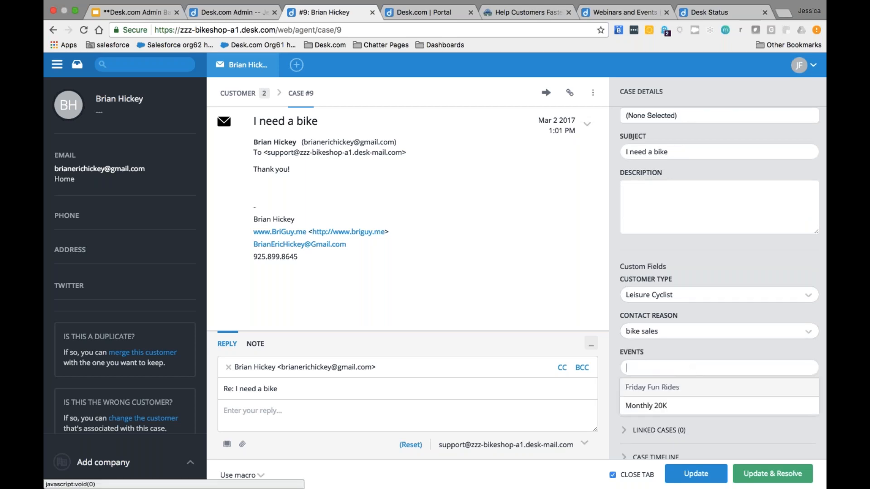
click(682, 354)
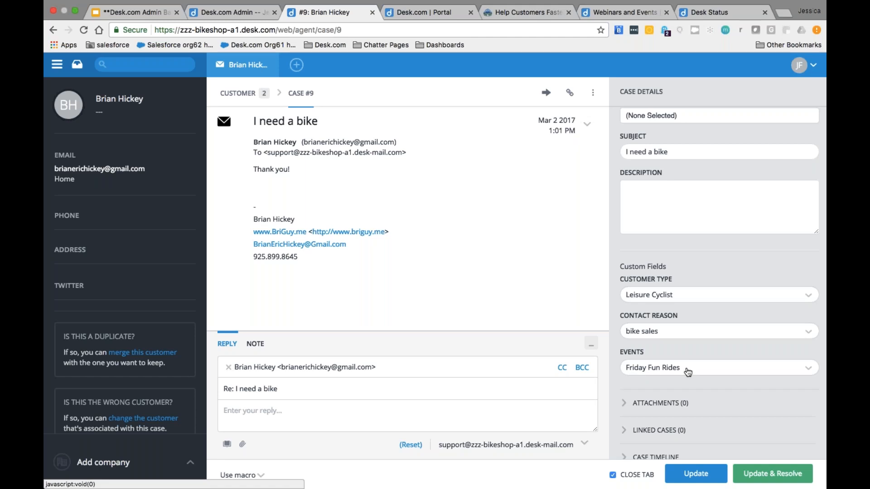
click(687, 372)
click(667, 408)
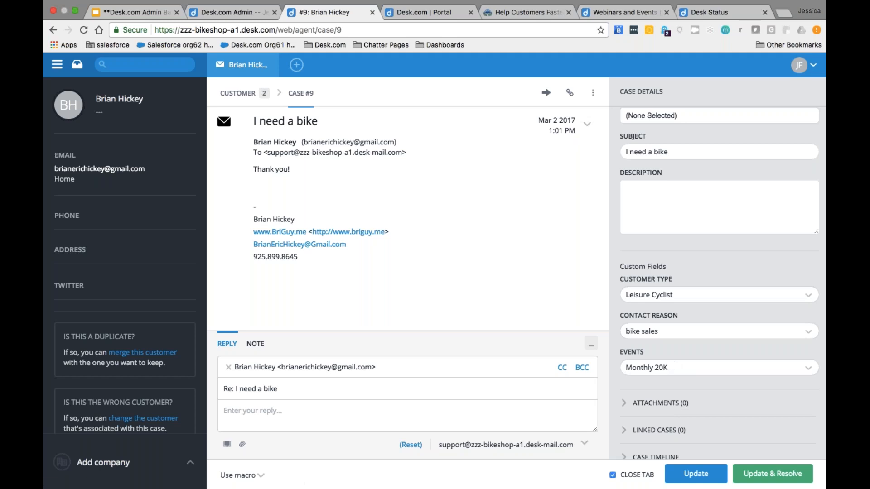
Step: Change the customer type to Competitive Cyclist
click(661, 299)
click(660, 352)
click(663, 337)
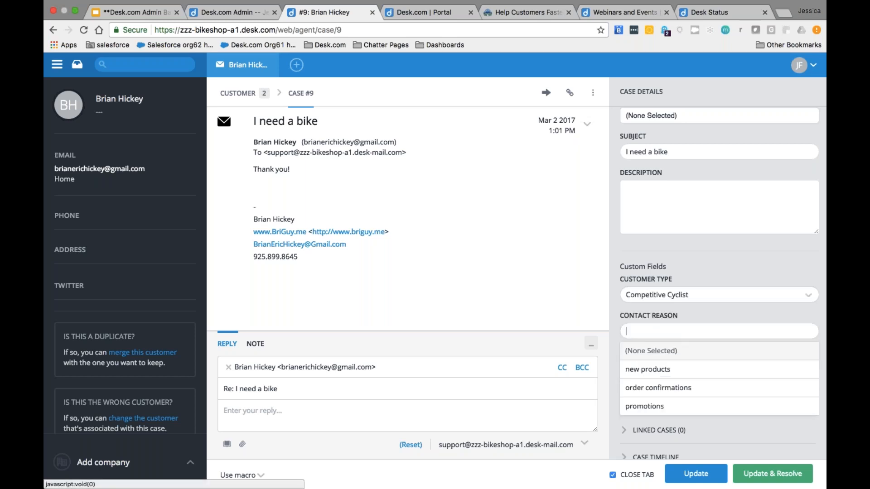
Step: Choose order confirmations as Contact Reason and Triathlon as the event on case #9
click(670, 388)
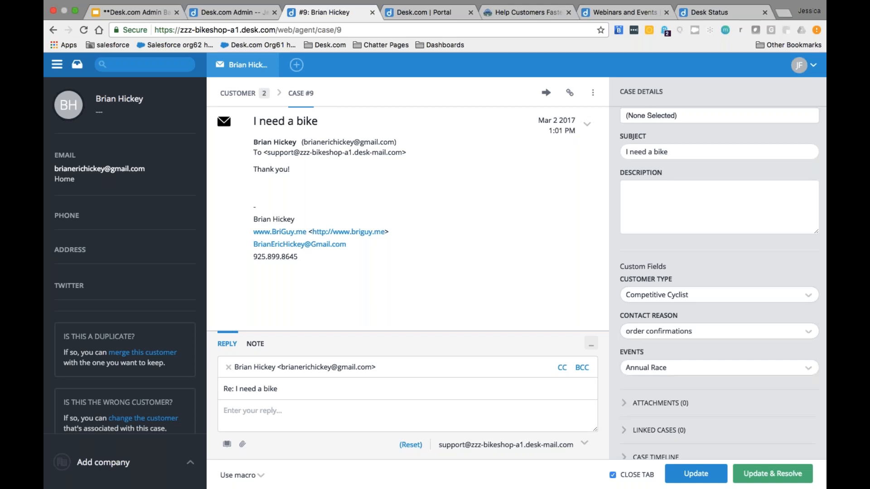
click(664, 370)
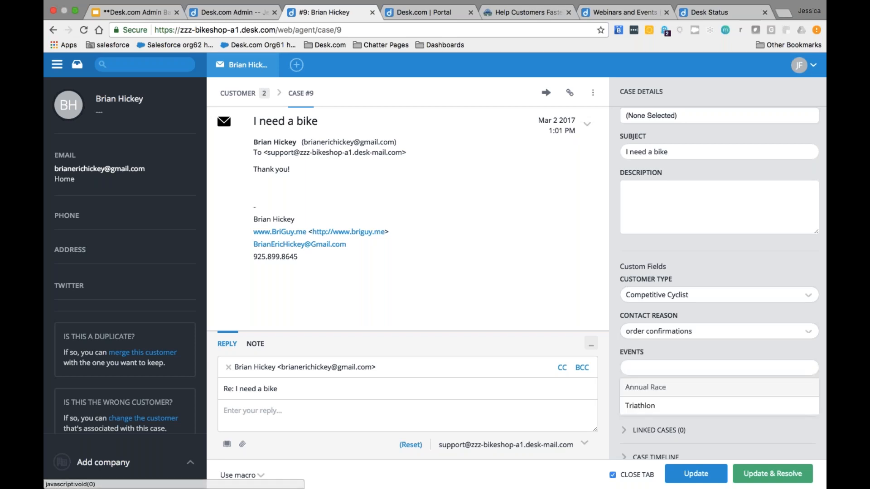
click(657, 405)
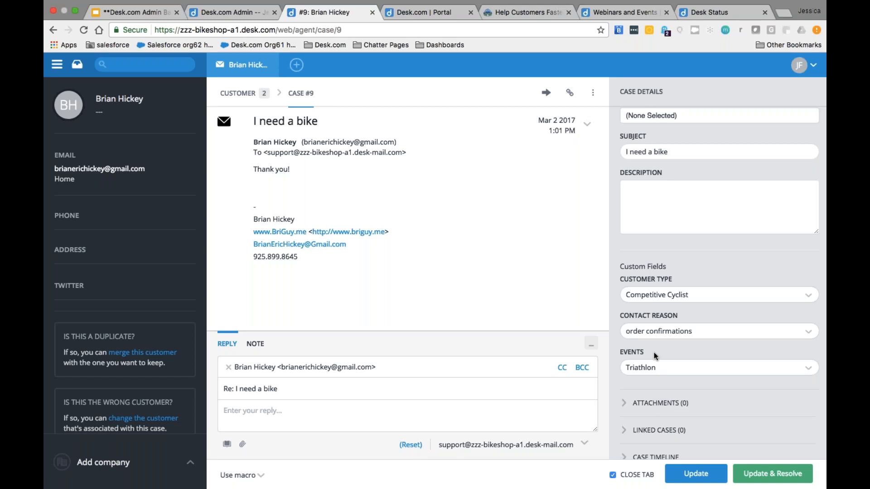
scroll(653, 352, up, 3)
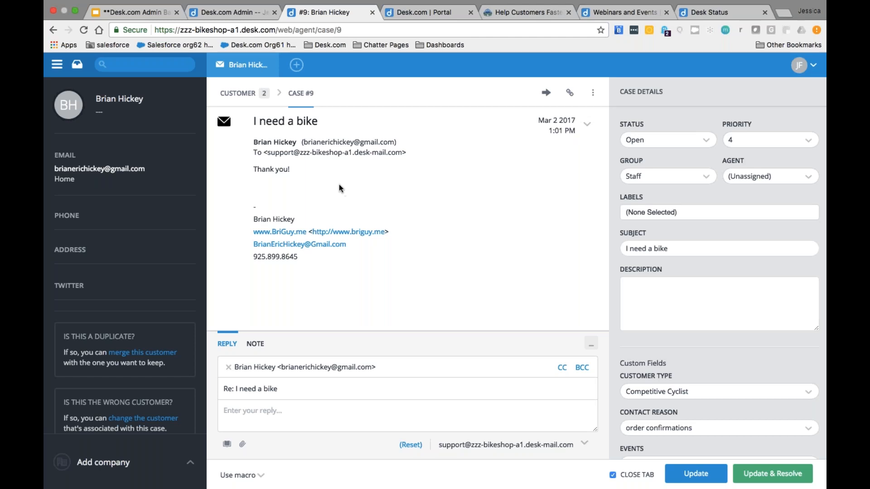
Step: Go to Cases > Next Gen Case Layouts in the admin settings
click(235, 13)
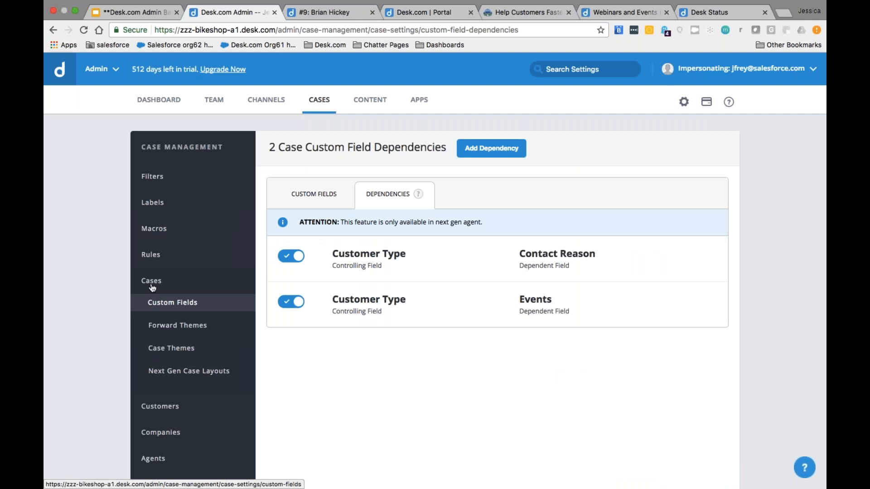
click(165, 372)
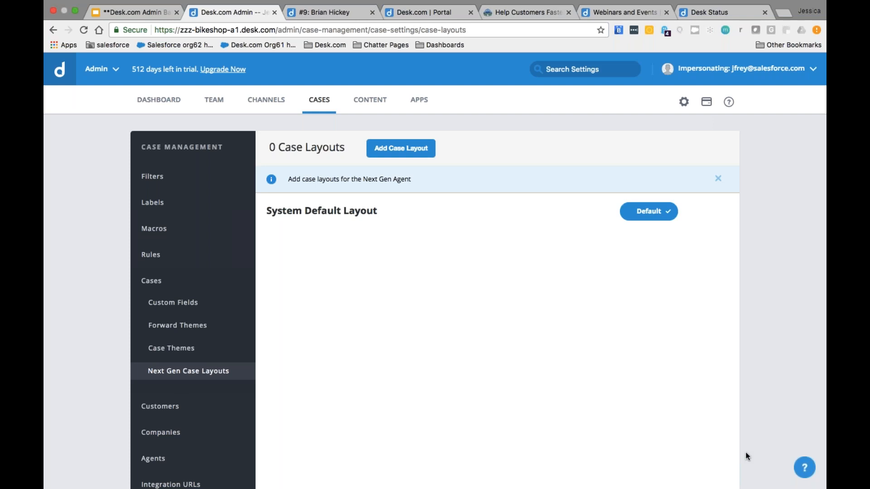
Step: Add a case layout named 'Today's Layout' and expand its Custom Fields section
click(424, 153)
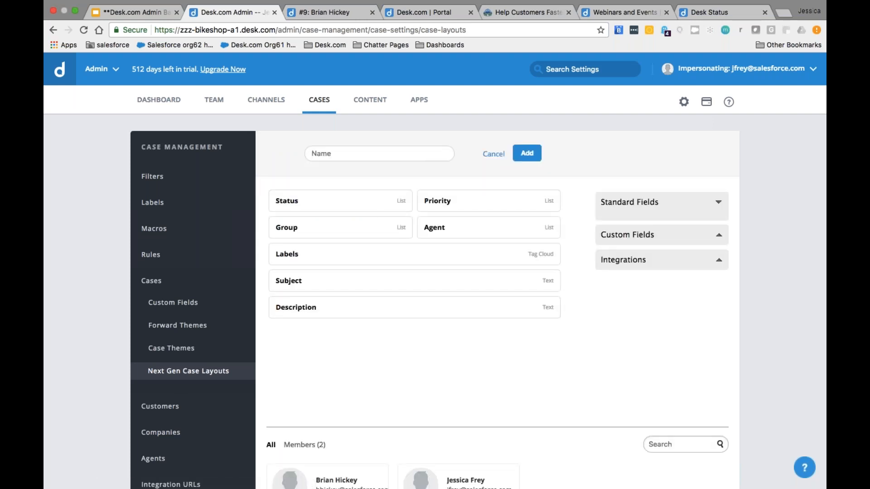
text(Today's Layout)
click(718, 234)
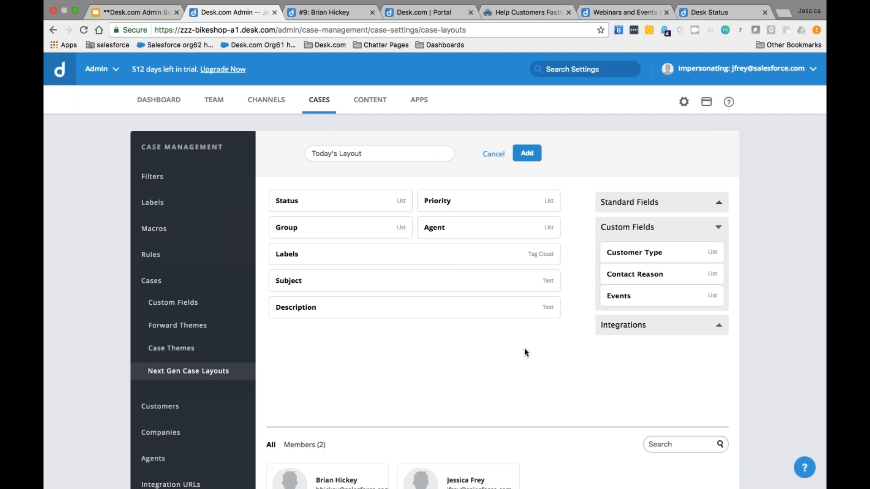
Step: Place Customer Type, Contact Reason and Events into Today's Layout
scroll(523, 353, down, 1)
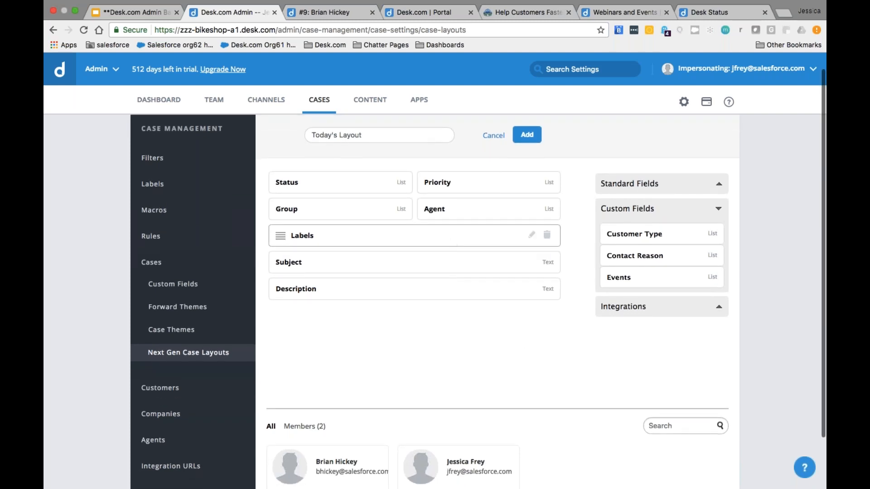
drag(610, 235, 474, 213)
drag(607, 234, 489, 213)
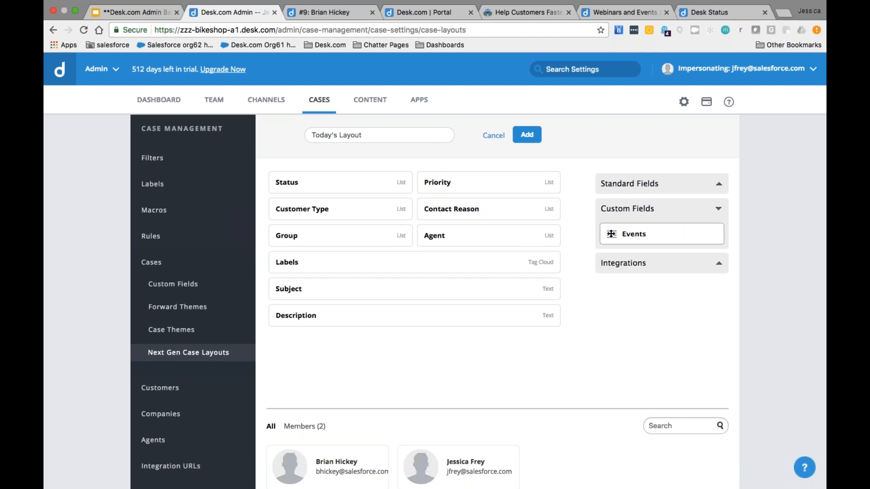
drag(611, 234, 422, 239)
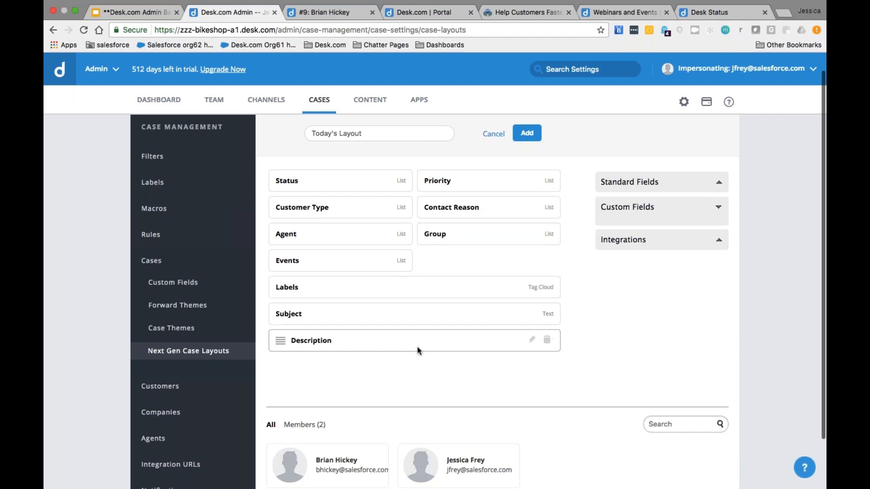
Step: Assign both agents to Today's Layout
scroll(417, 350, down, 2)
click(362, 419)
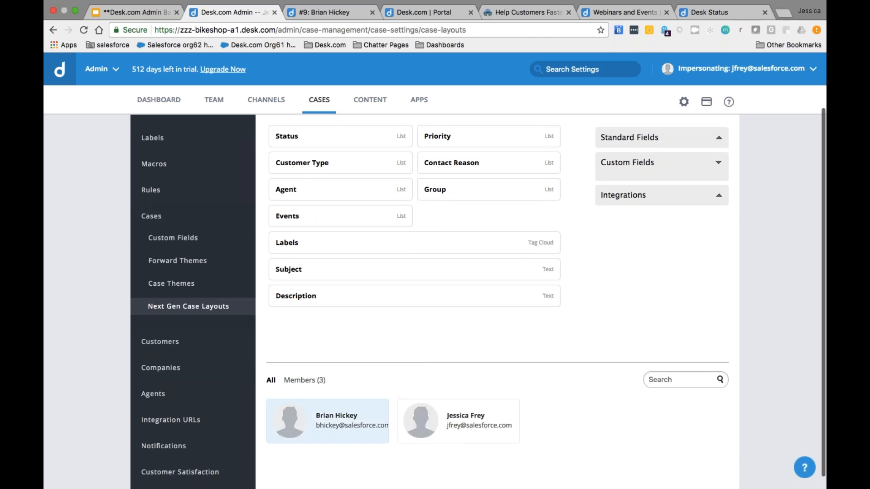
click(437, 421)
scroll(429, 363, down, 1)
scroll(429, 363, up, 1)
scroll(429, 362, up, 3)
scroll(429, 363, down, 2)
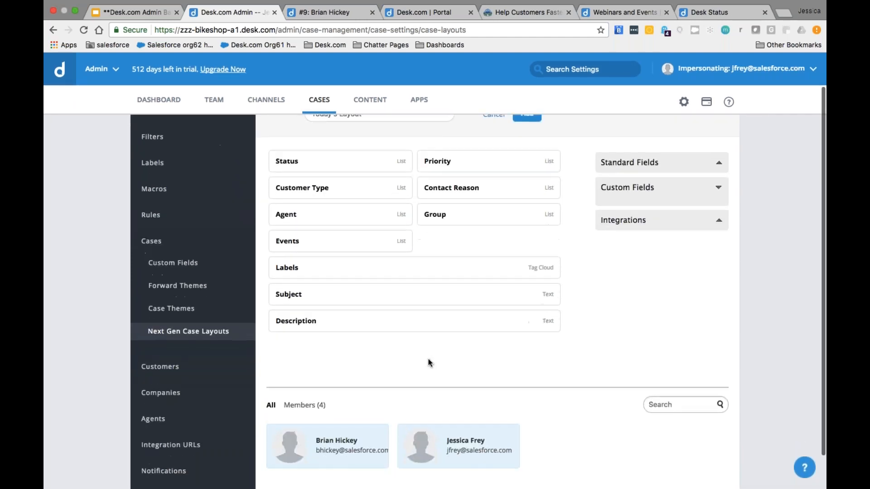
scroll(429, 358, up, 3)
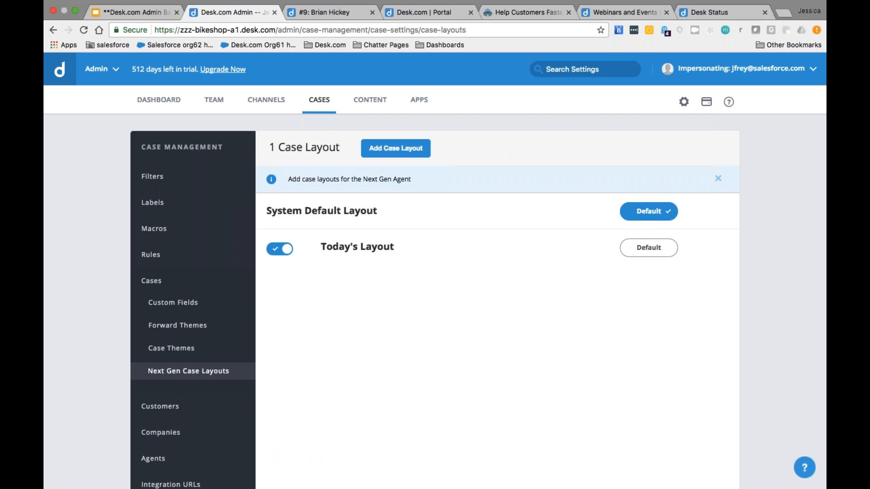
Step: Reload case #9 in the agent view to pick up the new layout
click(312, 14)
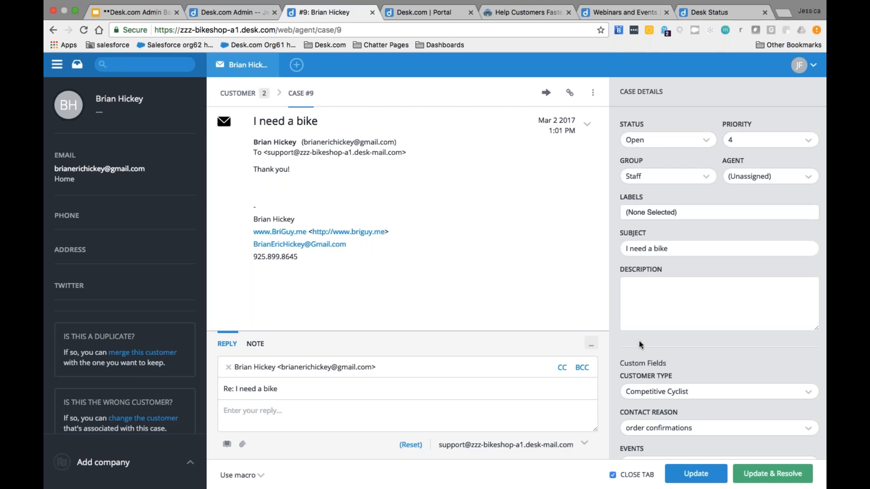
key(super+r)
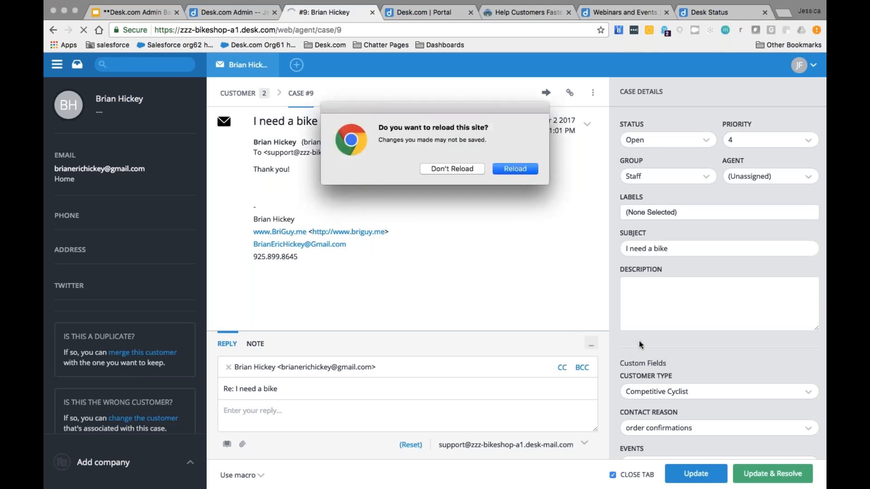
key(Return)
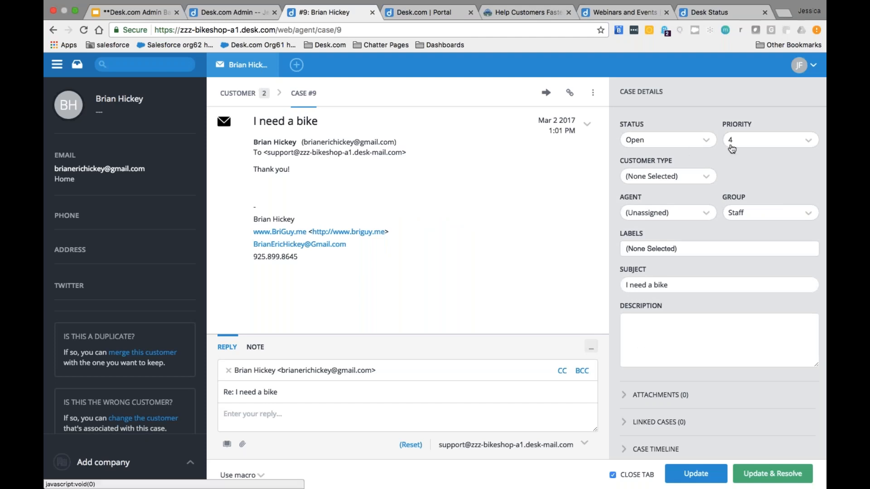
Step: Set the customer type to Leisure Cyclist and contact reason to bike sales
click(705, 177)
click(682, 214)
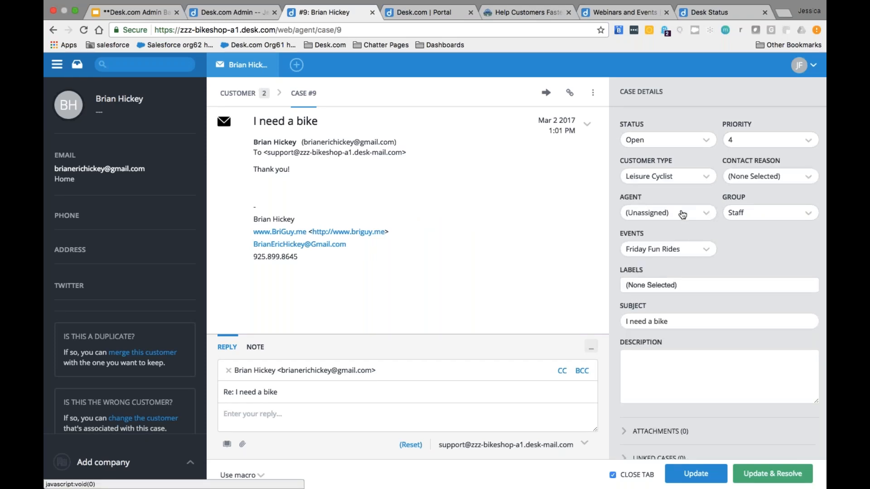
click(739, 178)
click(740, 215)
Step: Reassign the case to the other agent and the Management group
click(697, 215)
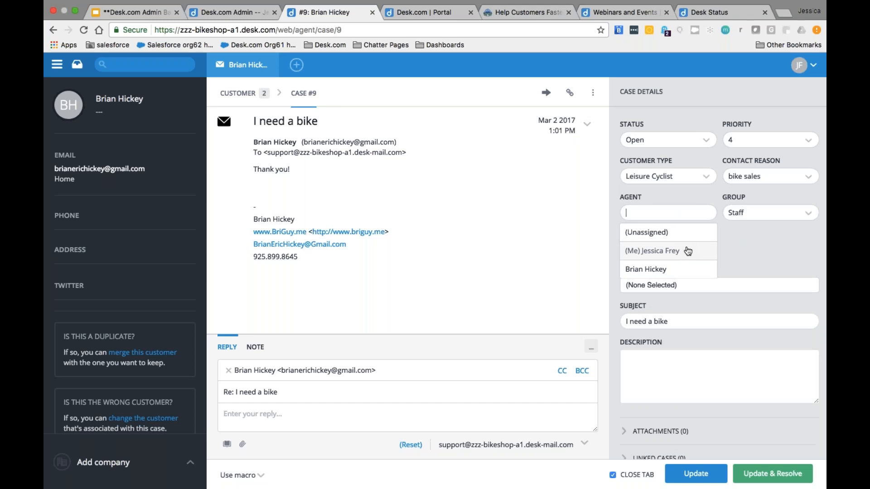
click(673, 269)
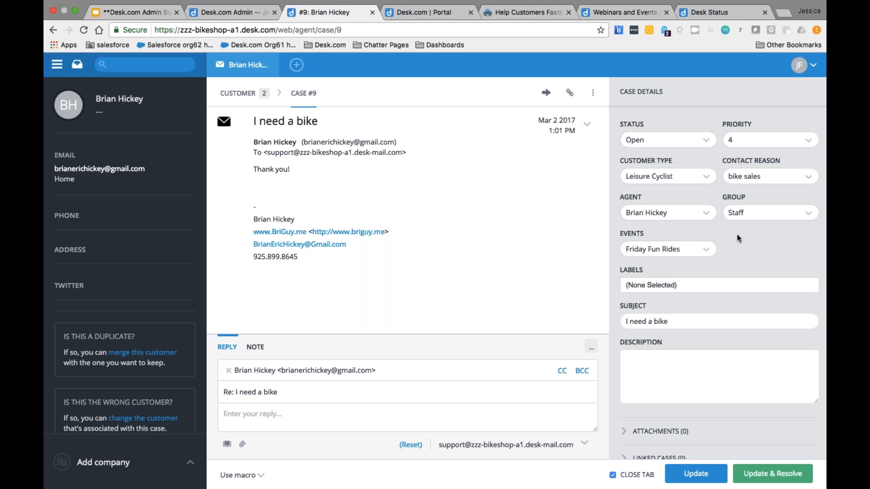
click(751, 217)
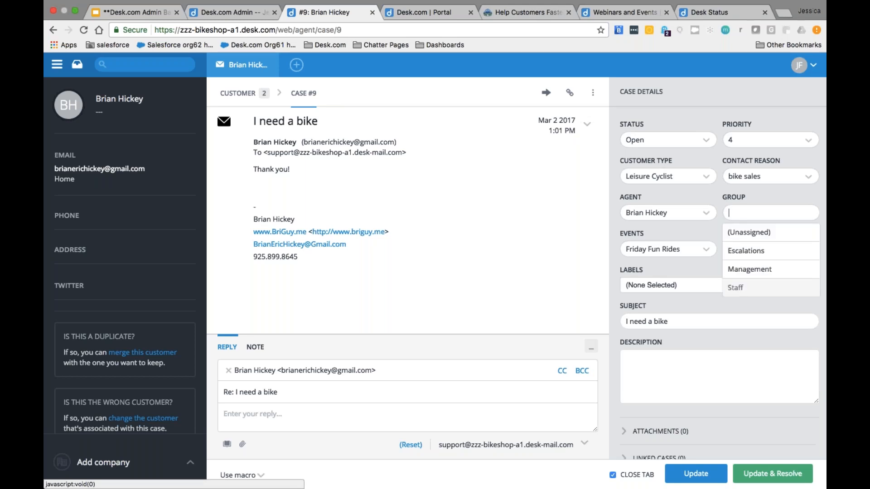
click(749, 269)
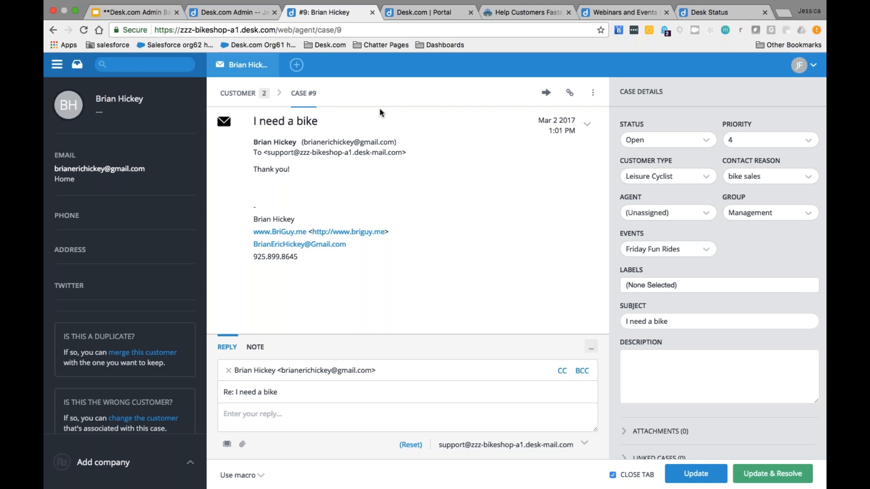
Step: Navigate from Cases > Custom Fields to Customers > Custom Fields in the admin settings
click(226, 12)
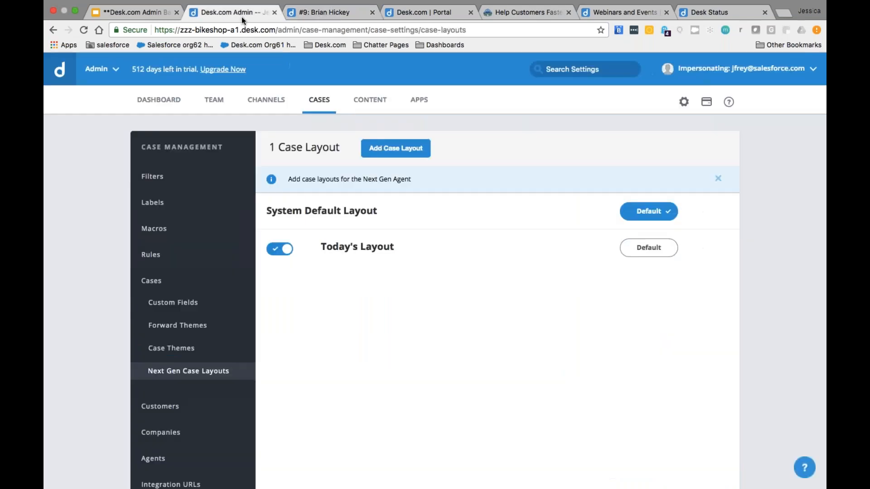
click(189, 307)
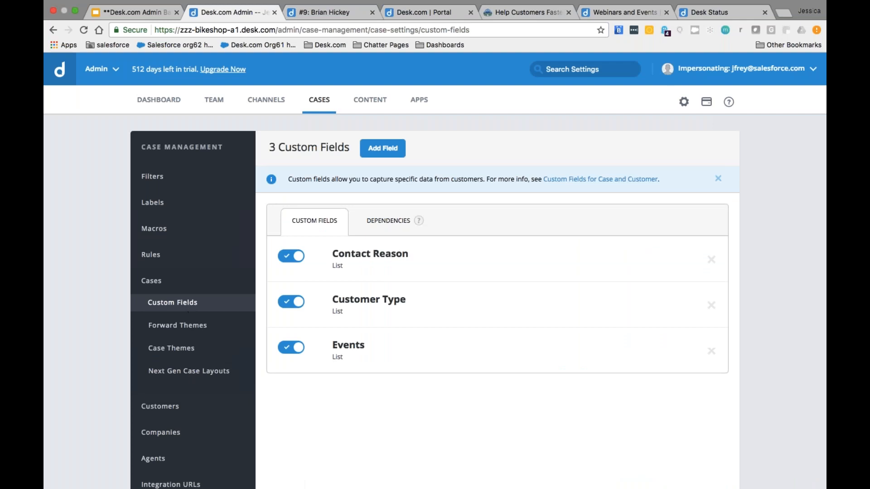
scroll(353, 408, down, 1)
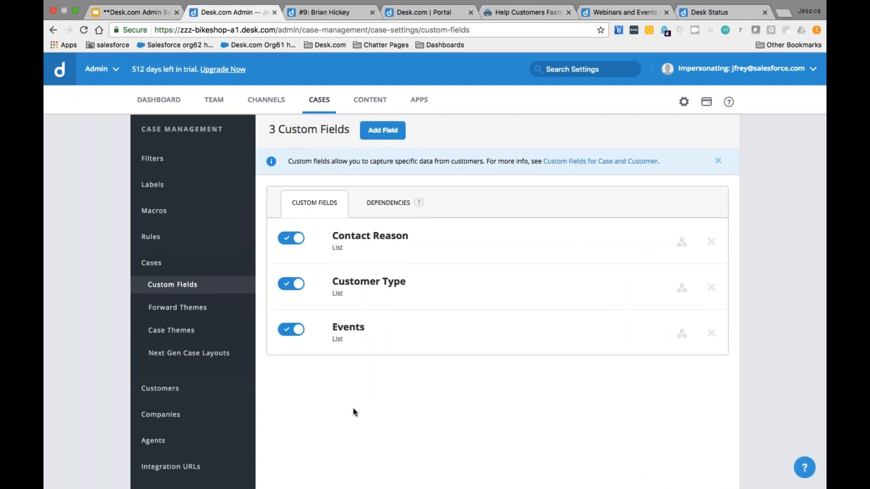
click(168, 392)
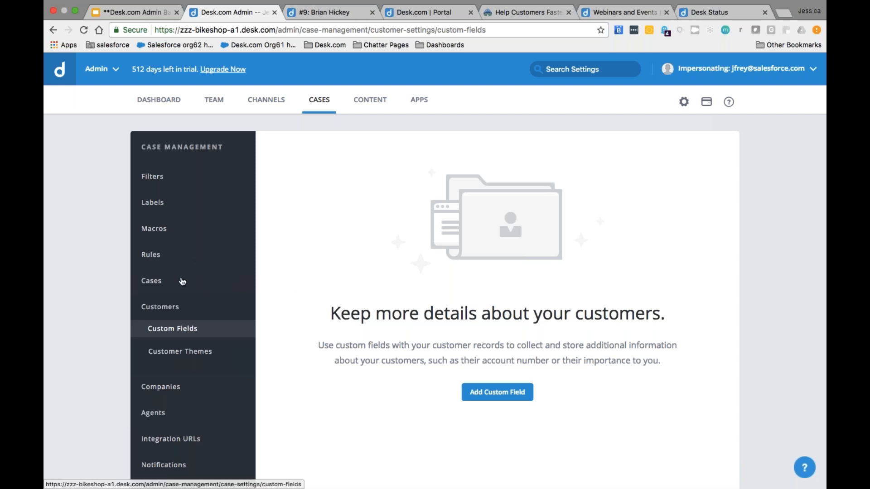
Step: Open the case rules and switch off the New Interaction Notification and Send Auto Acknowledgement Email rules
click(158, 260)
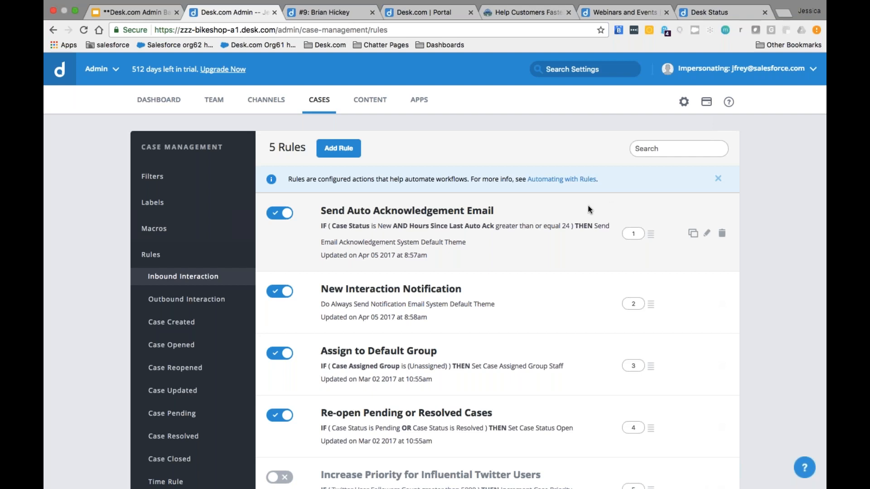
click(279, 291)
click(279, 213)
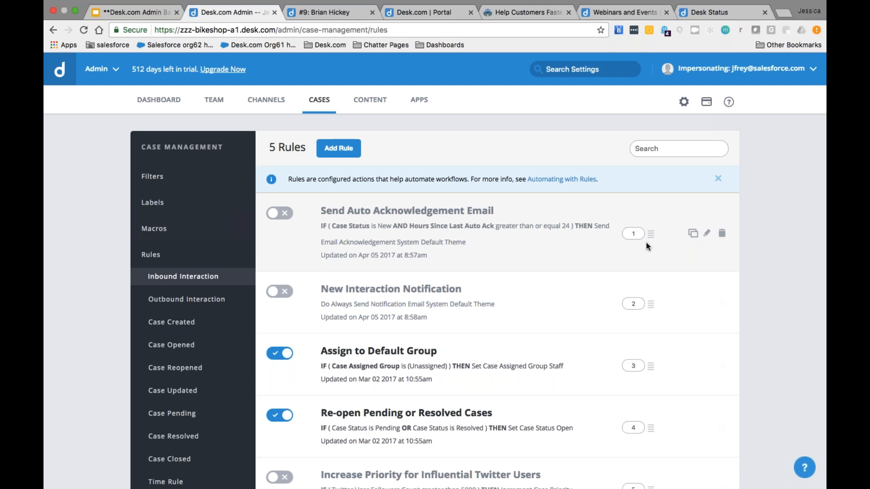
Step: Edit Send Auto Acknowledgement Email, keeping its theme and Anytime schedule, then enable and save it
click(707, 234)
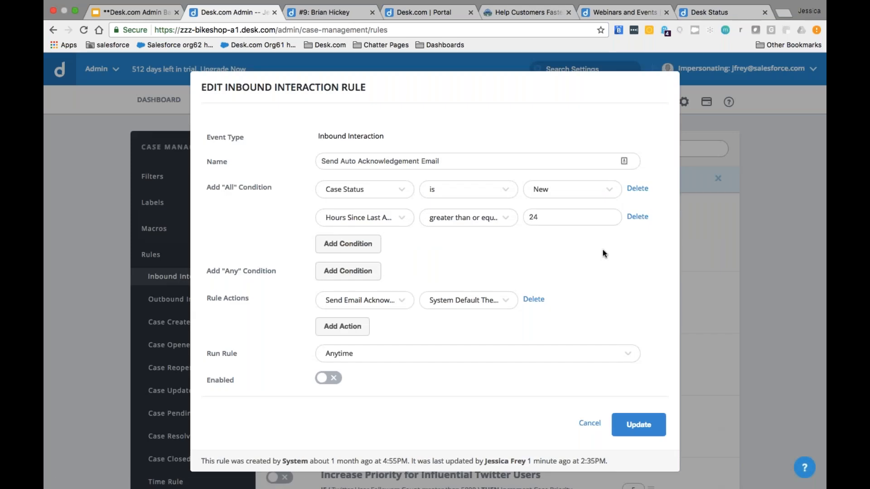
click(501, 300)
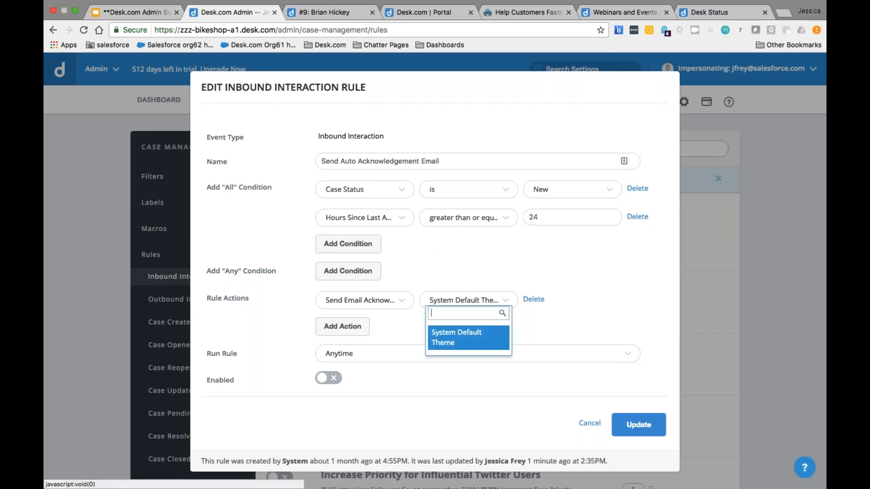
scroll(489, 337, down, 1)
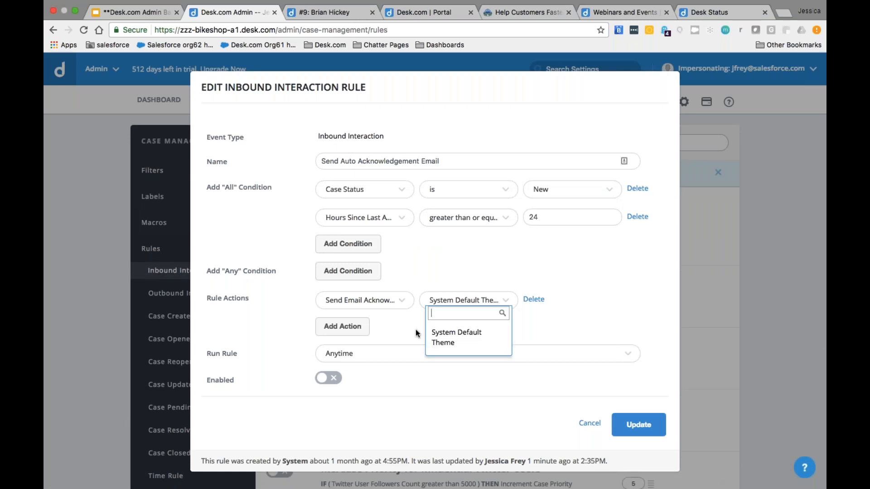
click(461, 344)
scroll(402, 324, down, 1)
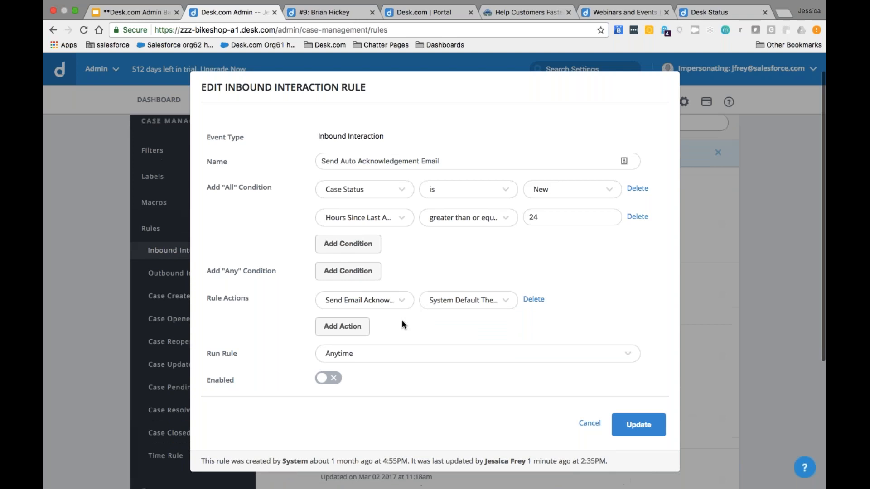
click(399, 356)
key(Down)
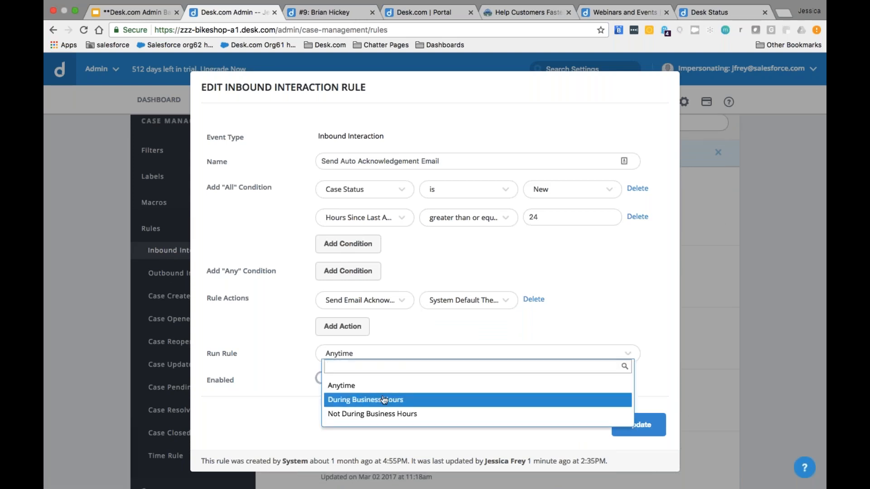
click(299, 393)
click(337, 379)
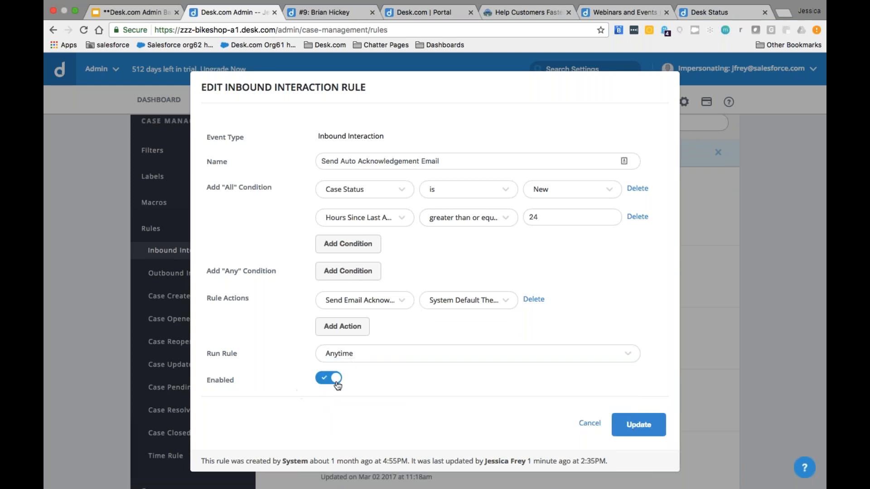
click(639, 425)
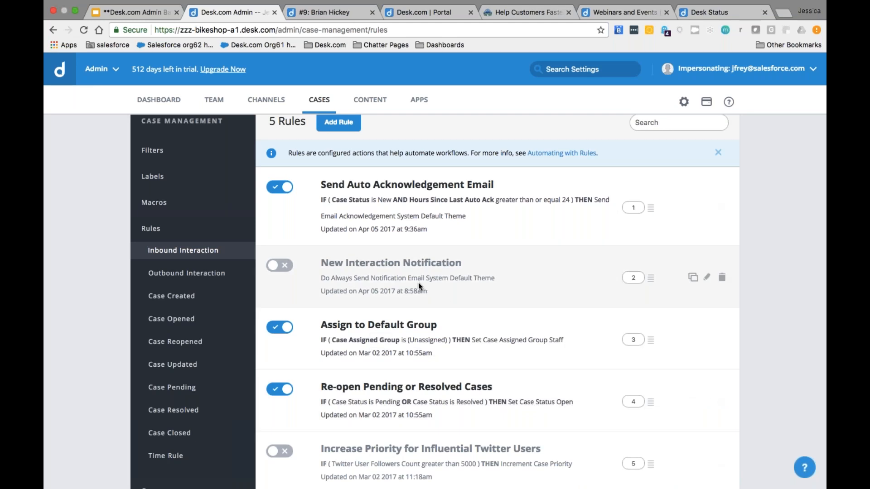
Step: Switch New Interaction Notification back on and begin a new inbound interaction rule
click(287, 266)
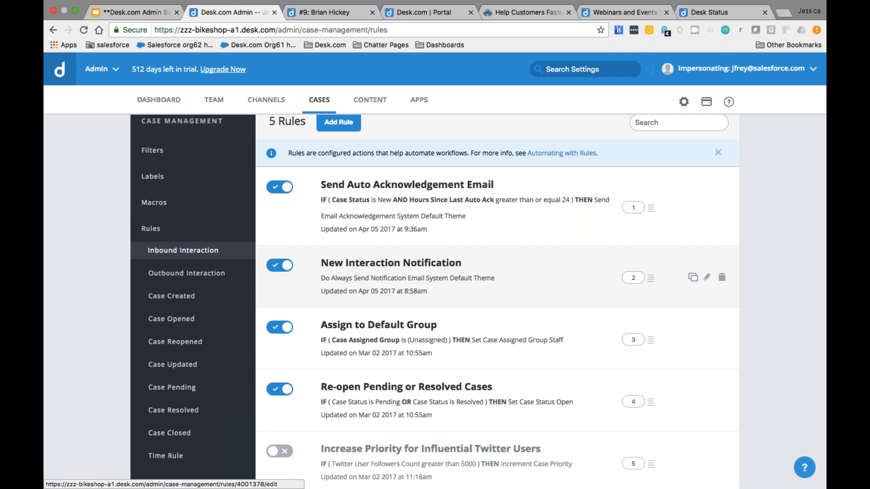
scroll(334, 155, up, 2)
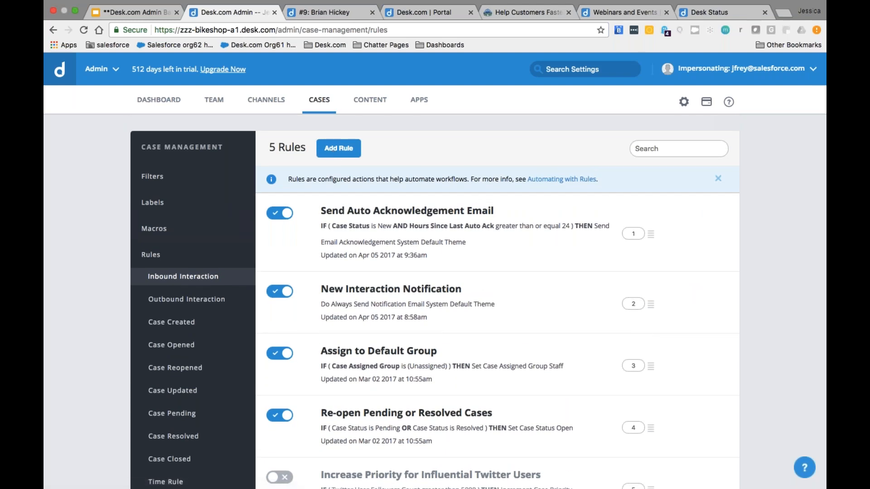
click(340, 157)
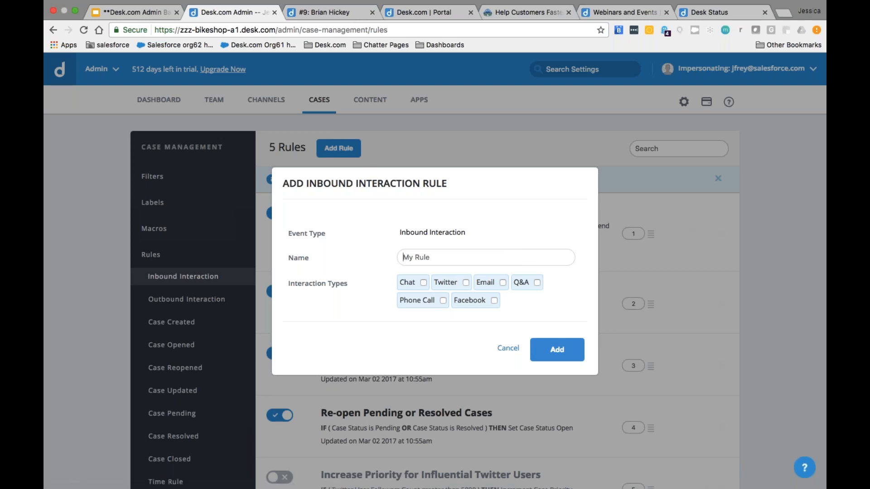
Step: Create an inbound rule named Leisure Inbound limited to Email interactions
click(426, 260)
text(L)
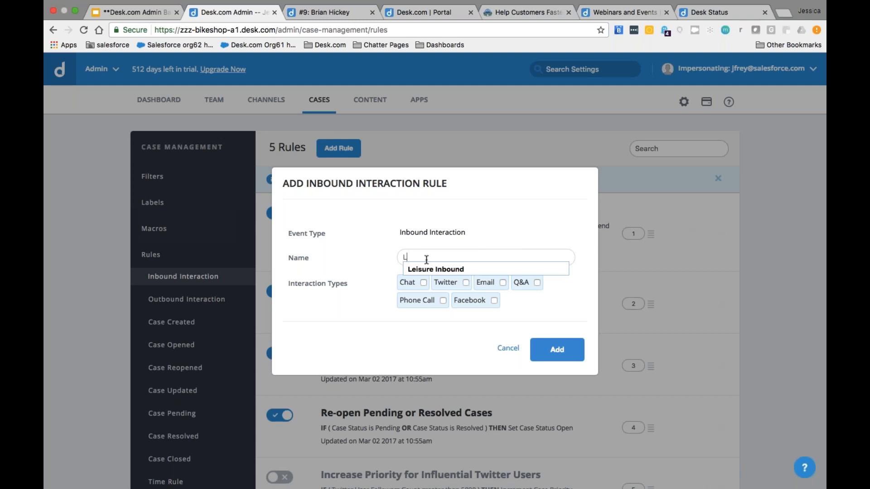
key(Down)
key(Escape)
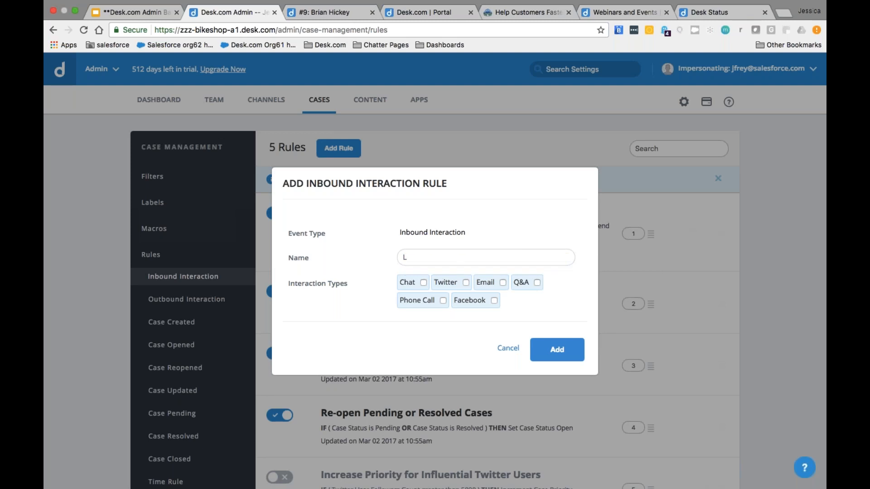
click(502, 282)
text(e)
key(Down)
key(Return)
click(534, 337)
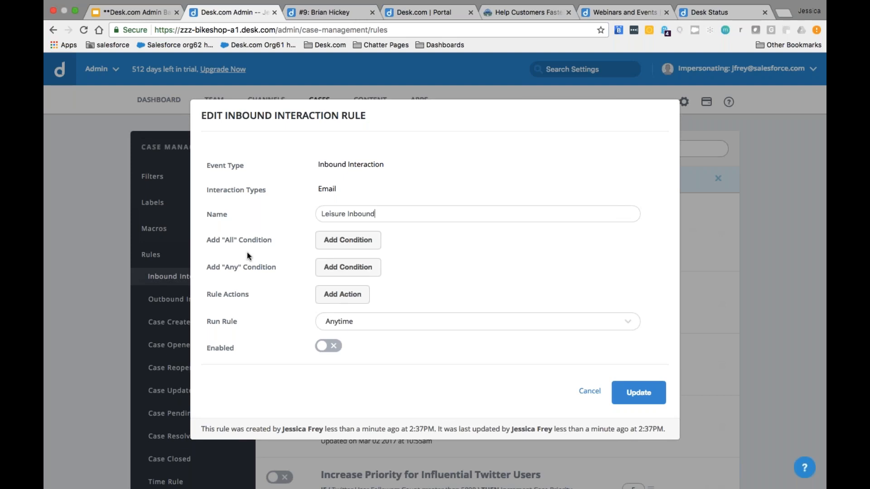
Step: Point out the All and Any conditions sections in the rule editor
drag(207, 240, 241, 237)
drag(277, 267, 208, 266)
click(208, 267)
Step: Add an All condition: Email To contains the cyclist email address
click(324, 243)
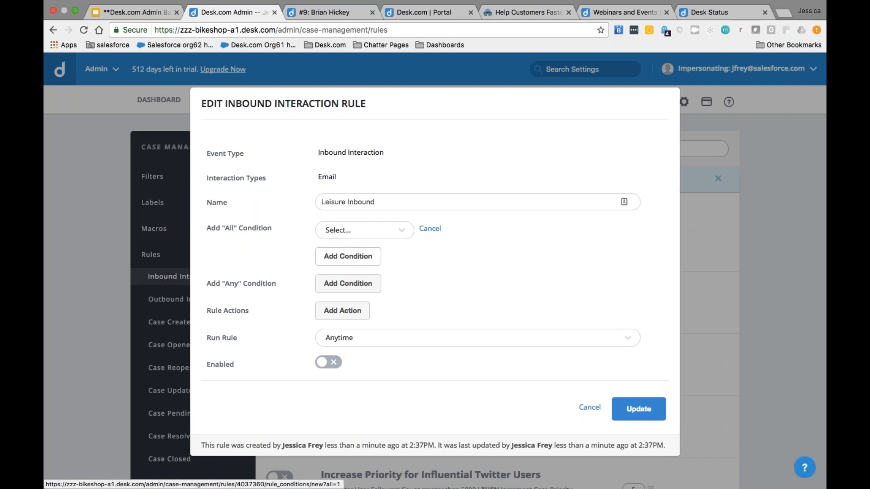
click(334, 235)
text(email)
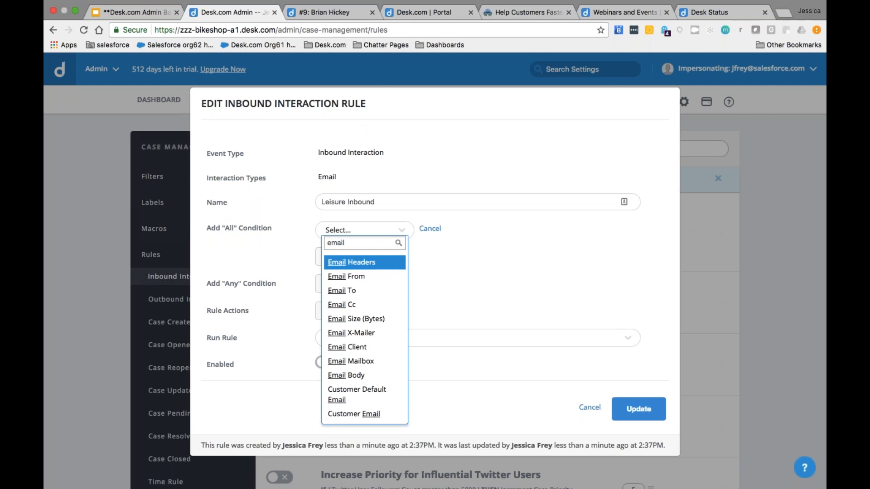
click(340, 291)
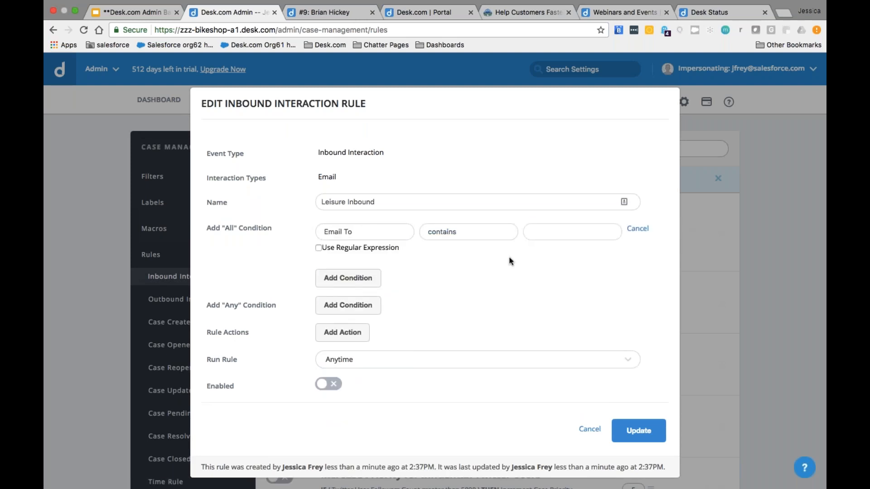
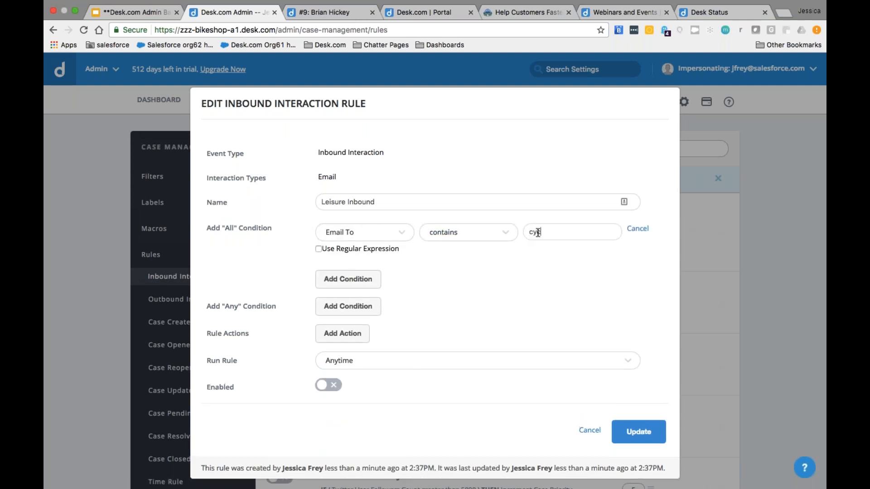
click(498, 257)
Step: Add an action setting the case's assigned group to Staff
click(339, 336)
click(364, 311)
text(assi)
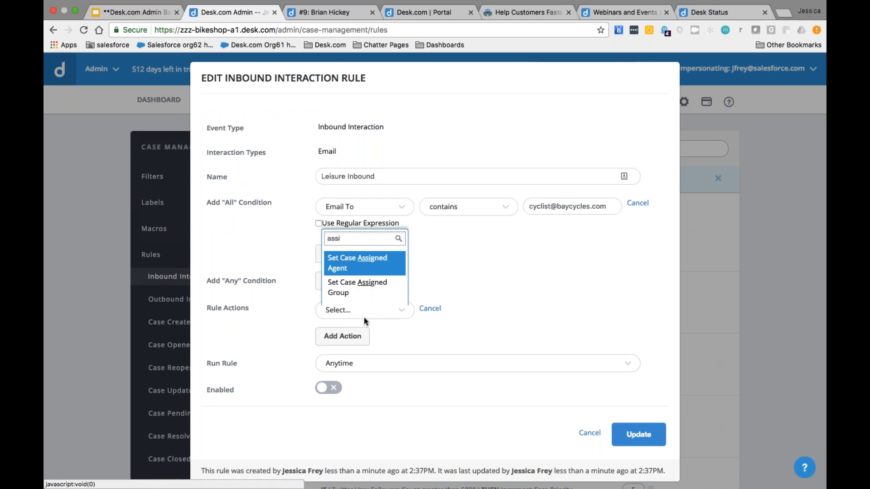
click(401, 294)
click(458, 313)
click(458, 311)
click(458, 312)
click(439, 386)
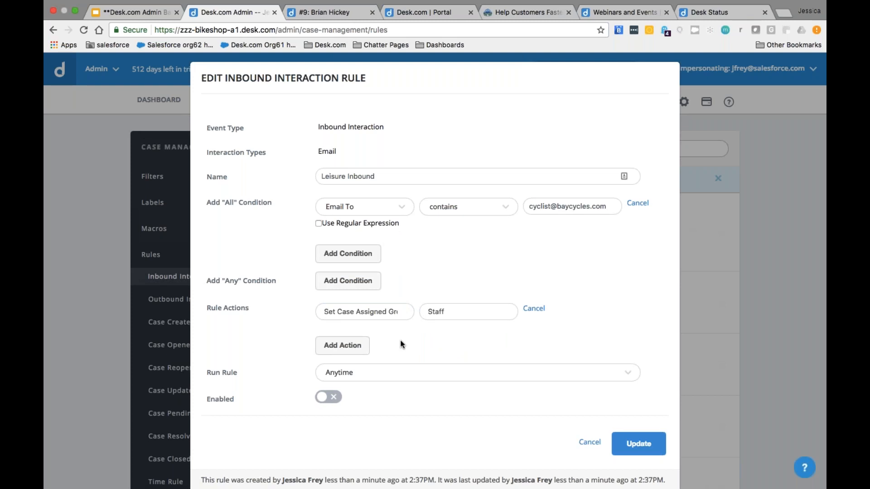
Step: Enable the Leisure Inbound rule and save it
scroll(401, 344, down, 2)
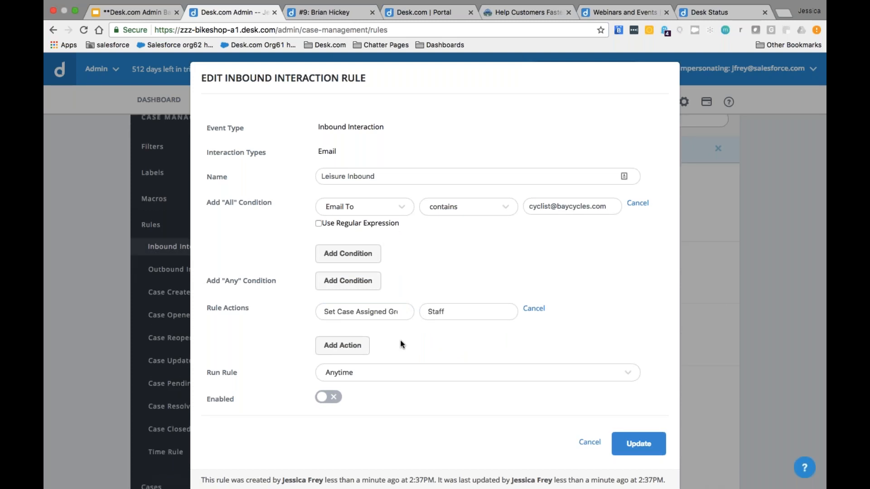
click(336, 398)
click(638, 445)
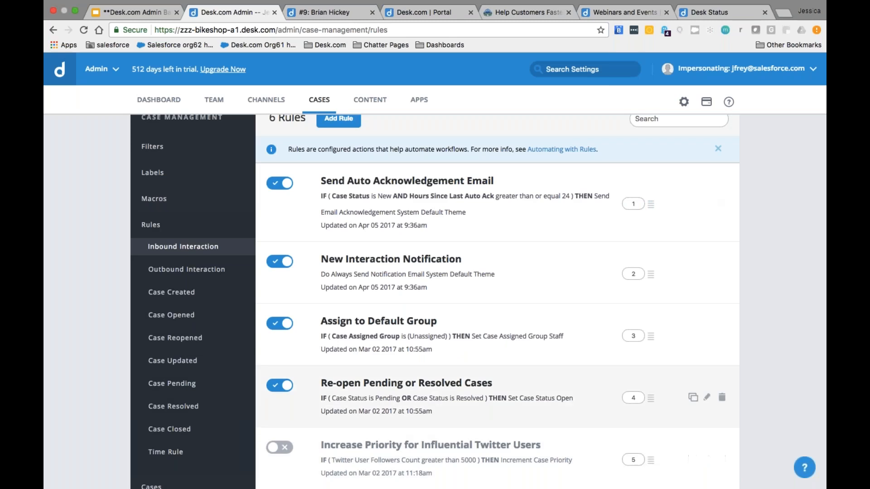
Step: Duplicate the Leisure Inbound rule and open the copy for editing
scroll(497, 299, down, 5)
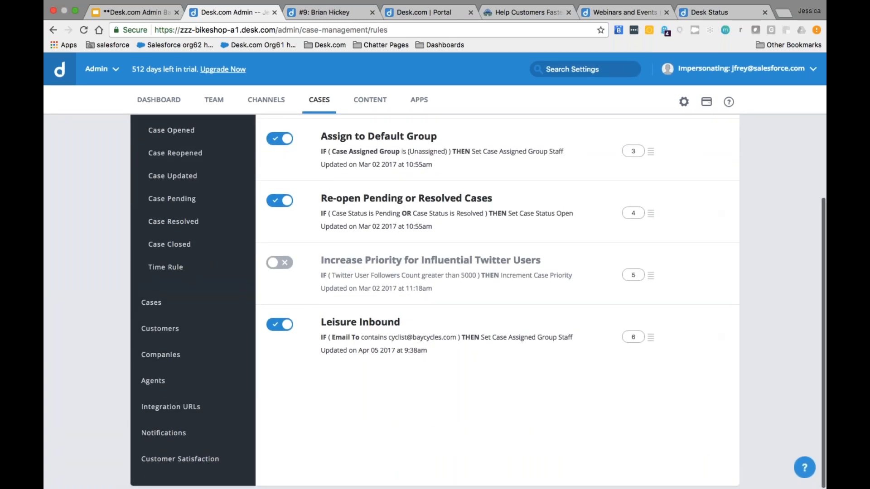
mouse_move(680, 336)
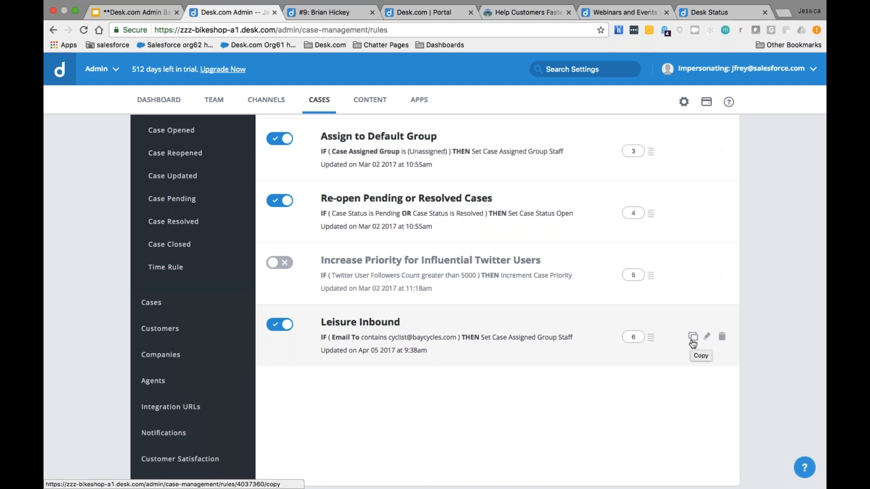
click(693, 338)
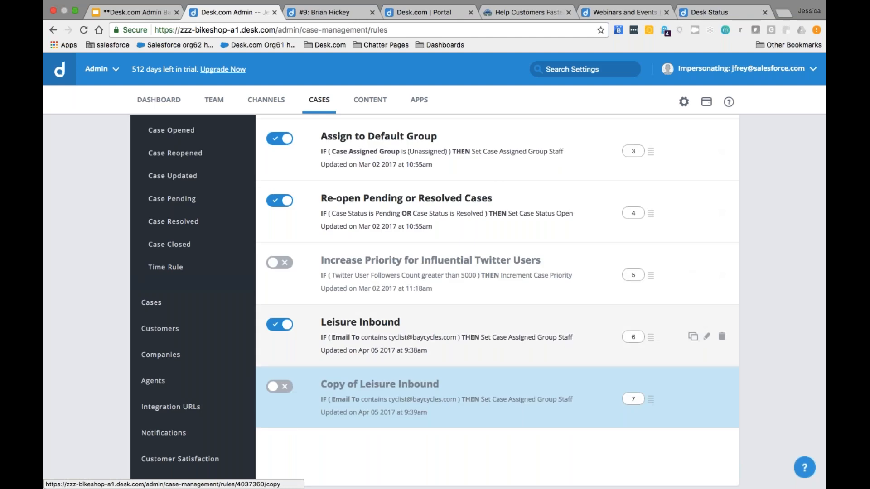
click(707, 398)
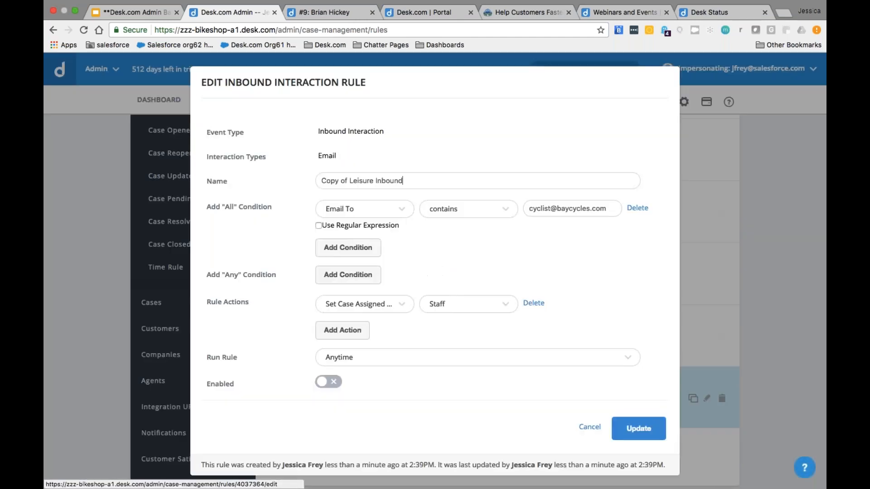
Step: Rename the copy to Competitive Inbound and change the recipient address to the athletes address
drag(373, 180, 316, 178)
text(Competi)
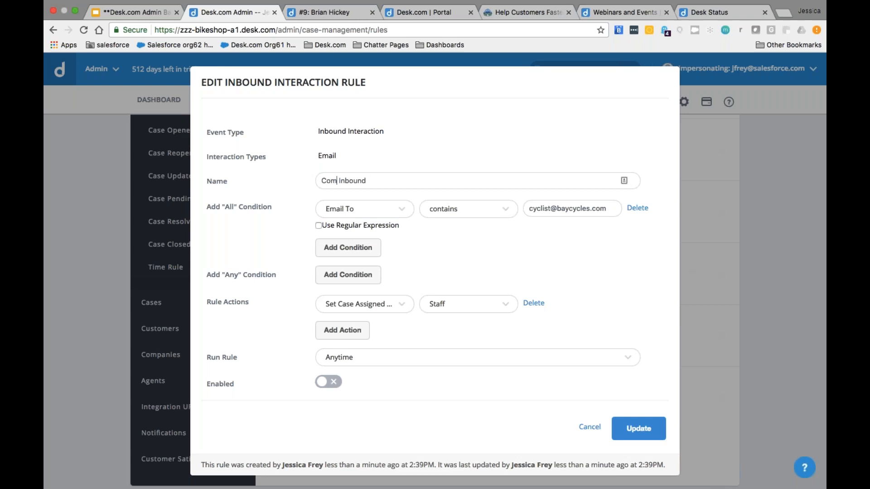
text(tive)
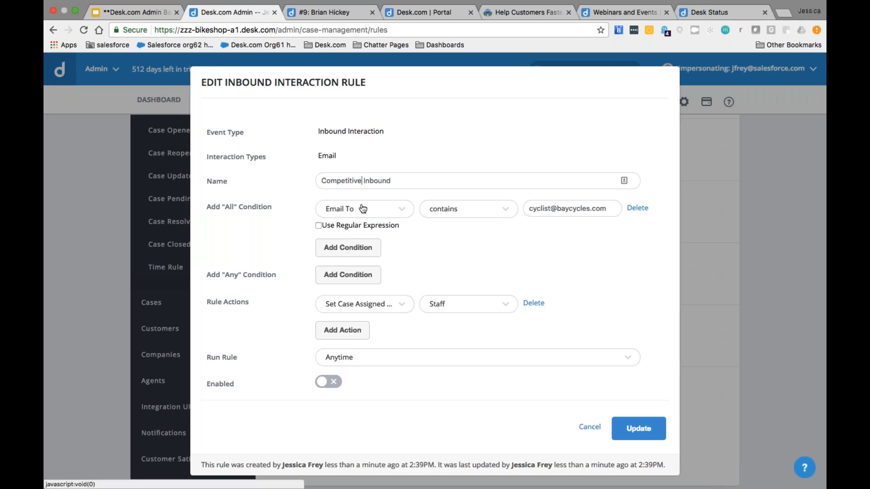
drag(550, 208, 525, 209)
text(athletes)
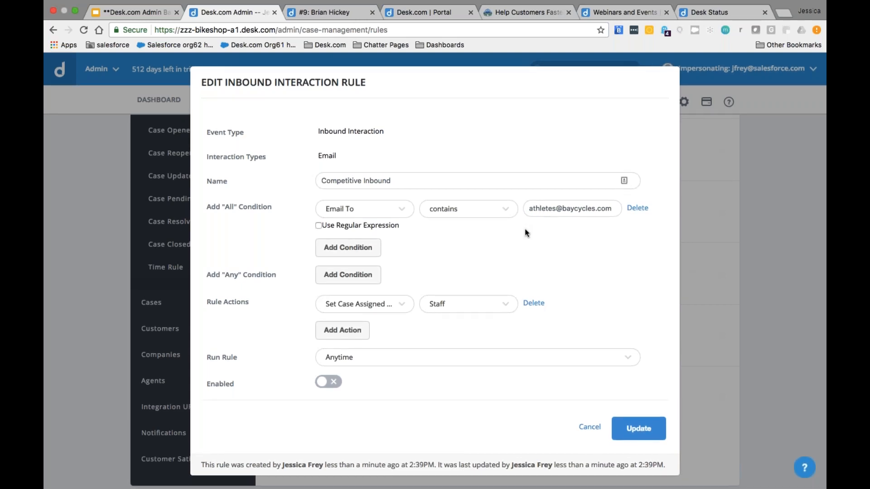
Step: Assign matching cases to the Management group, enable the rule, and save it
click(460, 305)
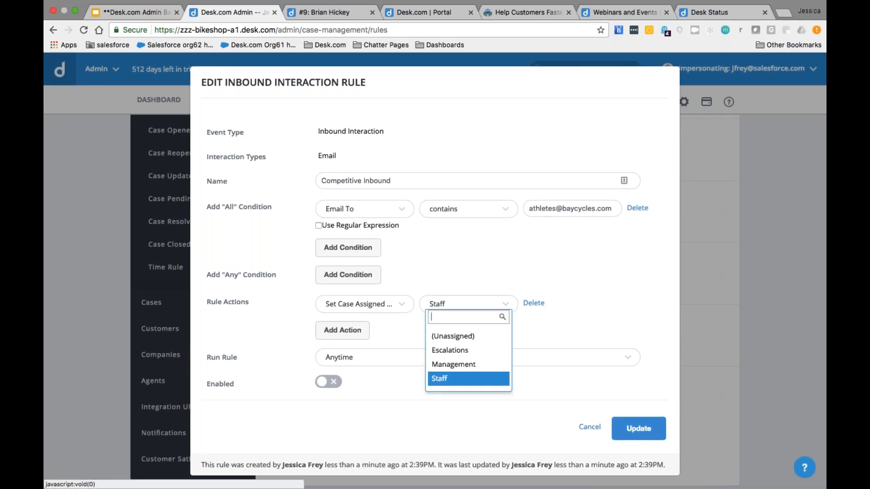
click(458, 364)
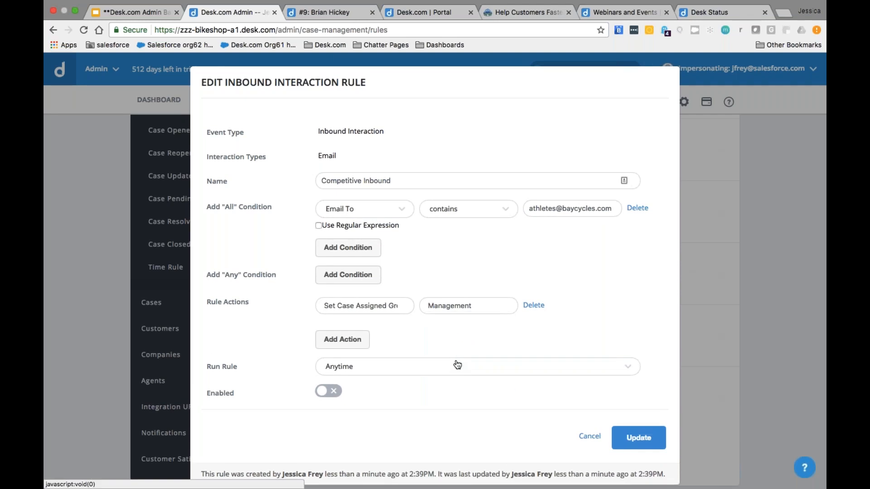
click(328, 392)
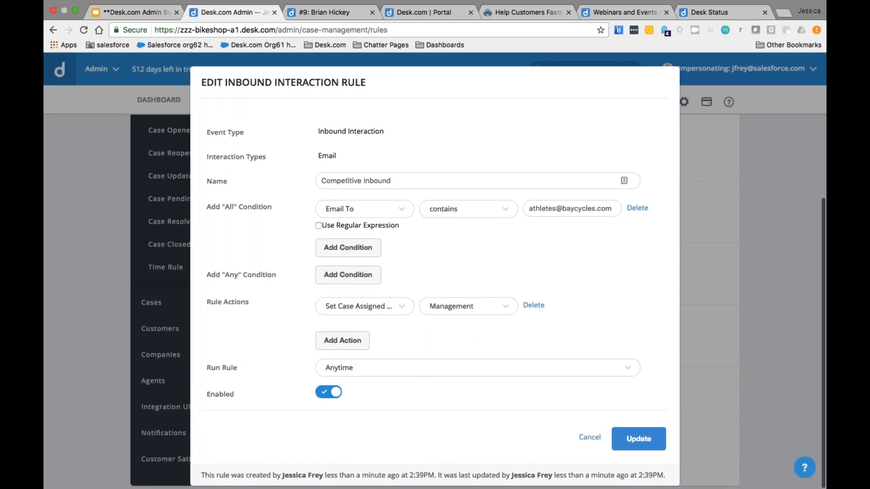
click(639, 438)
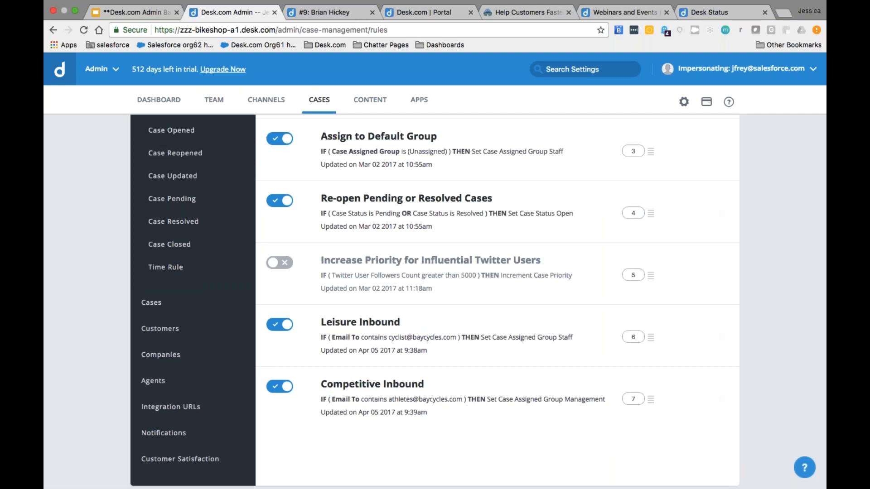
scroll(169, 305, up, 3)
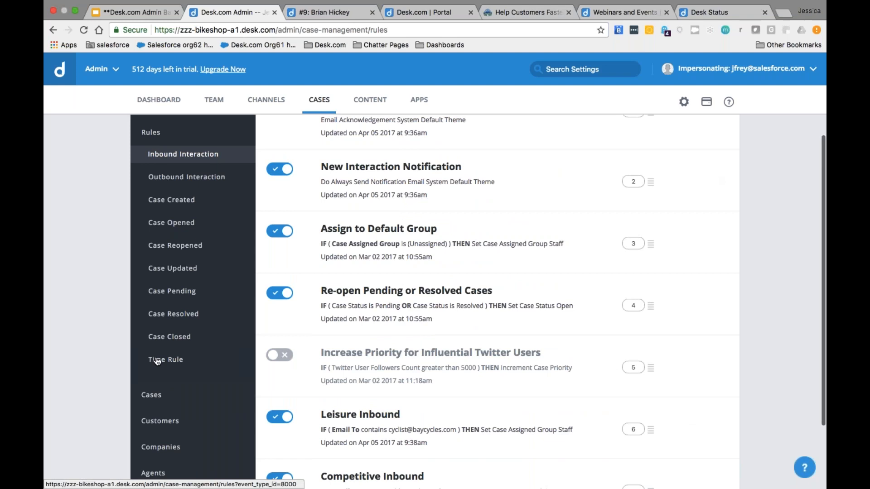
scroll(101, 281, up, 1)
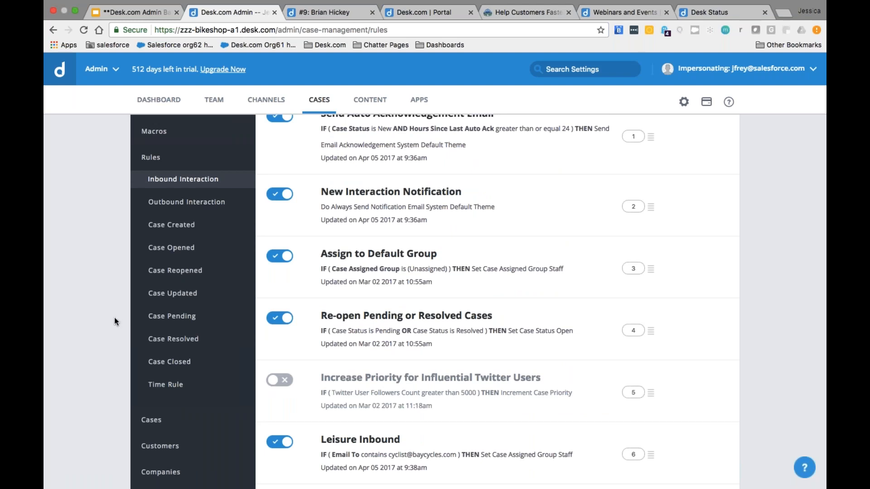
scroll(110, 312, up, 3)
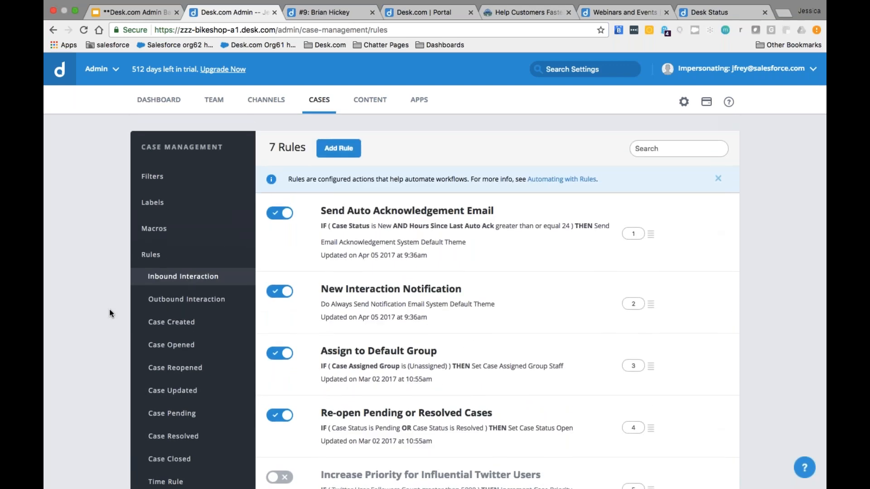
Step: Open the Macros page and locate the disabled Bike Event - June macro
click(155, 233)
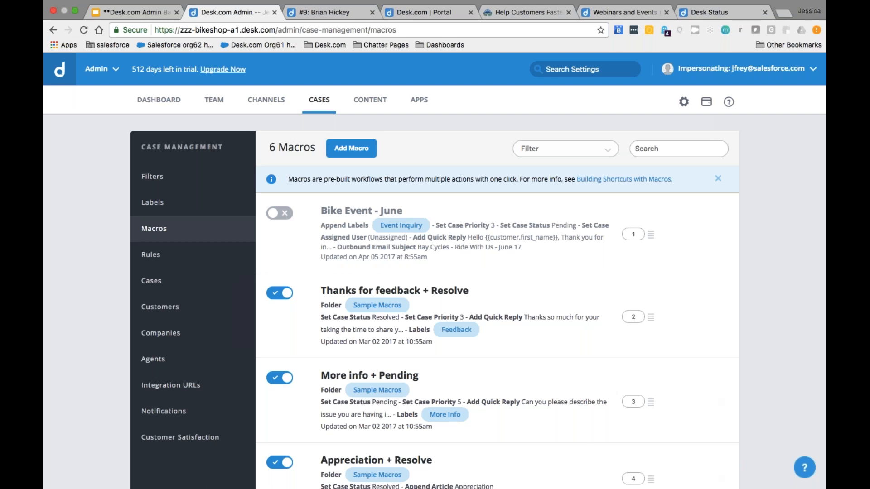
mouse_move(690, 221)
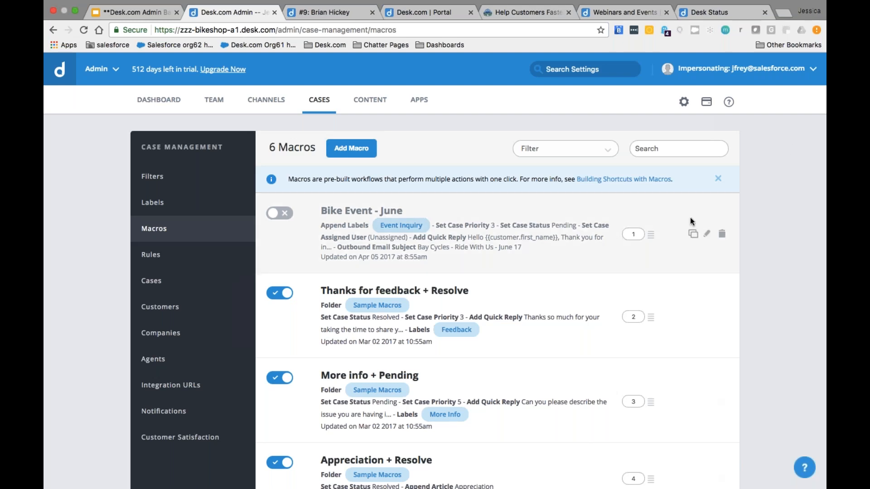
Step: Open Bike Event - June for editing and toggle Set Description on, then off again
click(708, 234)
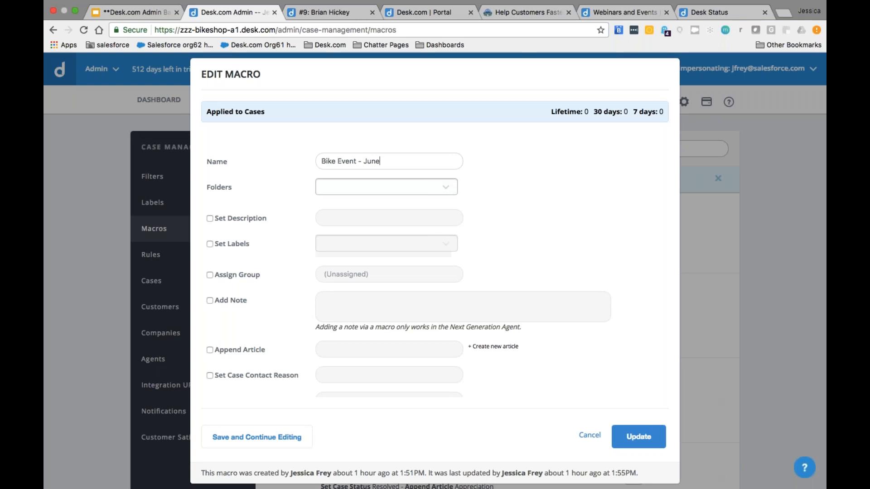
click(210, 219)
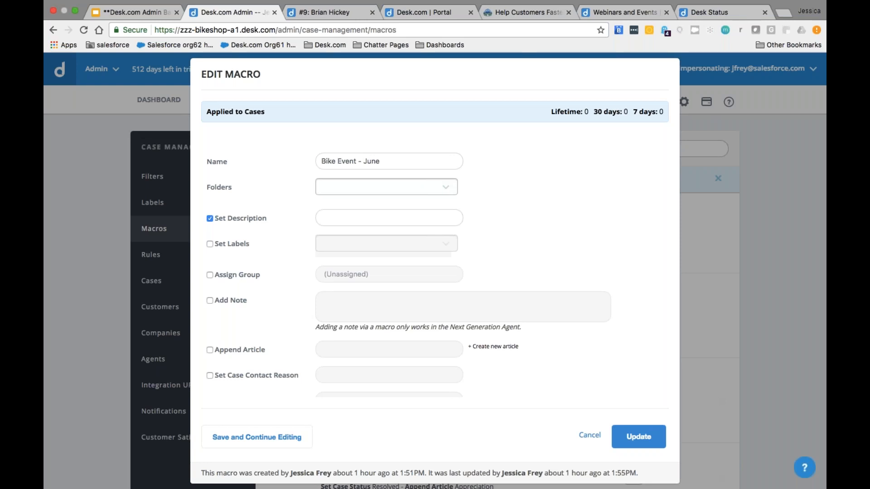
click(209, 219)
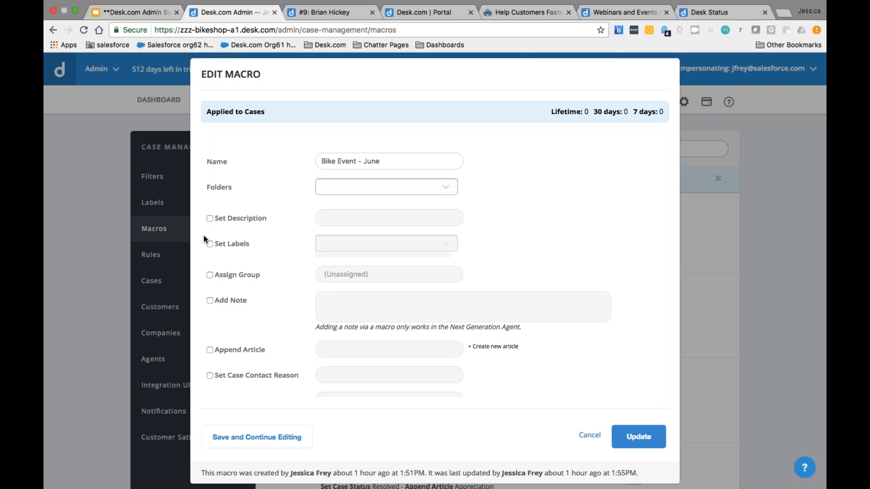
Step: Review the macro's actions down to the quick reply, keeping Current User as assignee
scroll(199, 258, down, 1)
scroll(200, 259, up, 1)
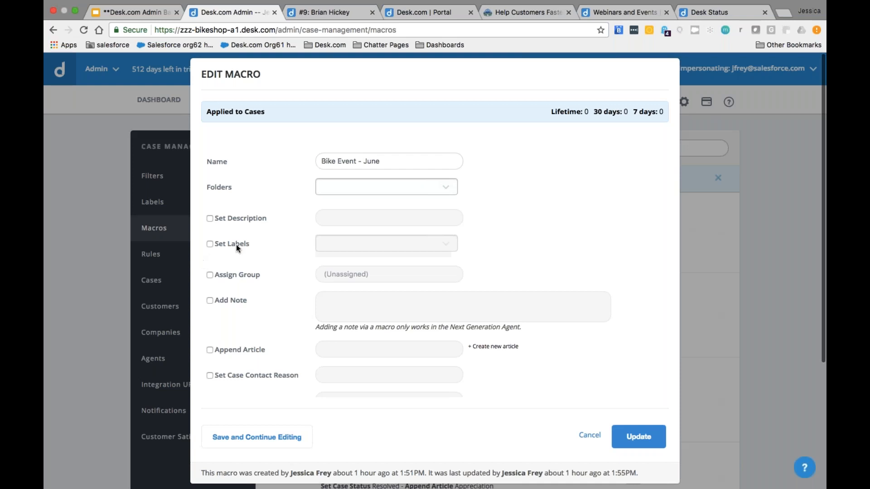
scroll(261, 252, down, 3)
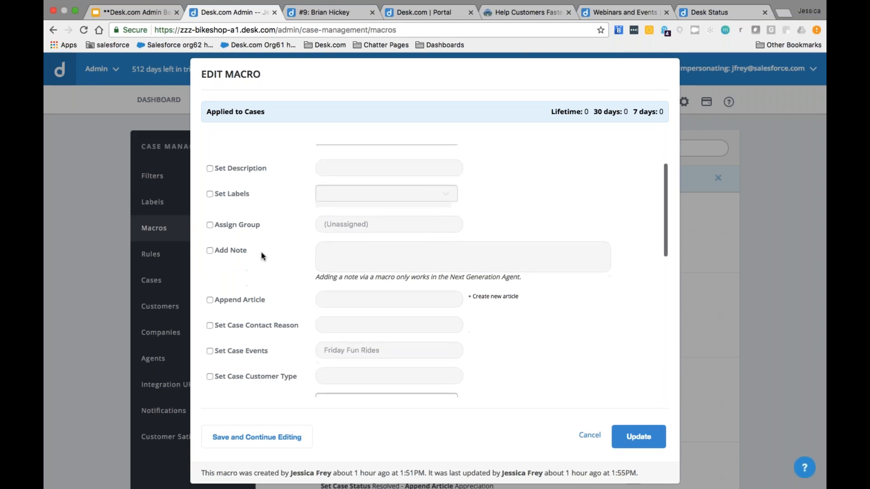
scroll(260, 251, up, 1)
scroll(261, 252, down, 2)
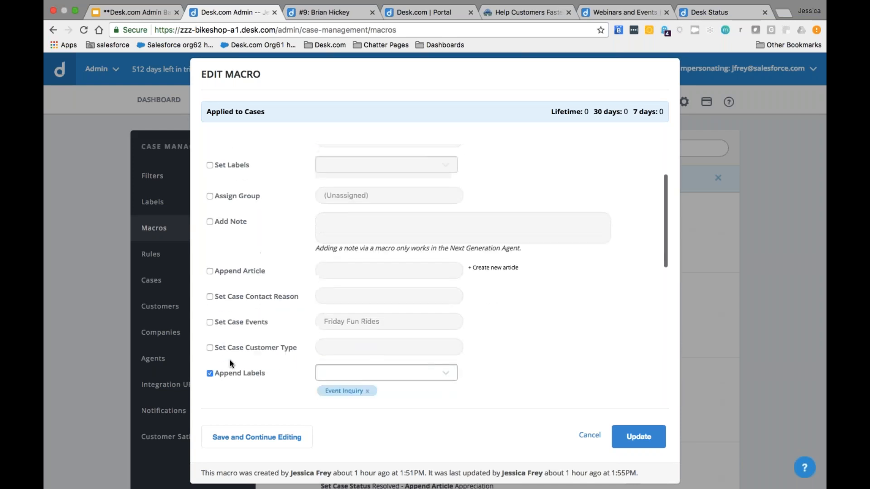
scroll(239, 378, down, 1)
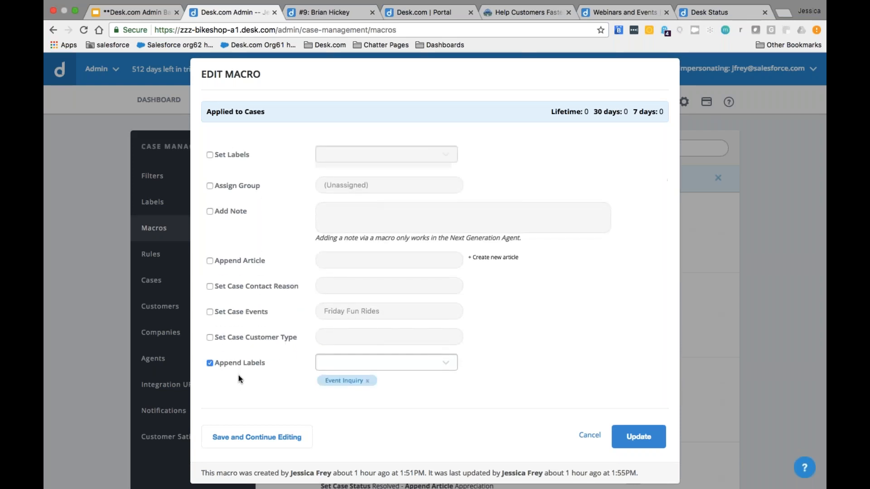
scroll(239, 378, up, 3)
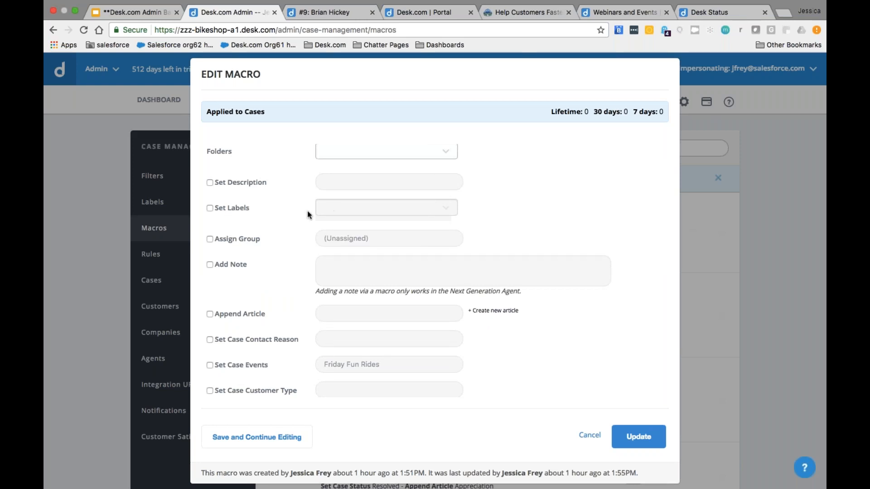
scroll(299, 213, down, 3)
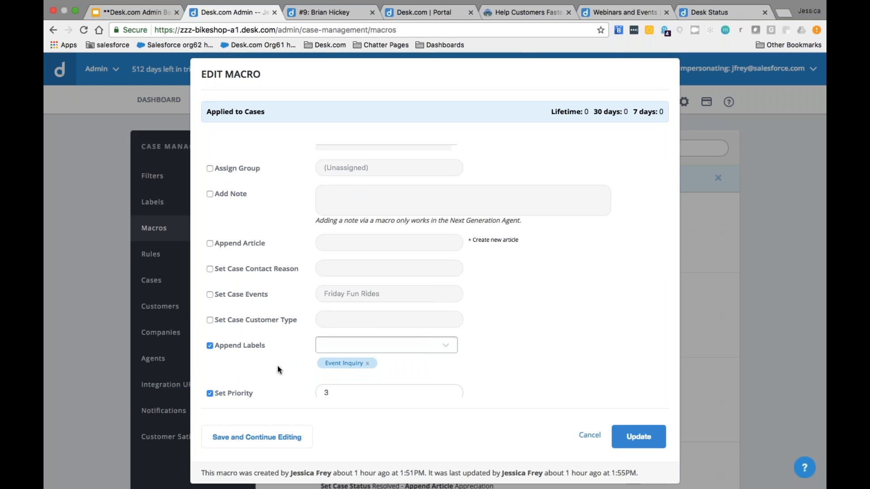
scroll(277, 365, up, 3)
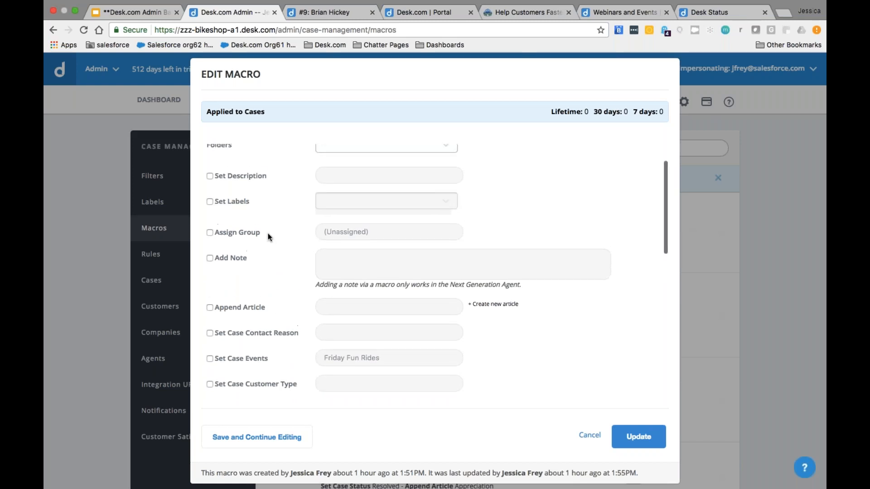
scroll(267, 237, down, 4)
scroll(266, 346, down, 3)
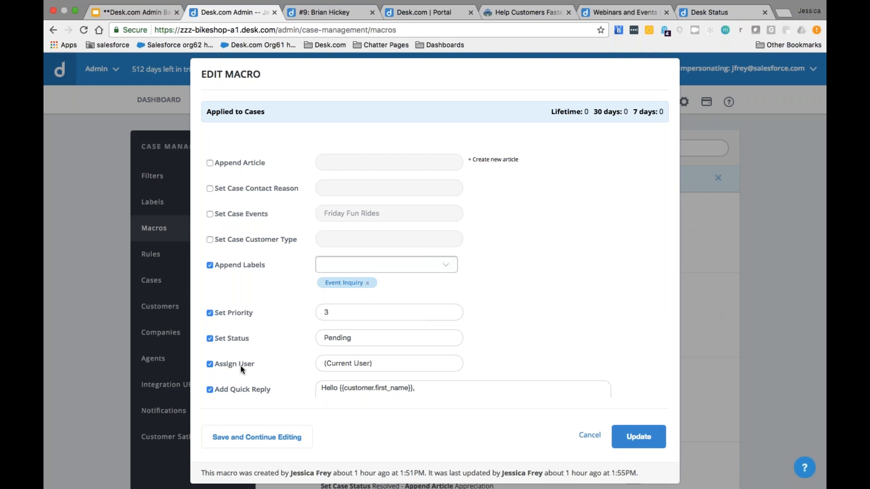
click(334, 365)
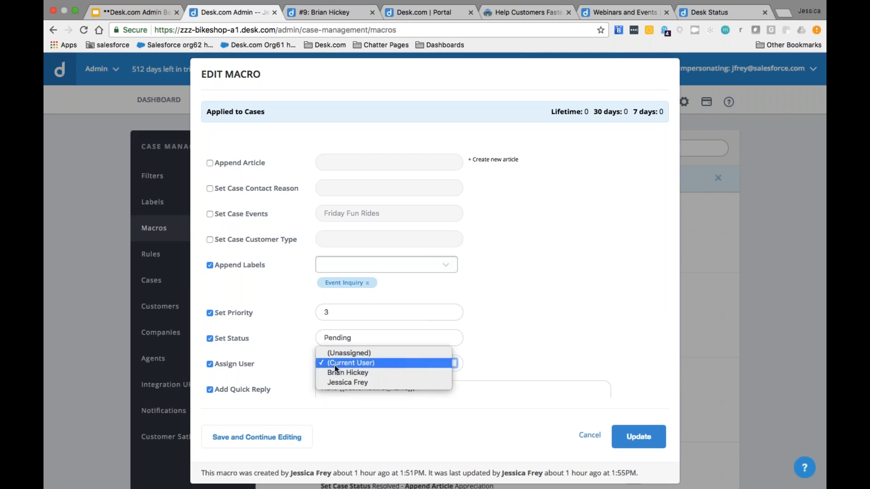
click(368, 364)
click(294, 368)
scroll(292, 367, down, 4)
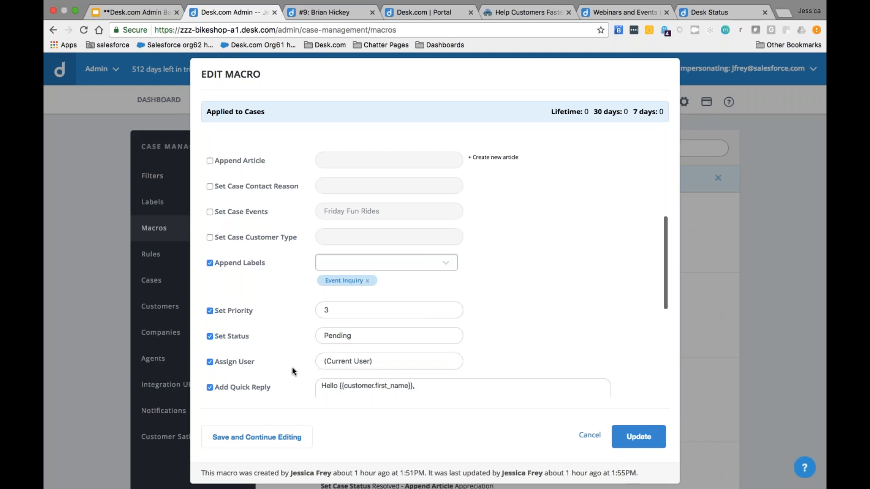
scroll(292, 368, down, 2)
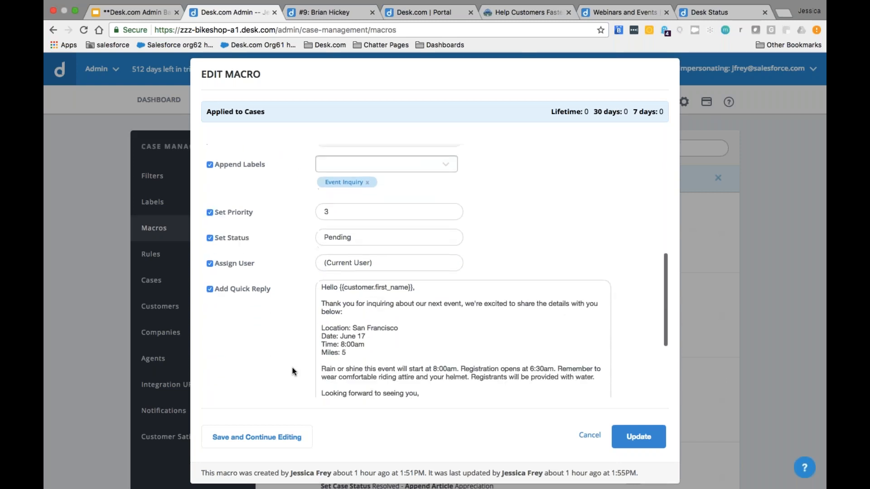
Step: Inspect the quick reply text, highlighting the first-name placeholder and the message body
click(389, 296)
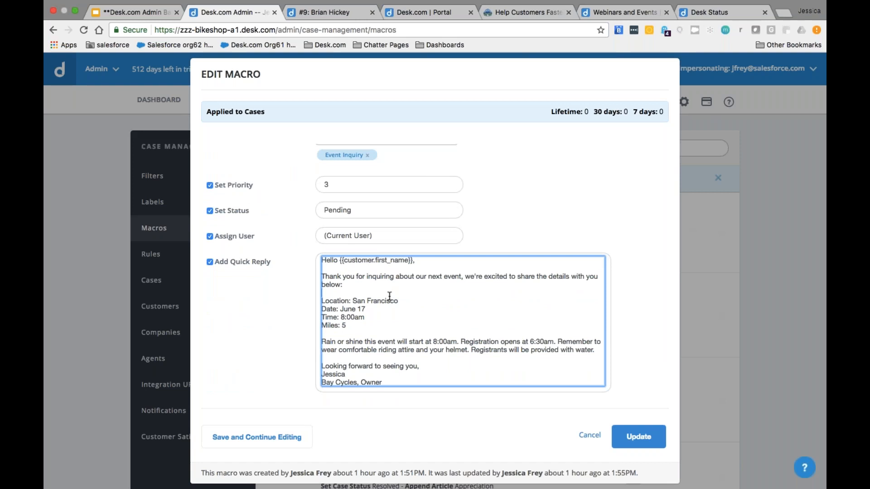
click(329, 262)
drag(340, 262, 410, 261)
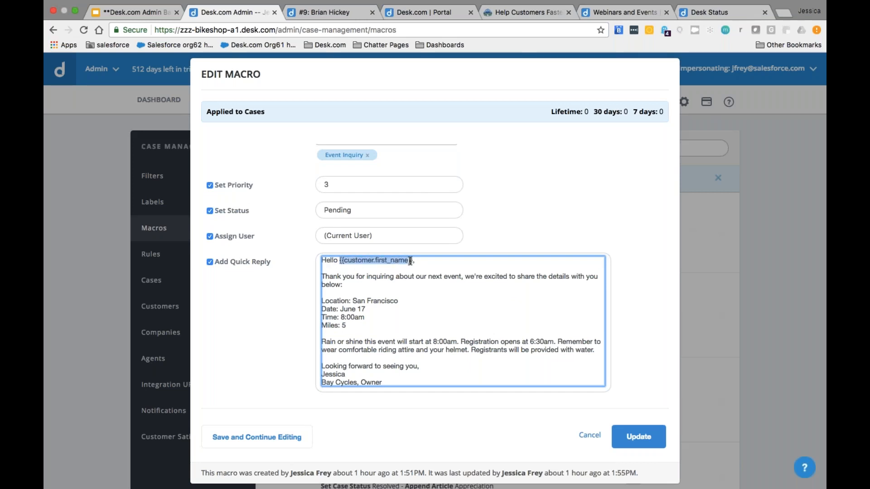
click(408, 277)
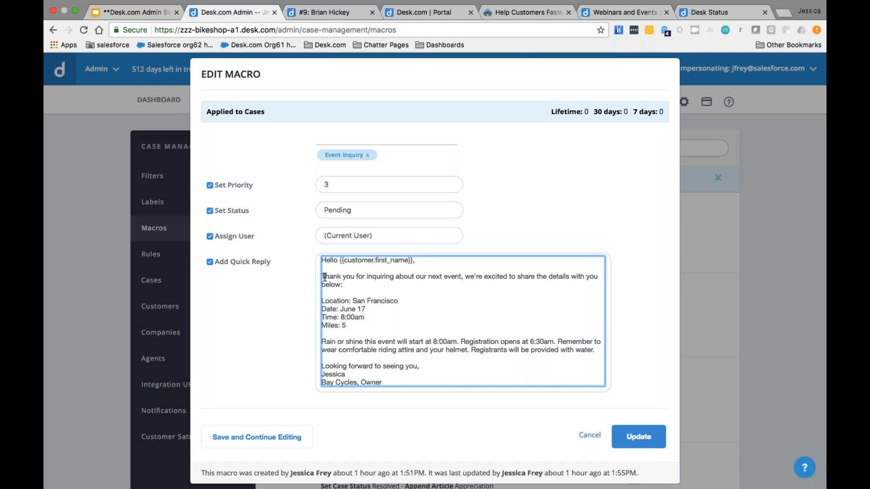
drag(321, 277, 421, 366)
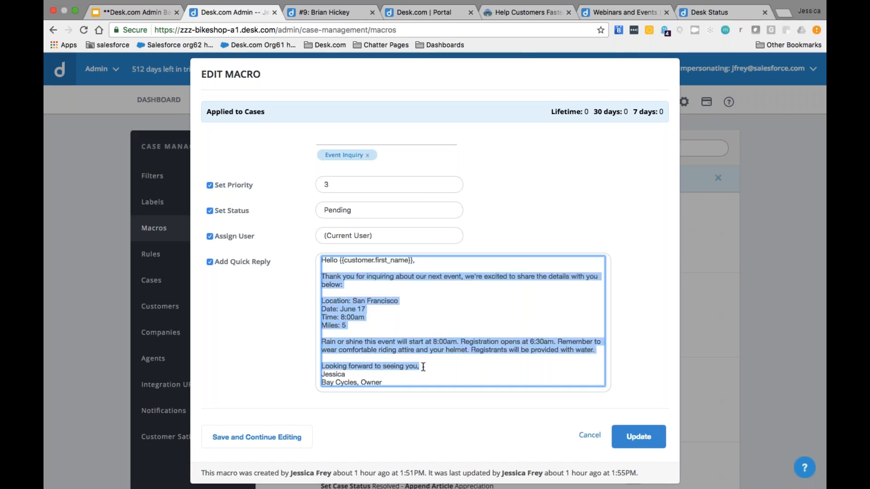
click(422, 367)
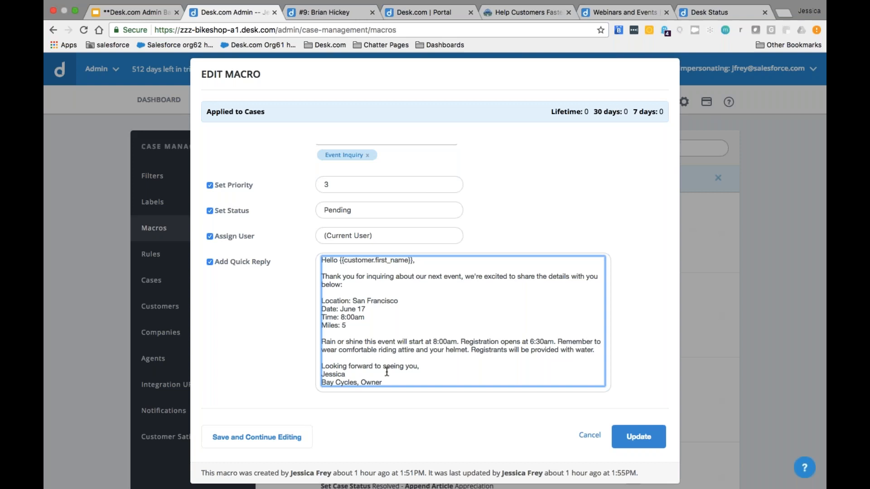
Step: Try the Group and User permissions, settle on All Users, and enable the macro
scroll(291, 362, down, 5)
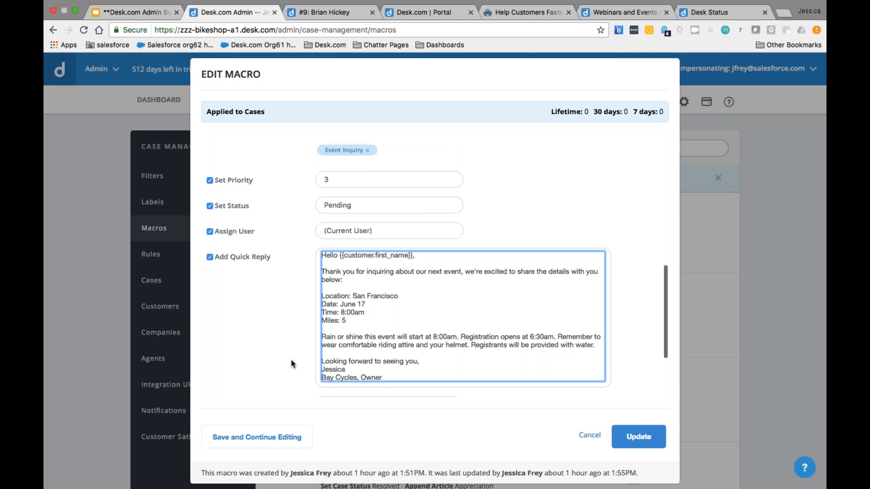
scroll(291, 359, down, 1)
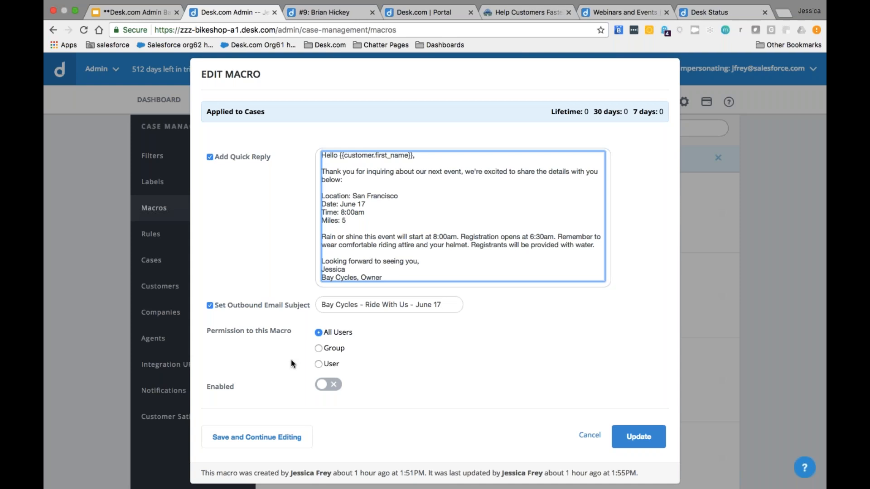
click(318, 349)
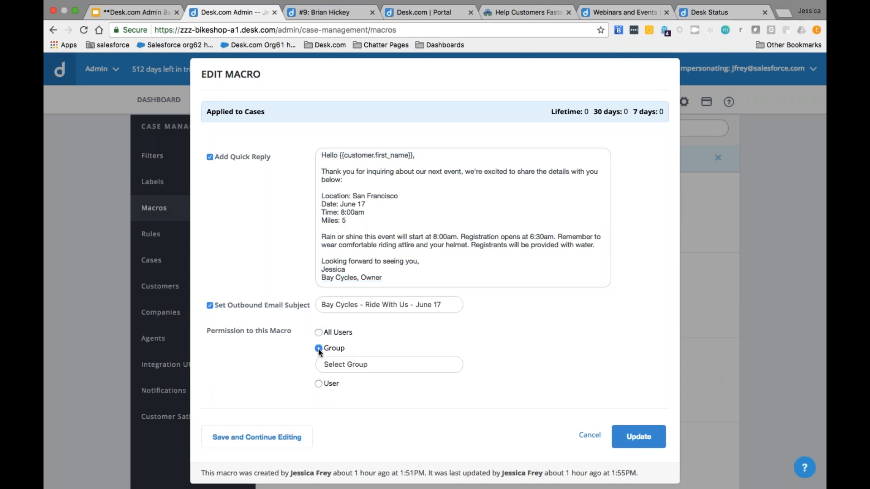
click(319, 385)
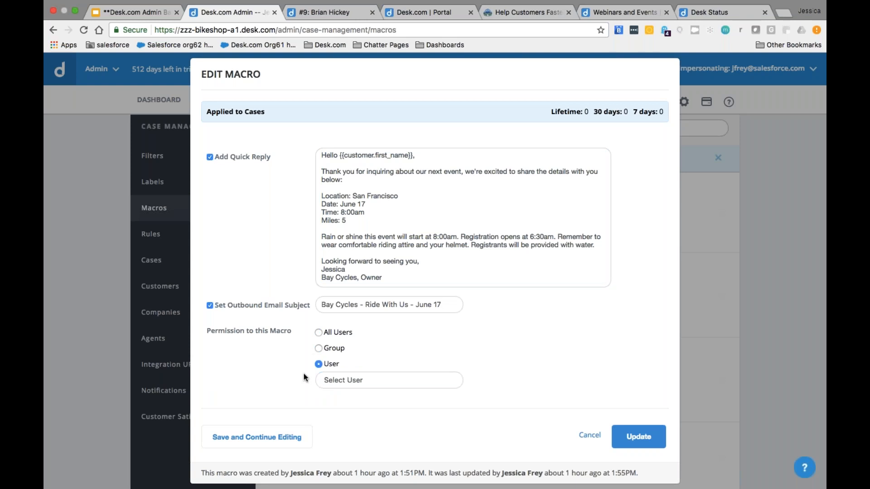
click(319, 333)
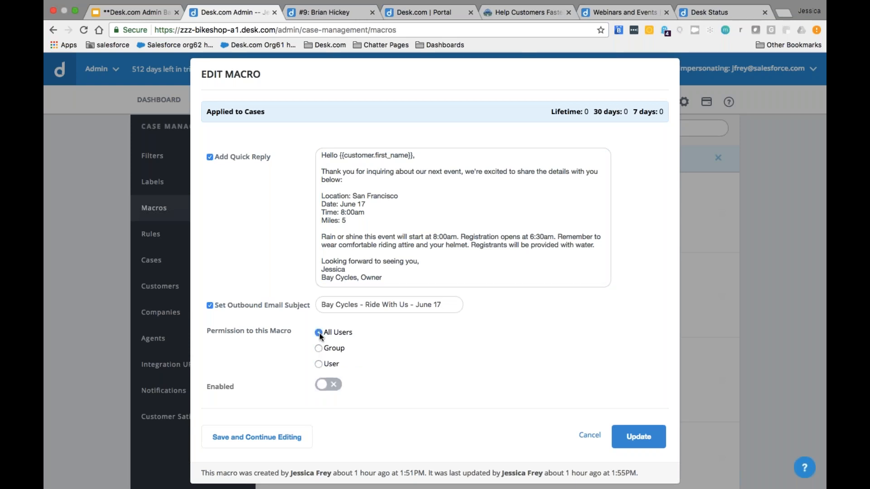
click(328, 385)
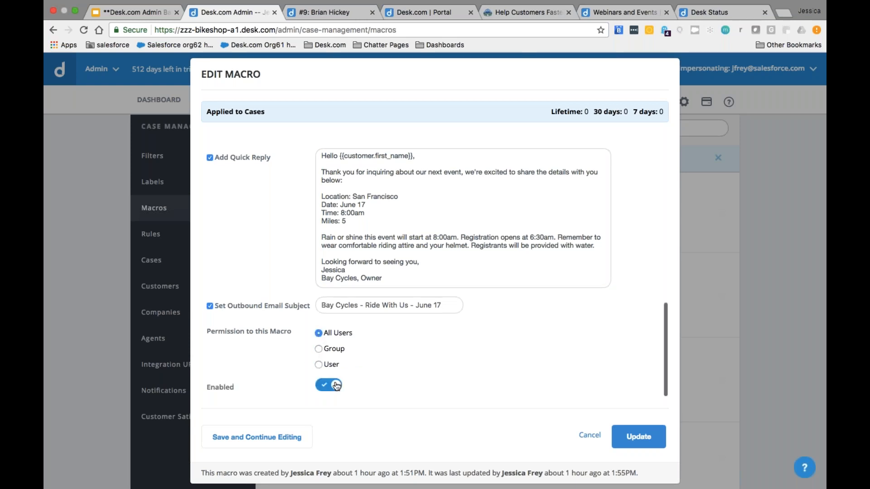
scroll(328, 385, up, 3)
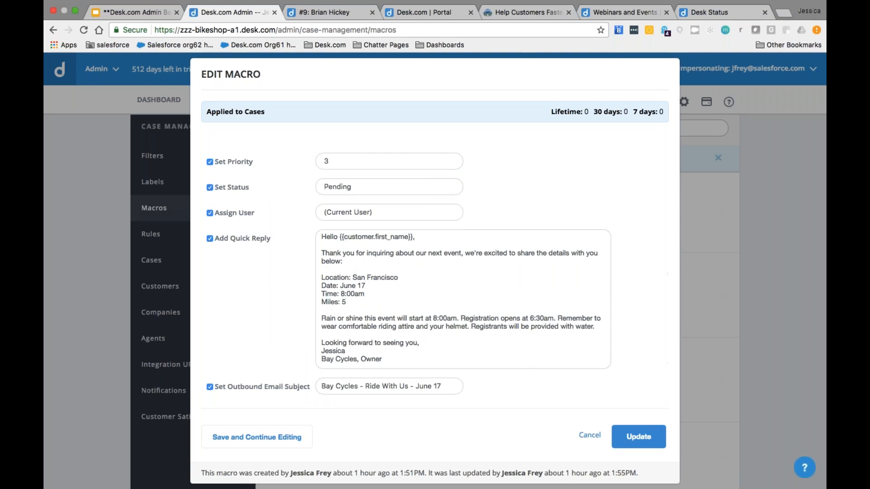
Step: Add a note reading 'Hello :)' to Bike Event - June and save the macro
drag(341, 237, 413, 238)
scroll(380, 257, up, 5)
scroll(287, 297, up, 5)
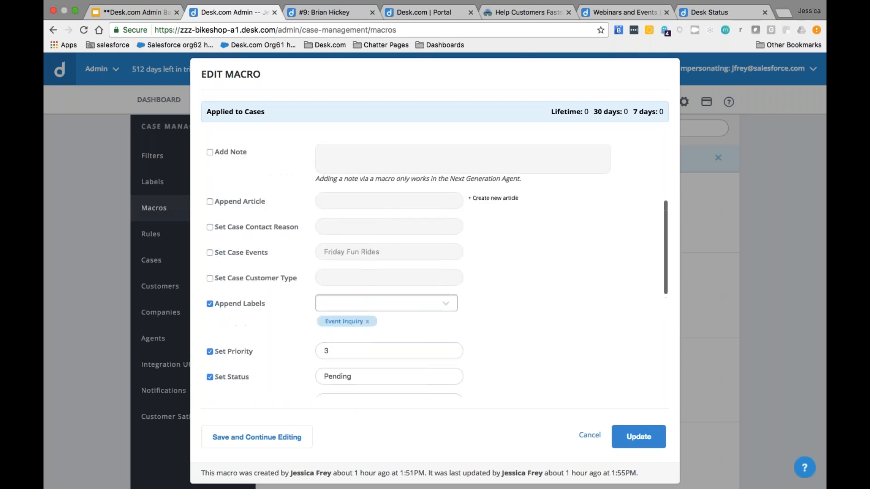
scroll(286, 300, up, 2)
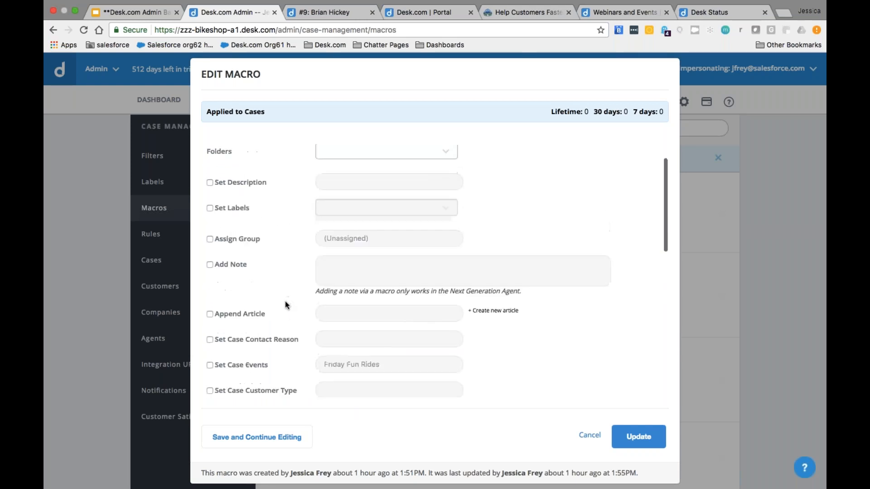
click(234, 290)
text(Hello :))
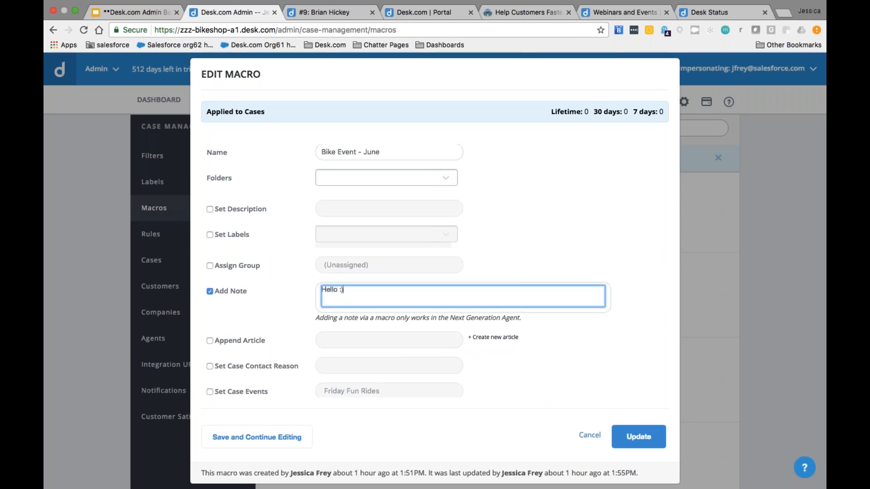
click(638, 436)
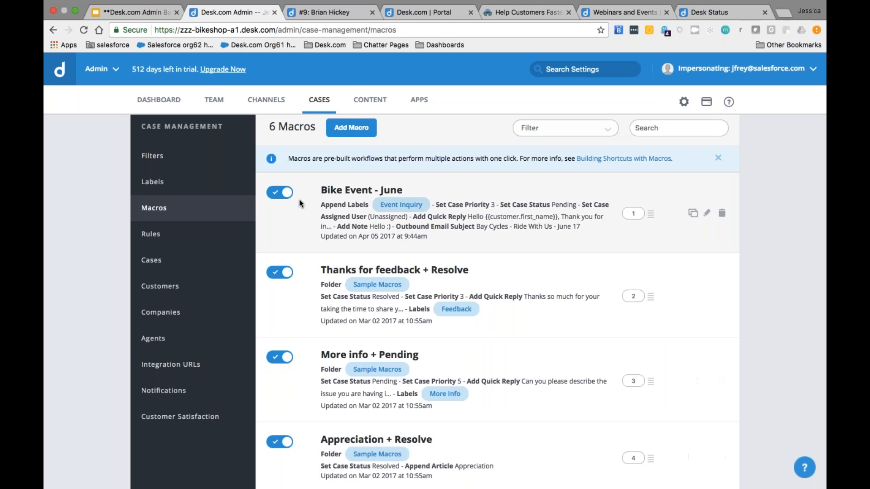
Step: Reload the 'I need a bike' case page in Desk.com Agent
click(331, 17)
key(super+r)
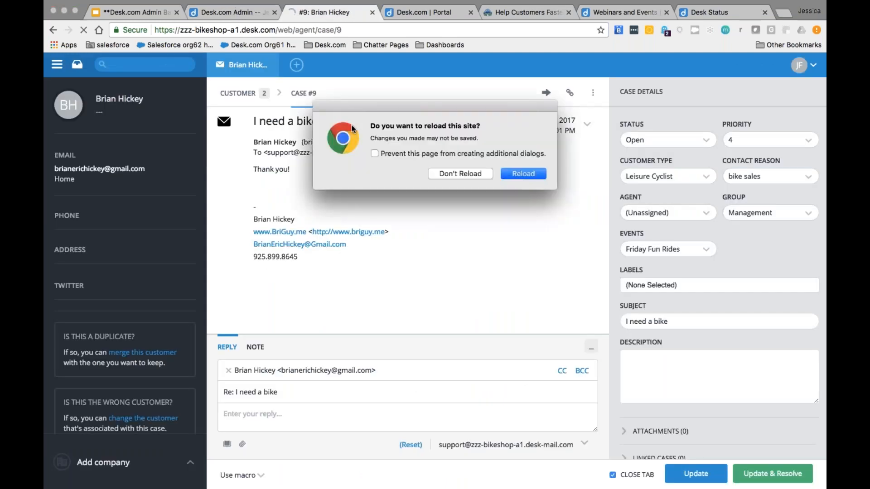
key(Return)
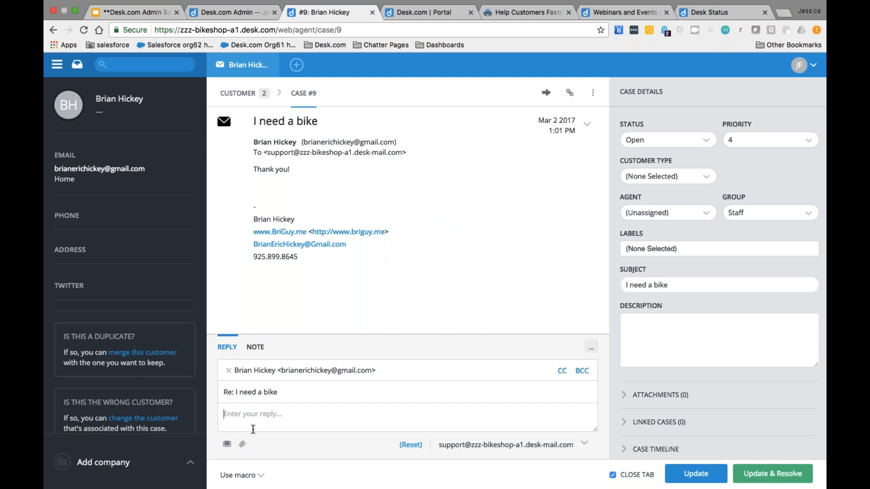
Step: Enter ##bike in the case reply to bring up the Bike Event - June macro
click(256, 477)
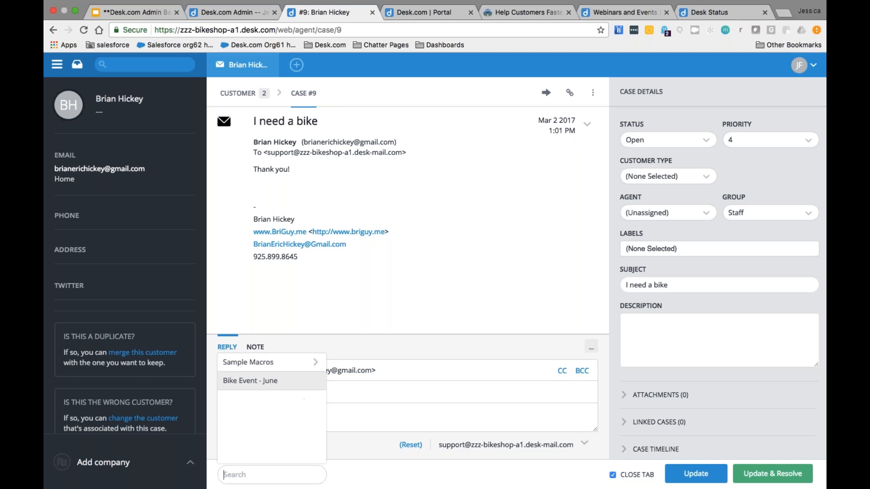
click(250, 381)
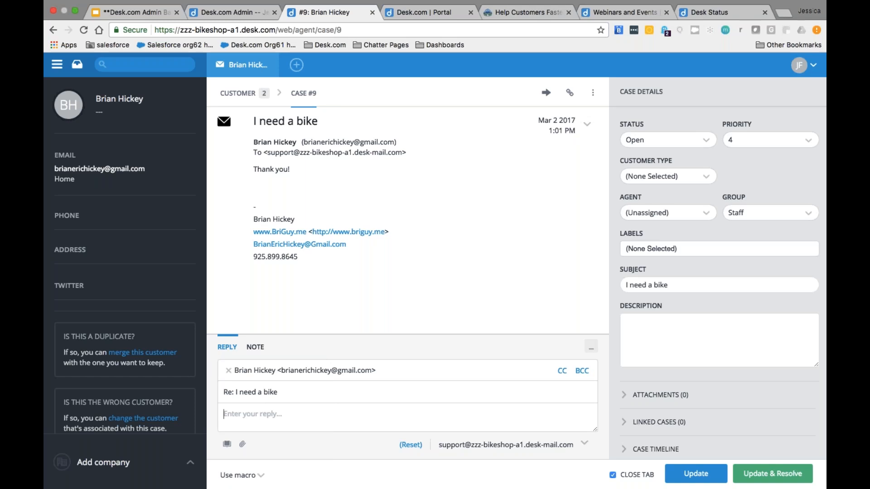
text(##bike)
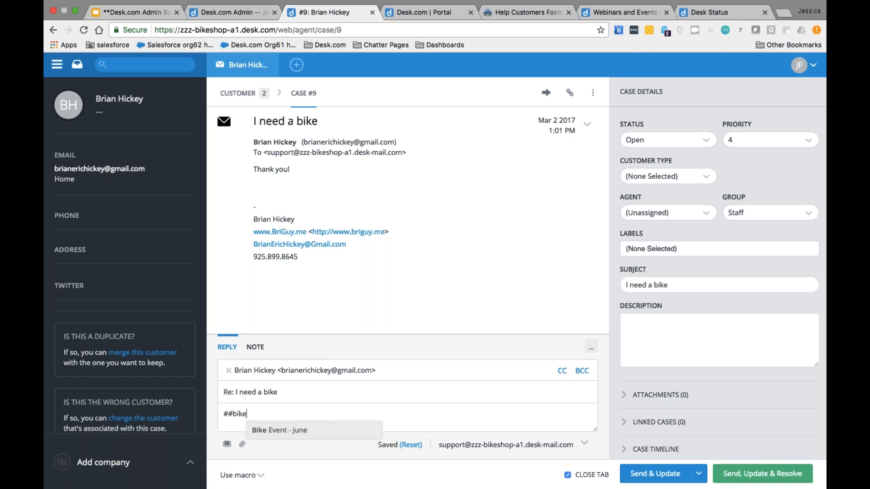
Step: Insert the Bike Event - June reply on the 'I need a bike' case and check its greeting
click(296, 431)
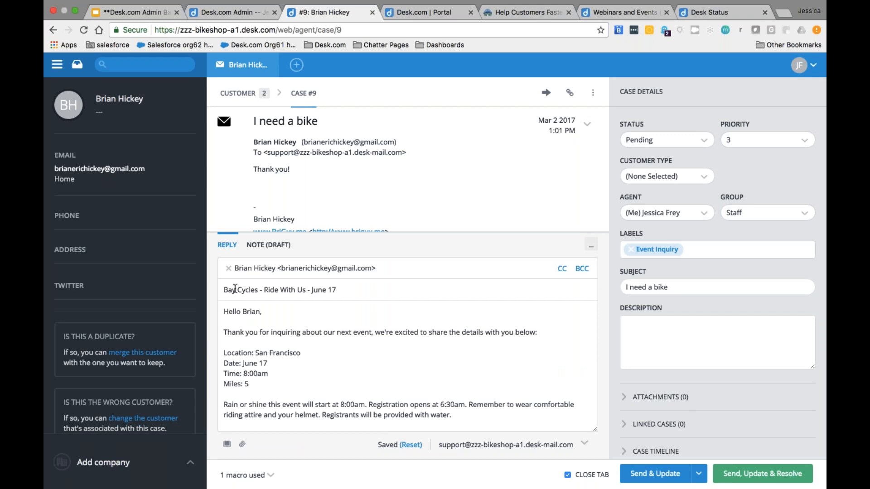
double_click(250, 312)
scroll(292, 395, down, 2)
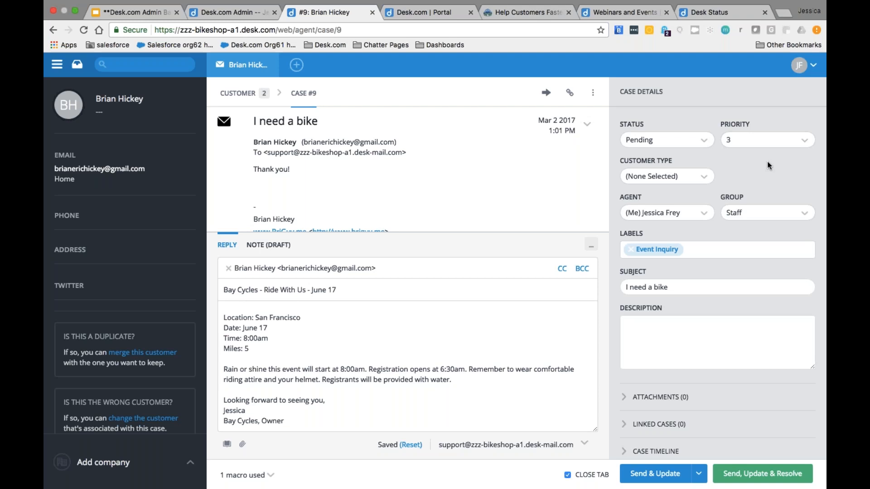
Step: Set Customer Type to Leisure Cyclist and Contact Reason to events, then send and resolve case #9
click(708, 177)
key(Down)
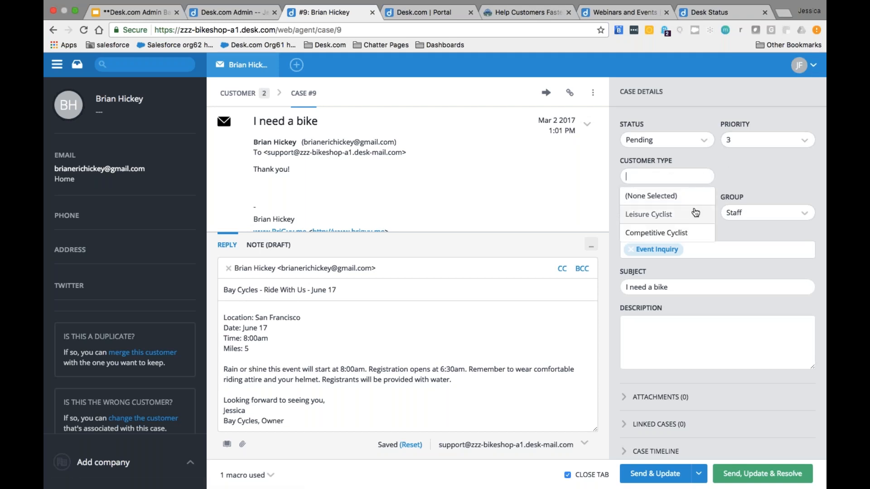
key(Return)
click(735, 186)
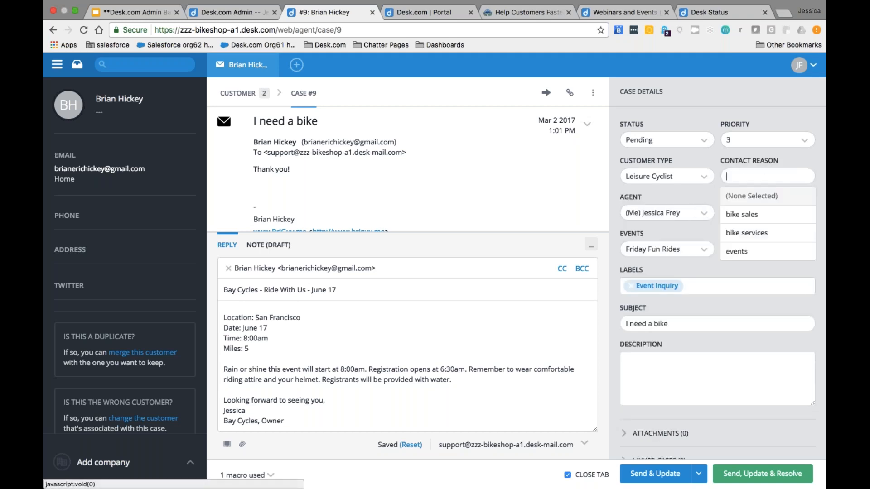
click(734, 252)
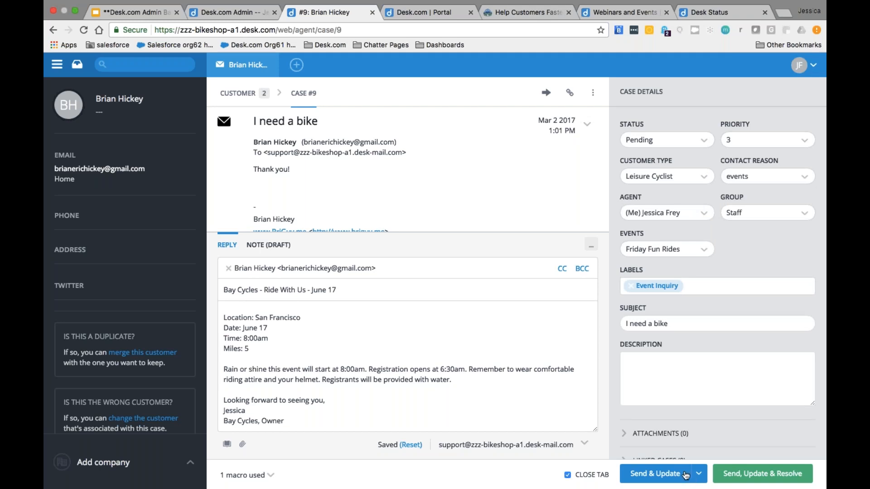
click(735, 475)
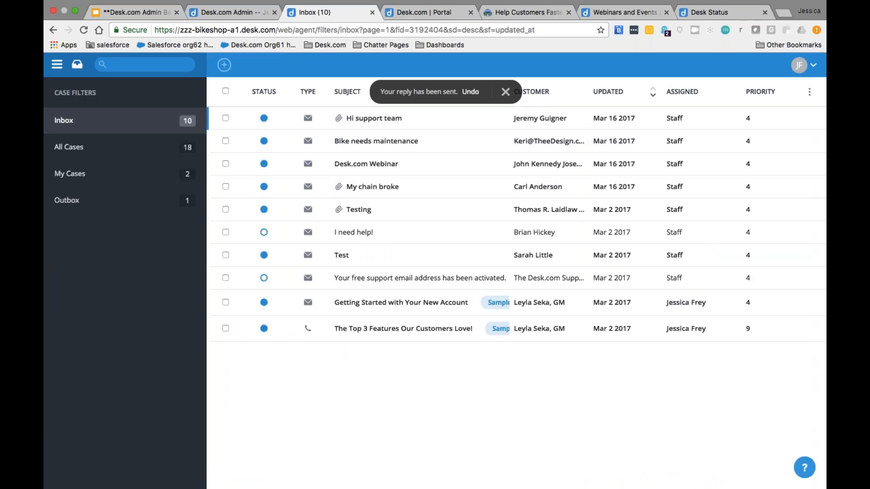
Step: Switch from Admin to Inbox and back, then open Filters under Case Management
click(229, 13)
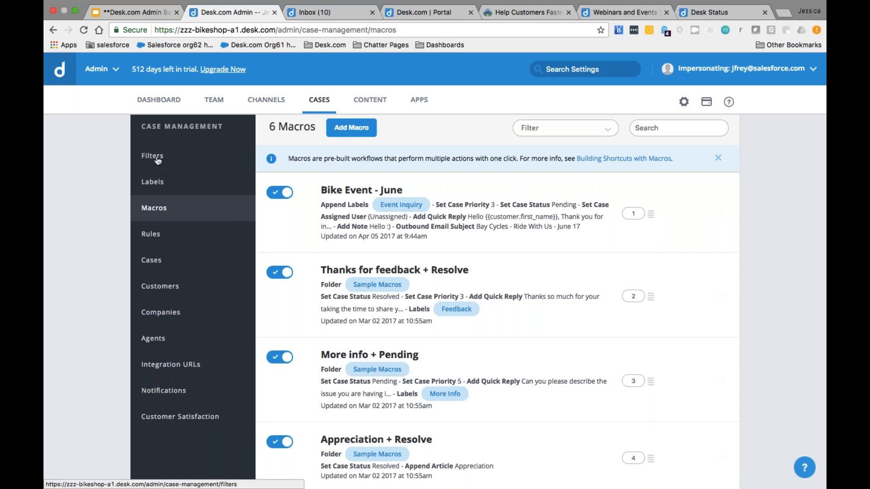
click(308, 16)
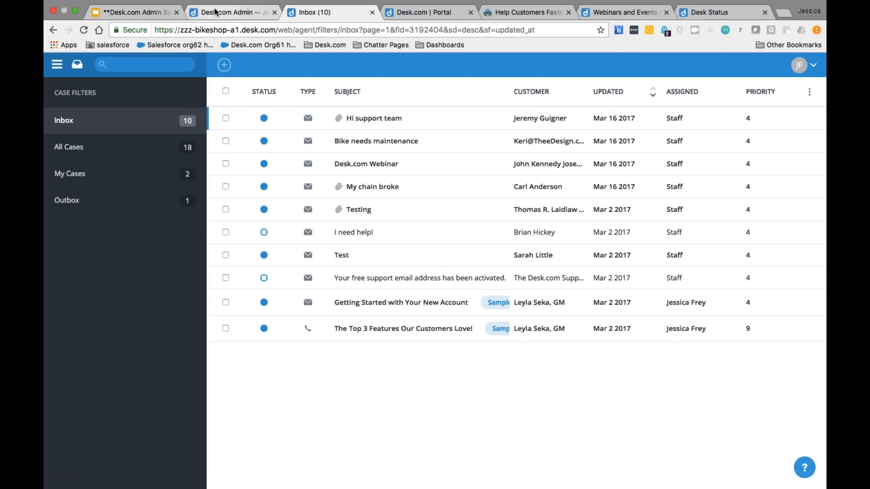
click(203, 17)
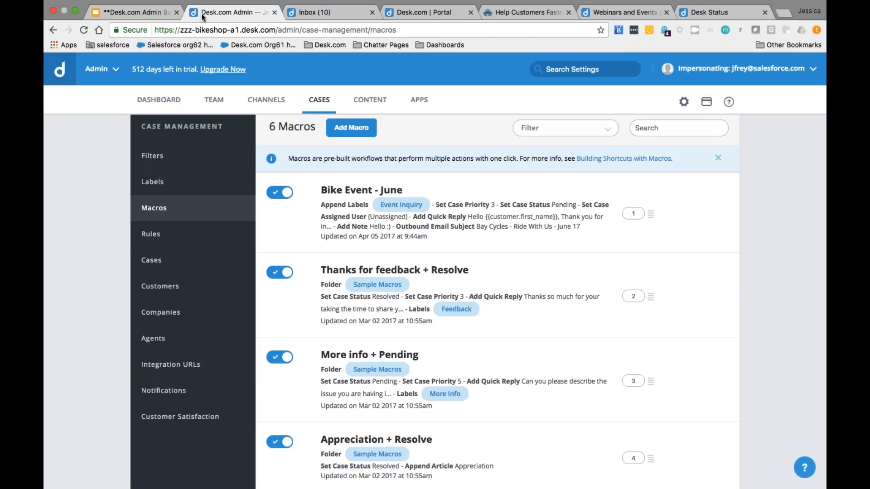
click(159, 157)
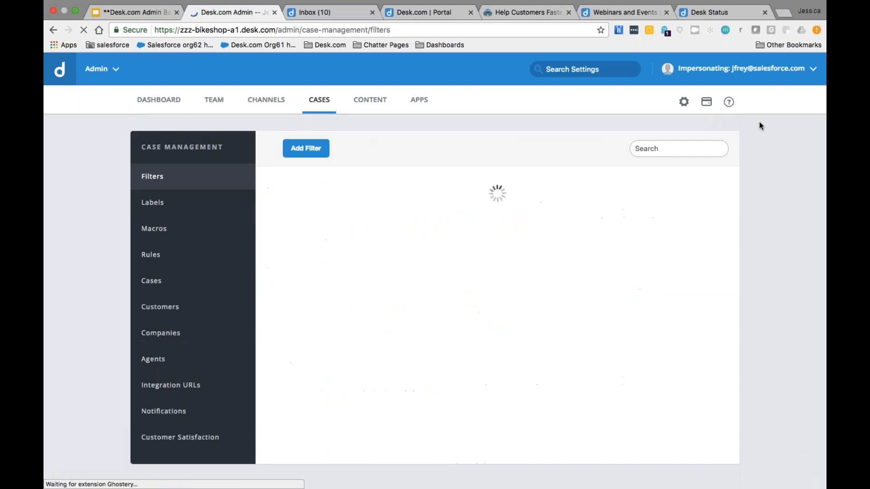
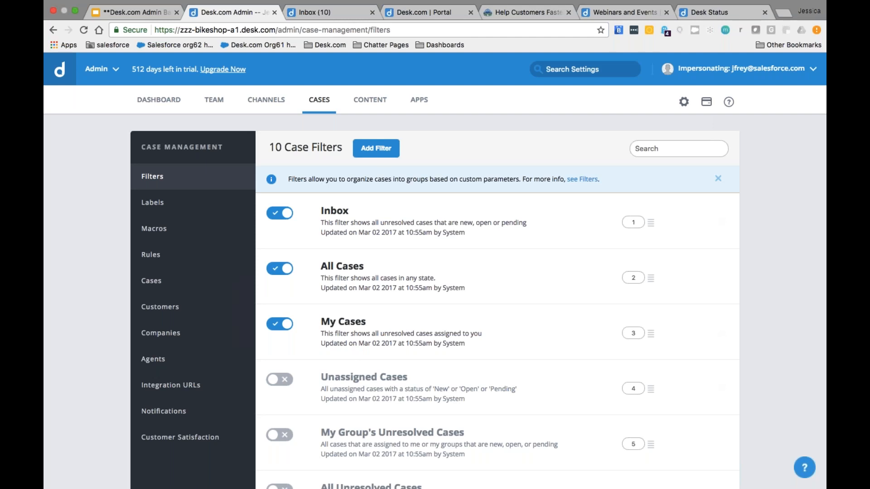
Step: Create a new case filter named Leisure
click(391, 151)
text(Leisure)
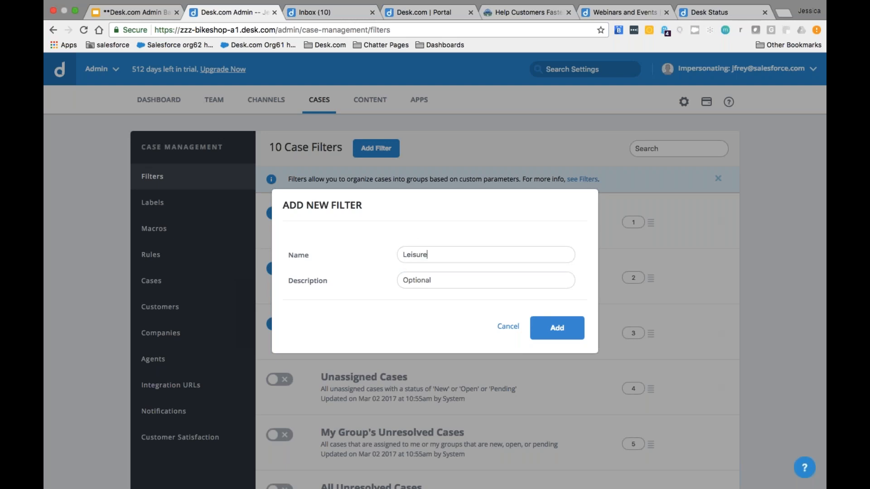
key(Return)
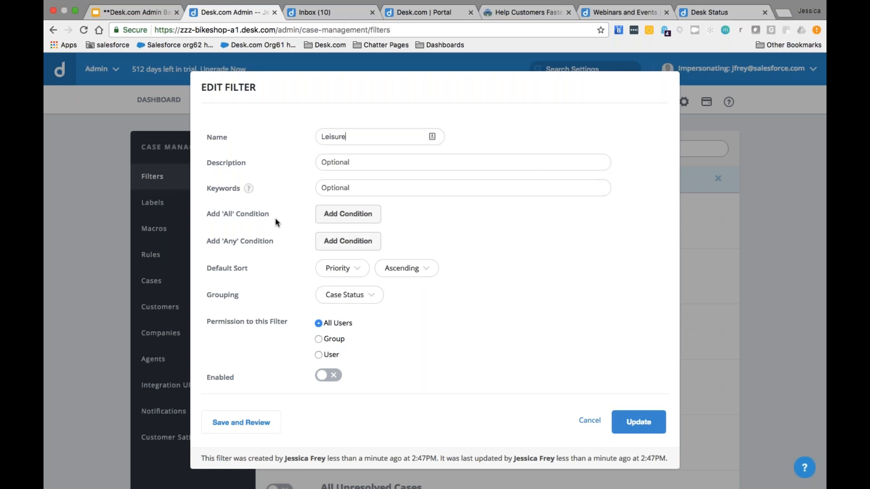
Step: Give Leisure an 'All' condition Assigned Group is Staff, enable it and update
click(348, 214)
click(350, 208)
text(ass)
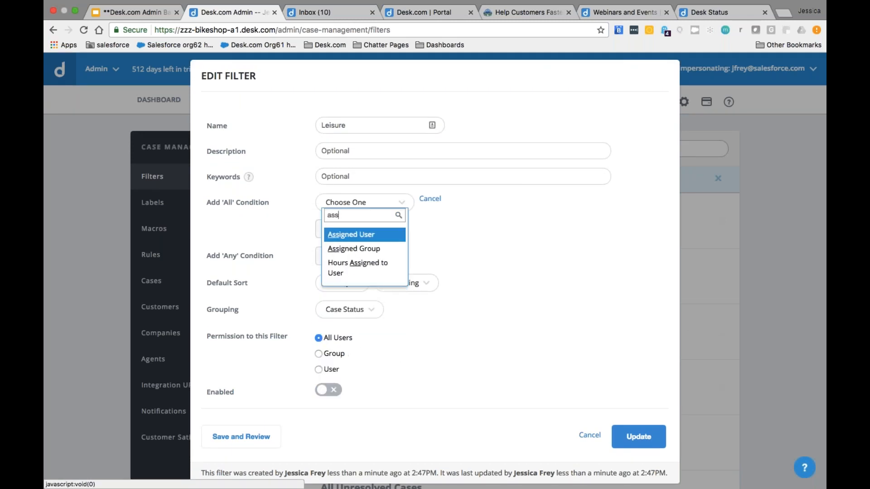
key(Down)
key(Return)
click(552, 198)
click(552, 199)
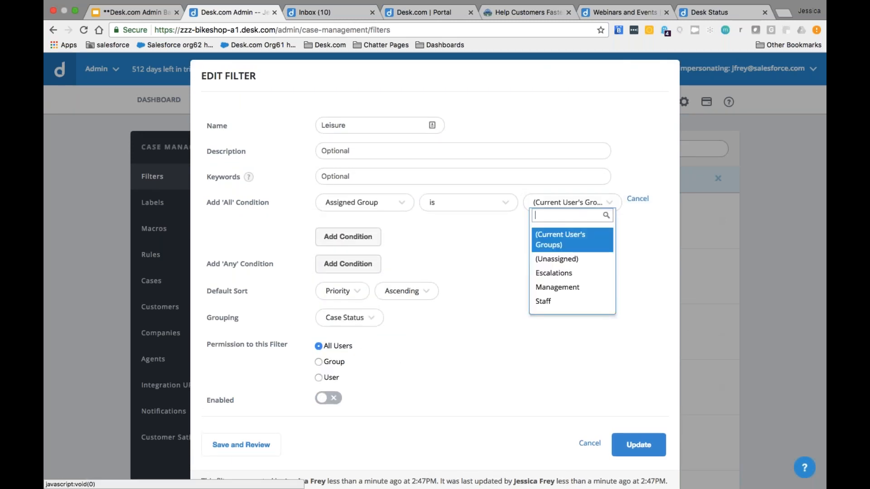
key(Down)
key(Down)
key(Down)
key(Down)
key(Return)
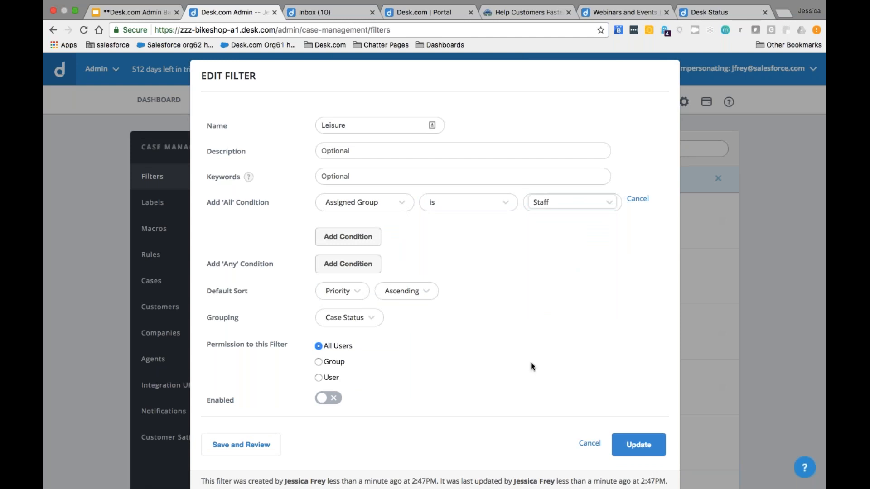
click(335, 401)
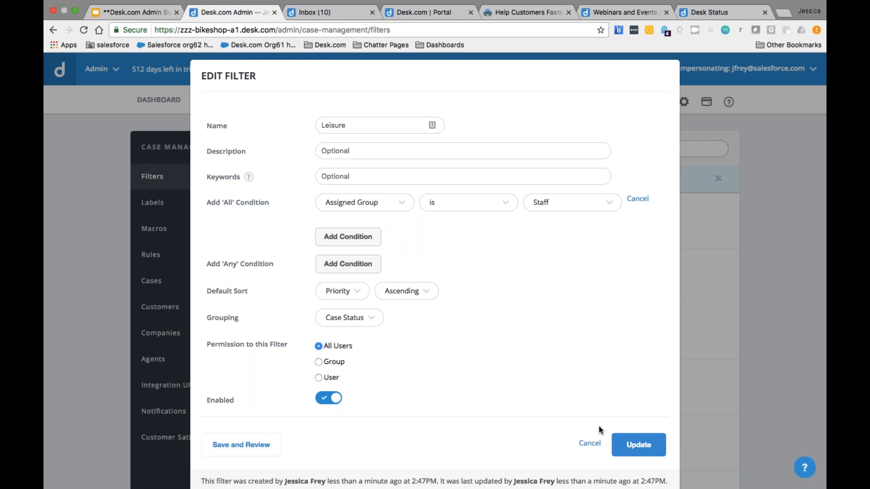
click(634, 445)
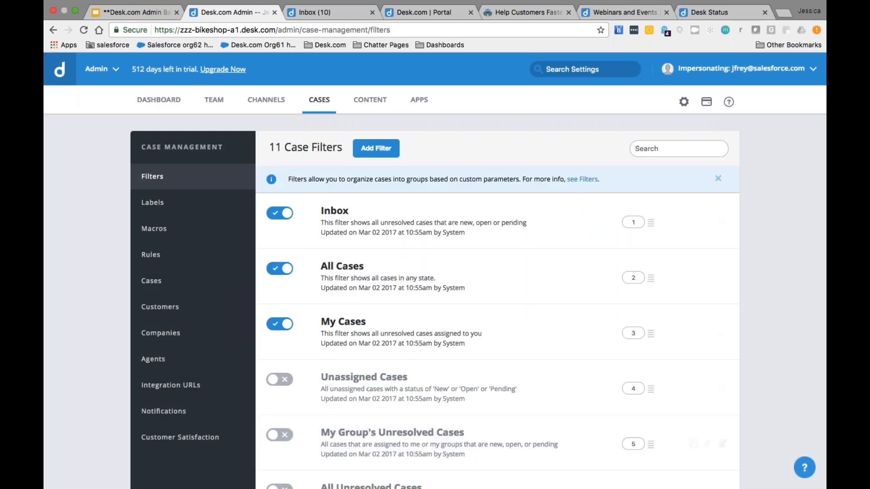
Step: Create a new case filter named Competitive, rejecting the autofilled completion
click(379, 149)
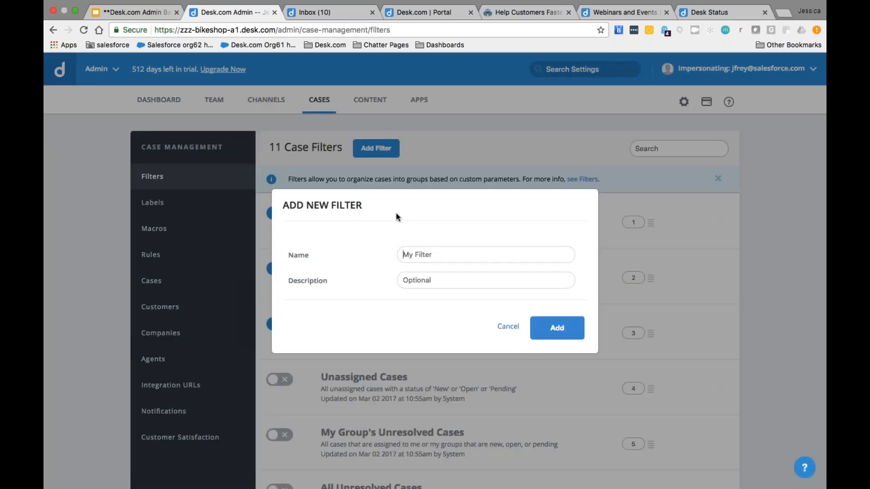
text(Compe)
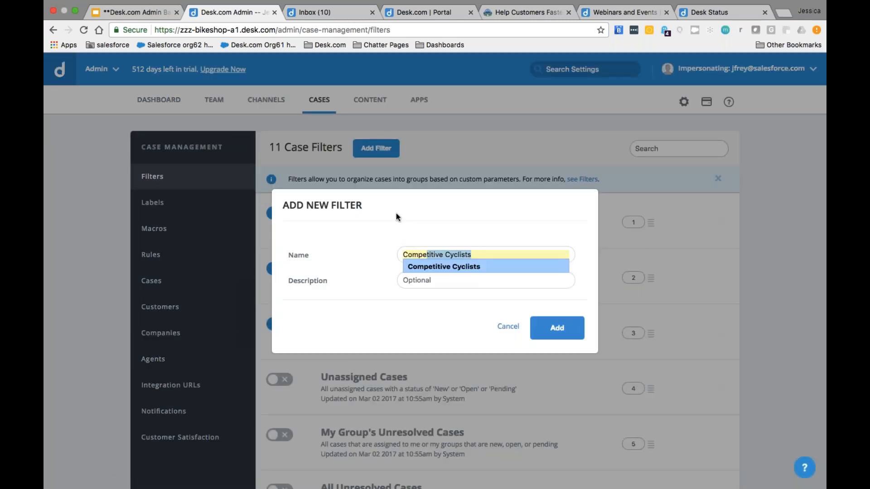
text(titive Cyclists)
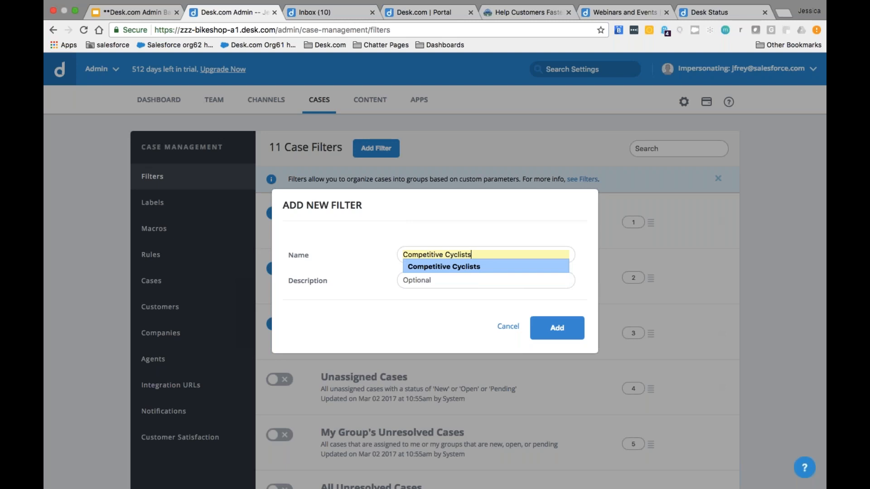
key(BackSpace)
key(Tab)
key(Tab)
key(Return)
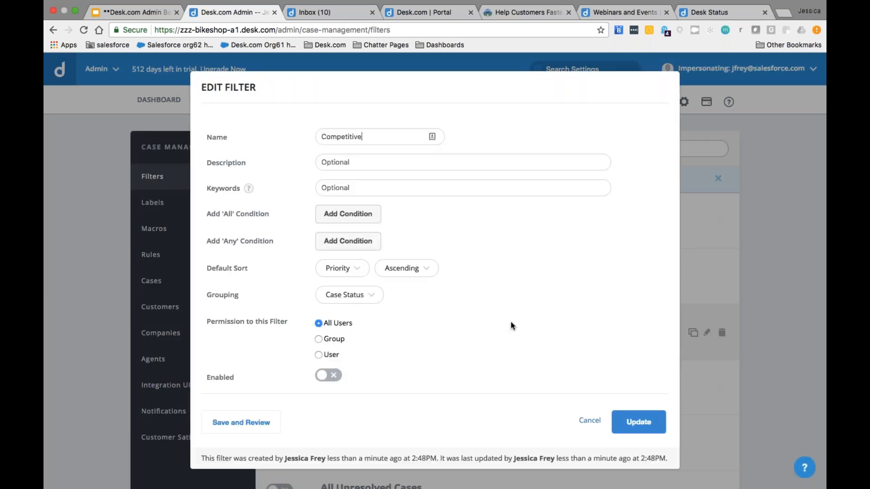
Step: Add an 'All' condition so Competitive matches cases whose Assigned Group is Management
click(342, 214)
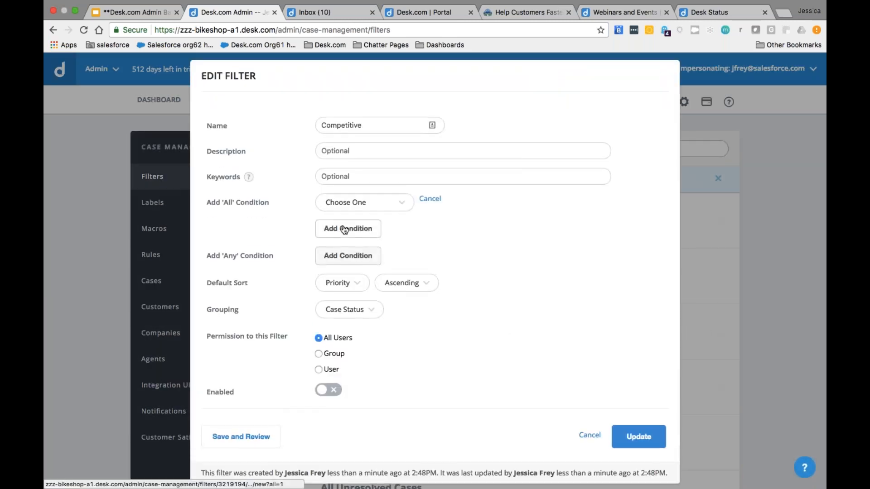
text(gr)
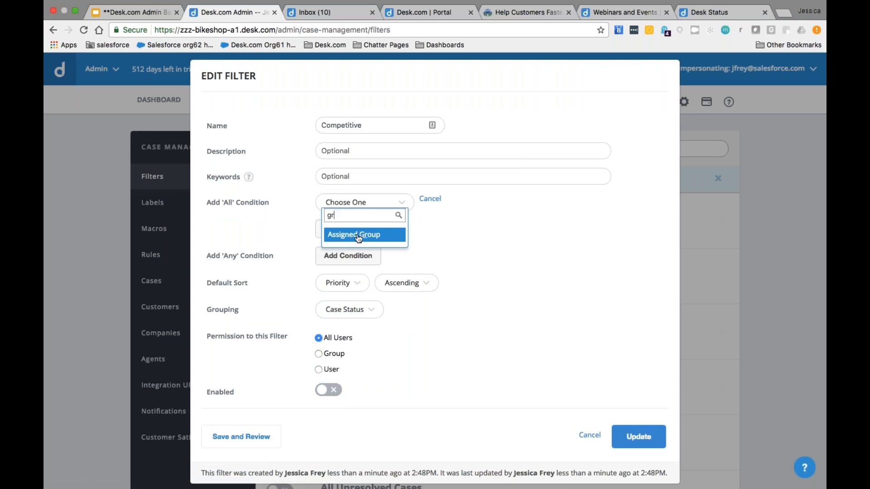
key(BackSpace)
key(BackSpace)
scroll(364, 294, down, 5)
scroll(365, 295, down, 3)
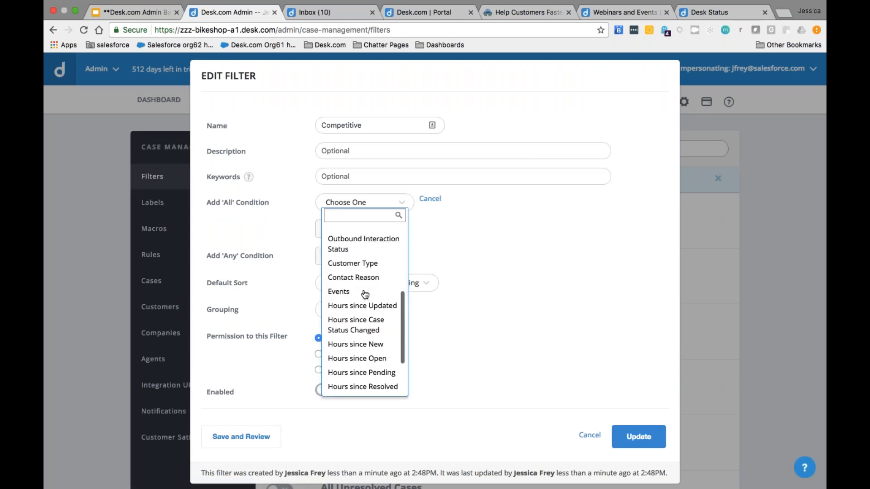
scroll(365, 294, down, 3)
scroll(365, 294, up, 4)
scroll(366, 294, up, 5)
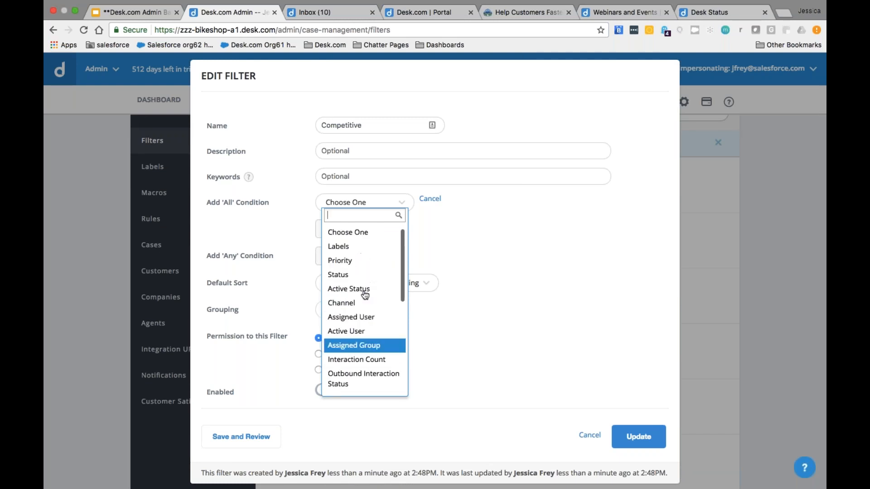
text(grou)
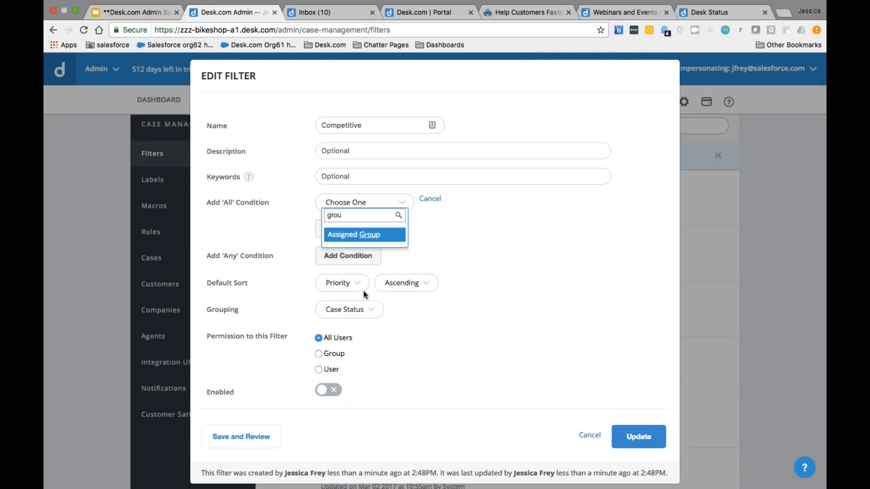
click(358, 235)
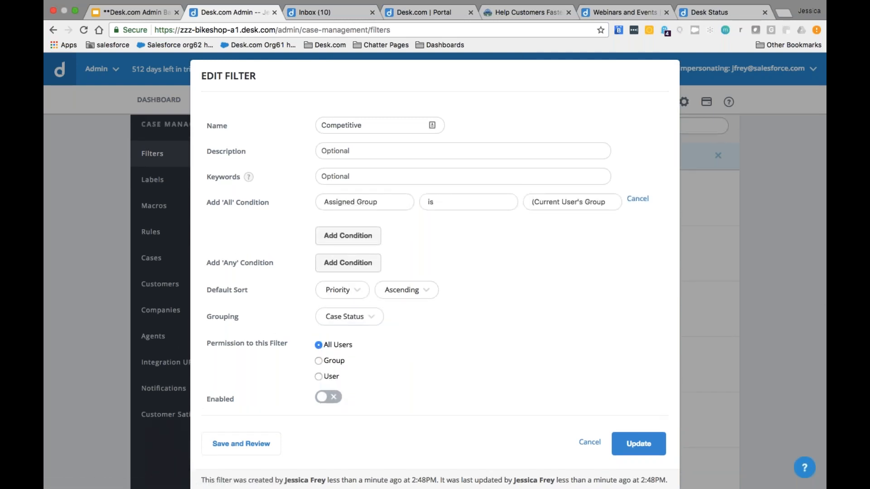
click(551, 202)
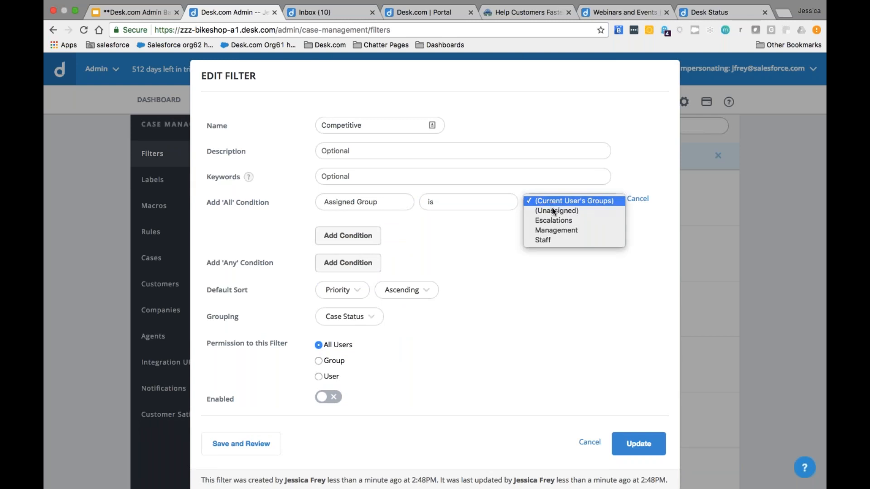
key(Down)
key(Down)
key(Down)
key(Return)
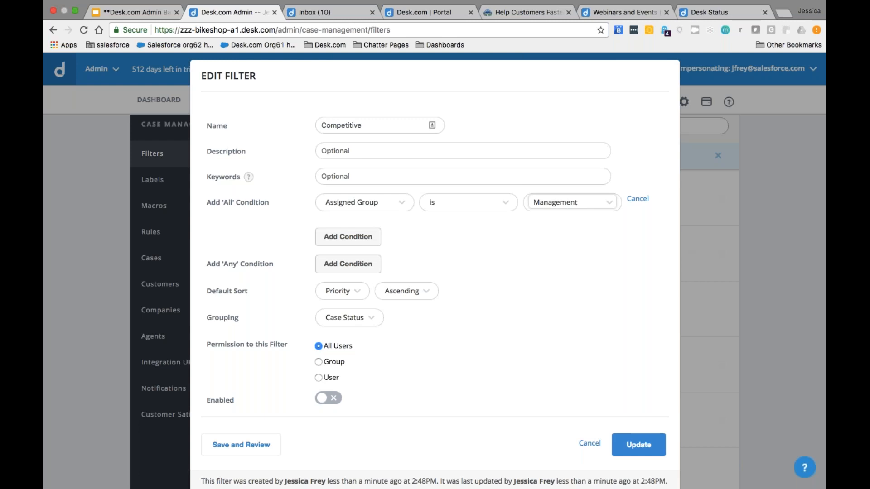
Step: Restrict Competitive's permission to the Management group, enable it and update
click(320, 362)
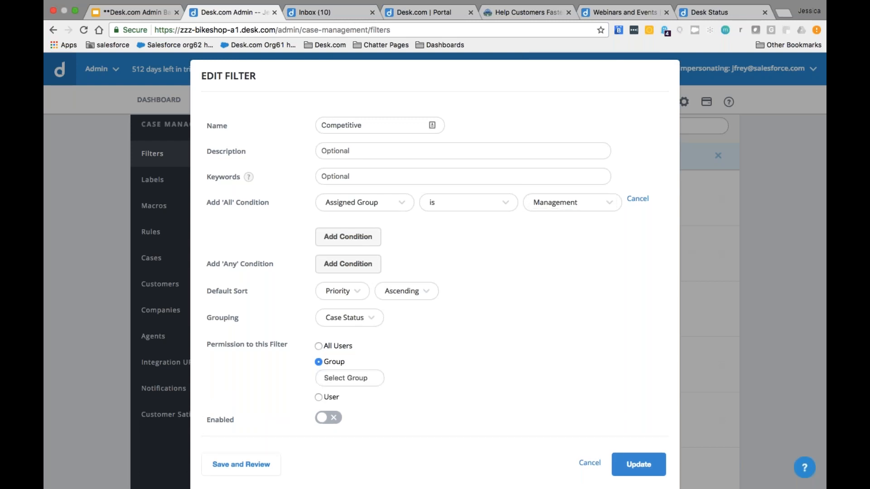
click(355, 377)
click(356, 397)
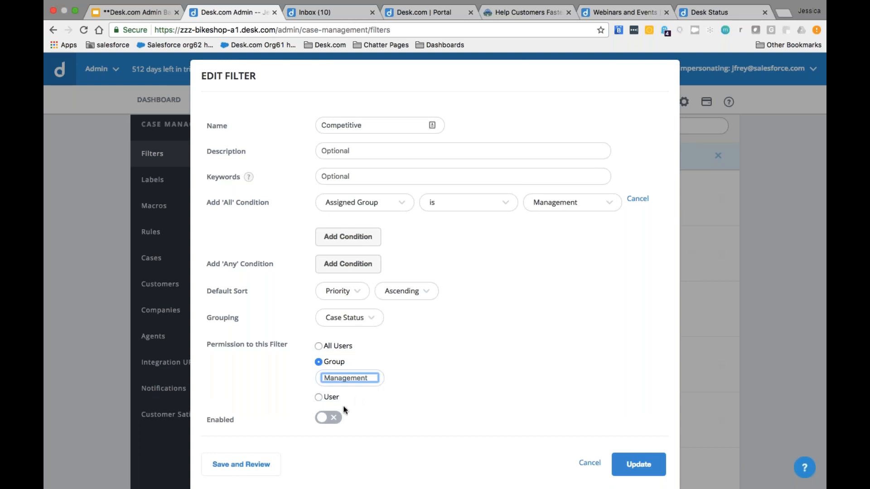
click(330, 417)
click(639, 464)
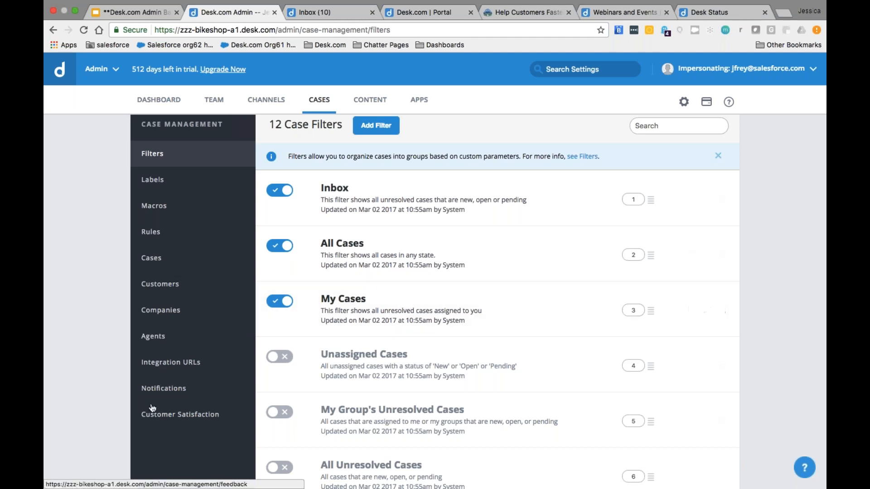
Step: Open the Customer Satisfaction page from the Case Management sidebar
click(156, 421)
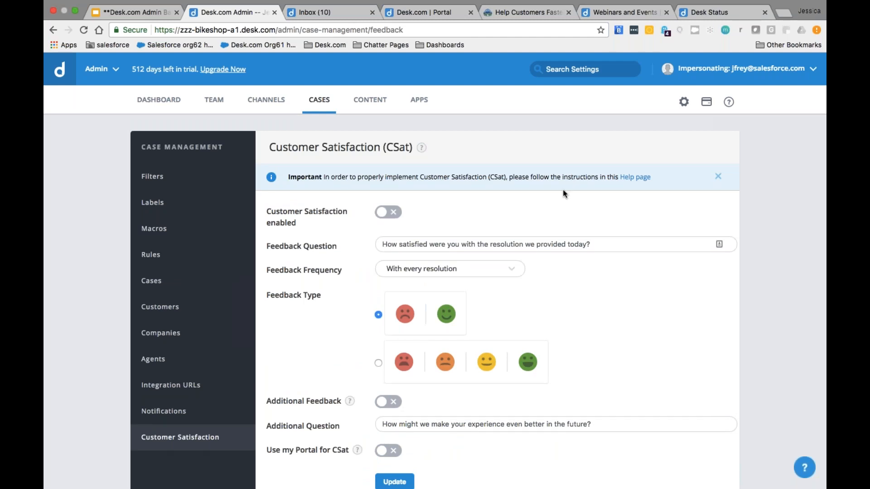
click(395, 211)
click(475, 273)
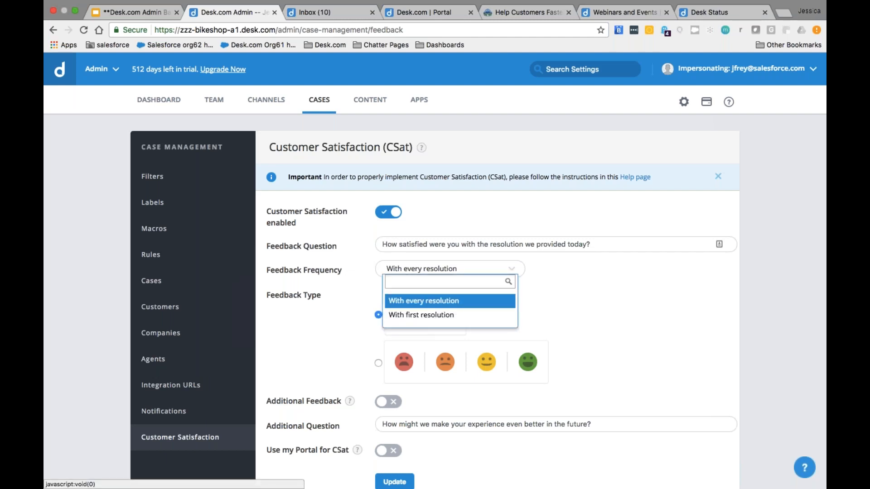
click(467, 305)
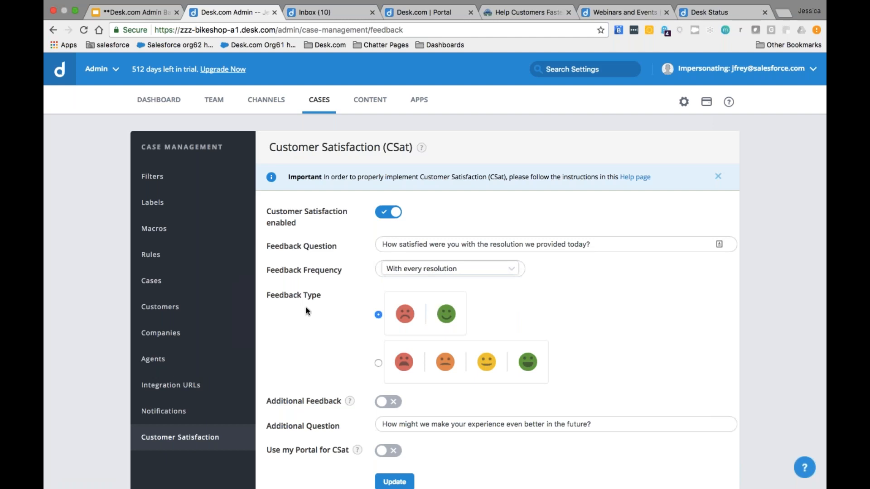
scroll(323, 322, down, 1)
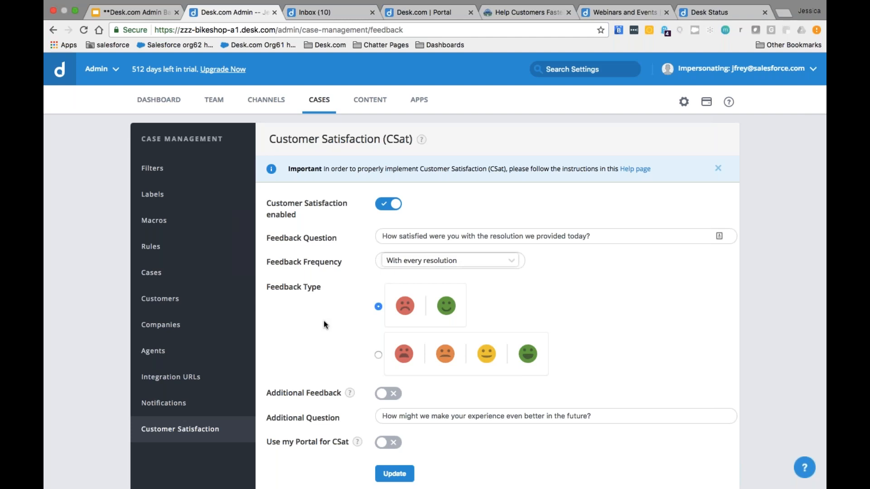
scroll(324, 320, down, 1)
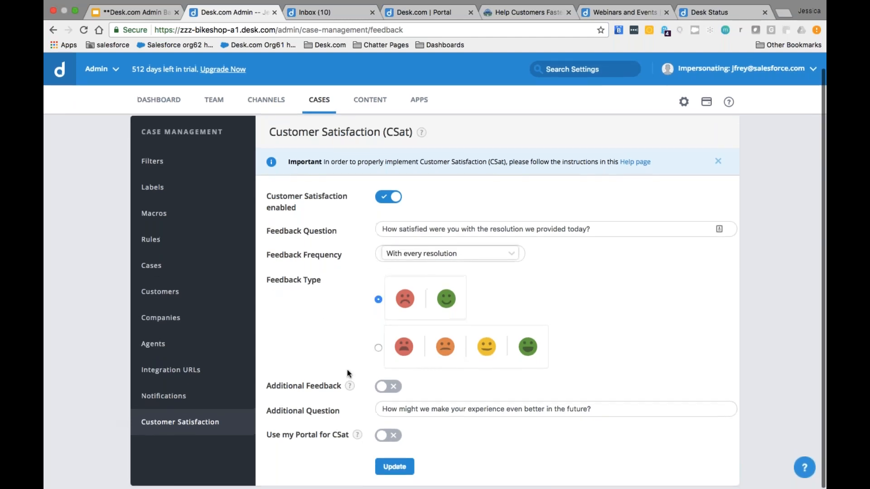
mouse_move(349, 385)
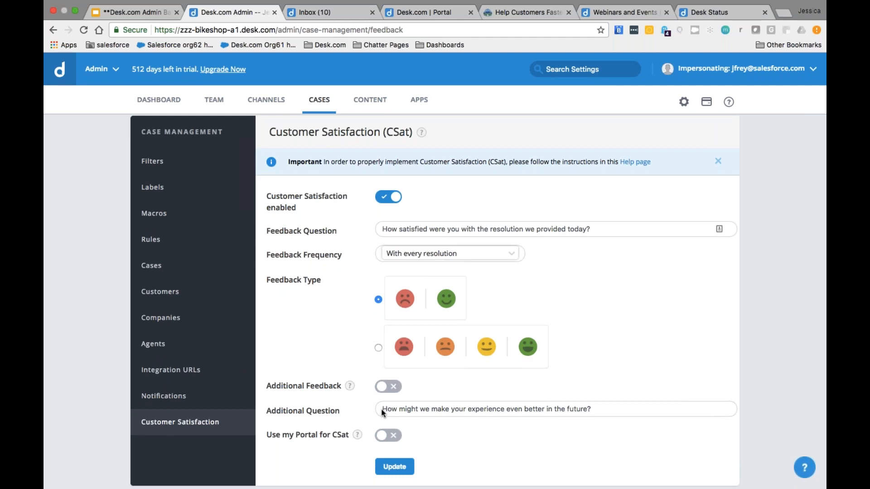
Step: Turn Additional Feedback on and save the Customer Satisfaction settings
mouse_move(357, 435)
click(388, 386)
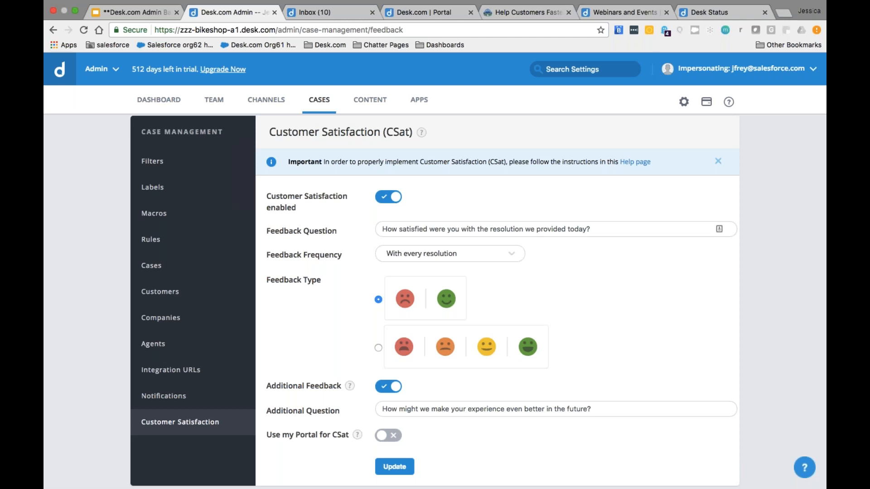
click(405, 462)
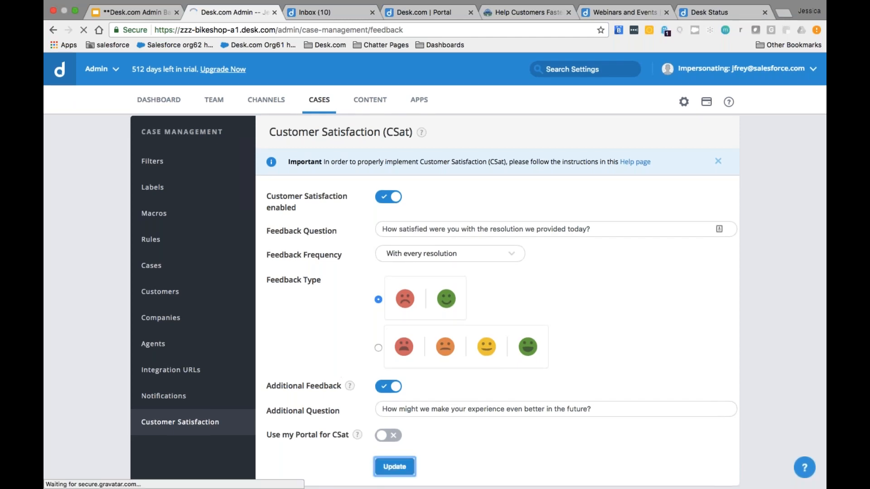
Step: Present the Admin Basics deck up to the Resources slide, then exit presenting
click(151, 14)
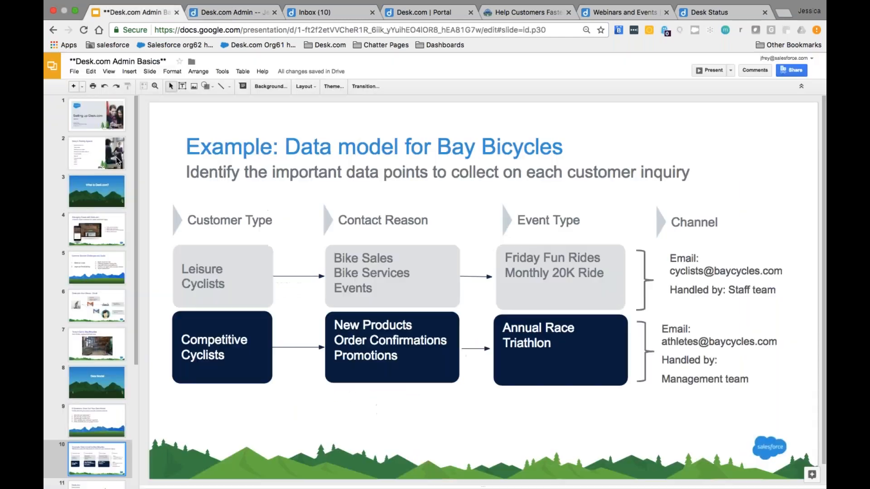
click(707, 70)
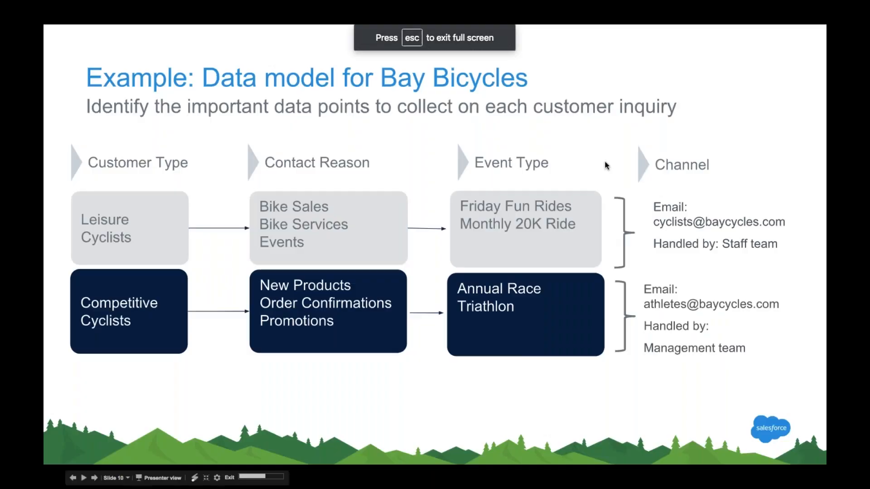
key(Right)
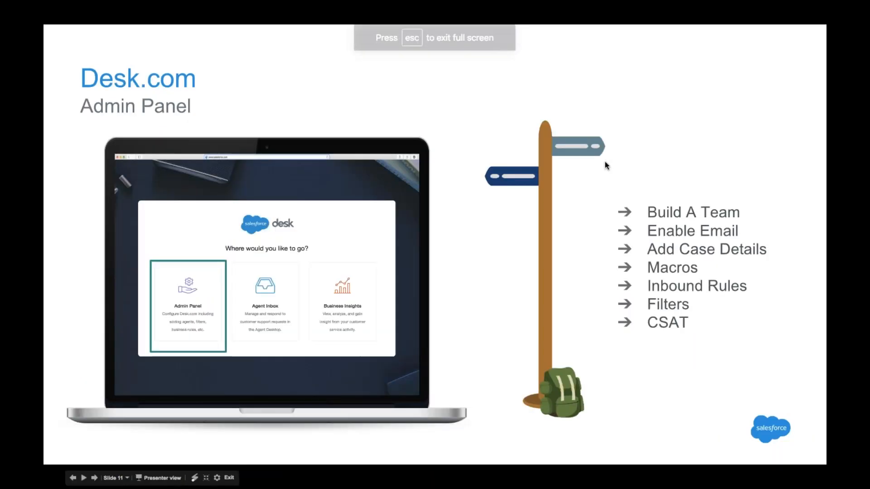
key(Right)
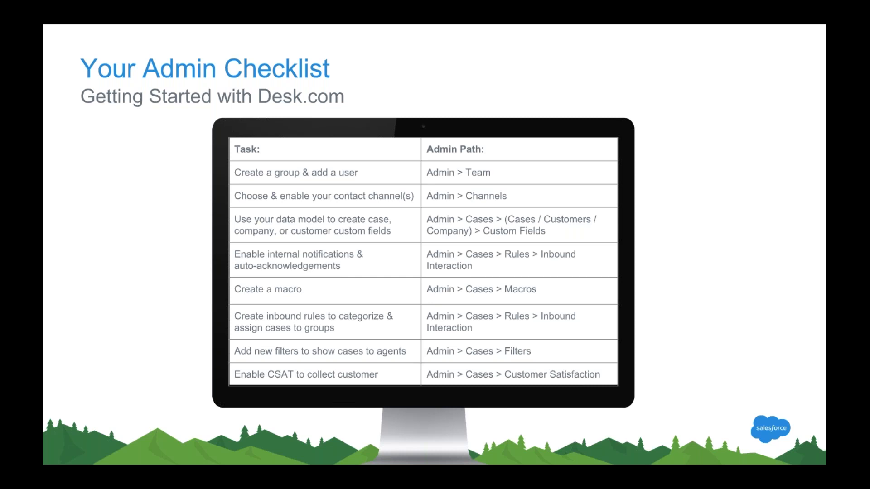
key(Right)
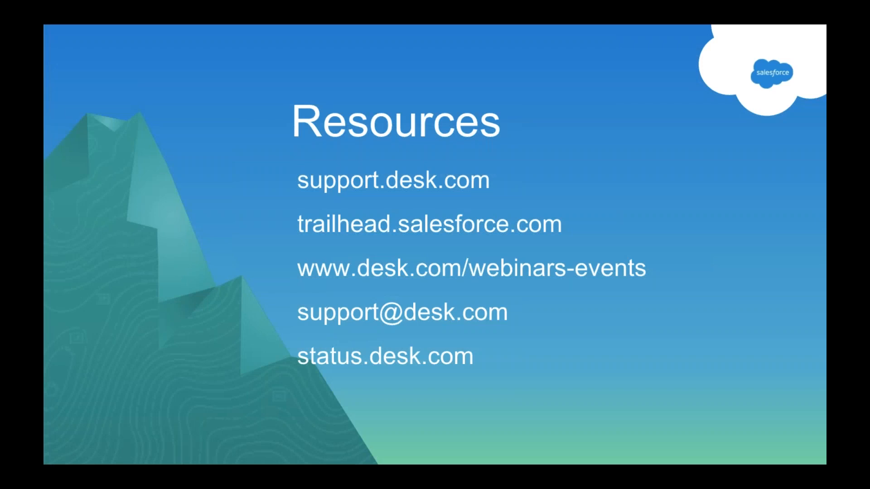
key(Escape)
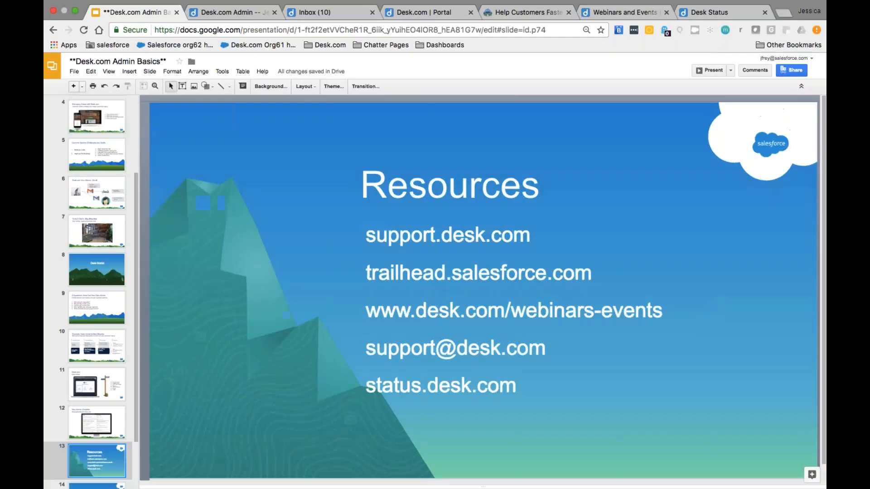
Step: Review support.desk.com's article categories, popular articles and contact options, then view Desk Status
click(439, 21)
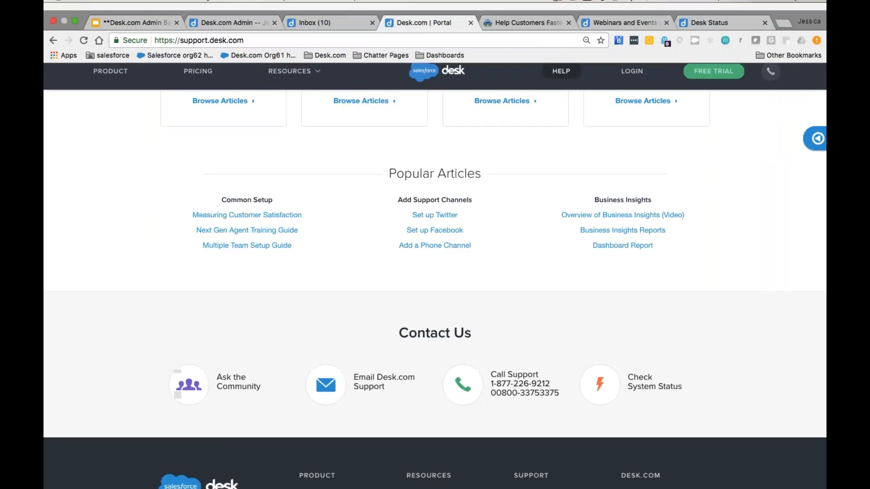
scroll(361, 214, up, 5)
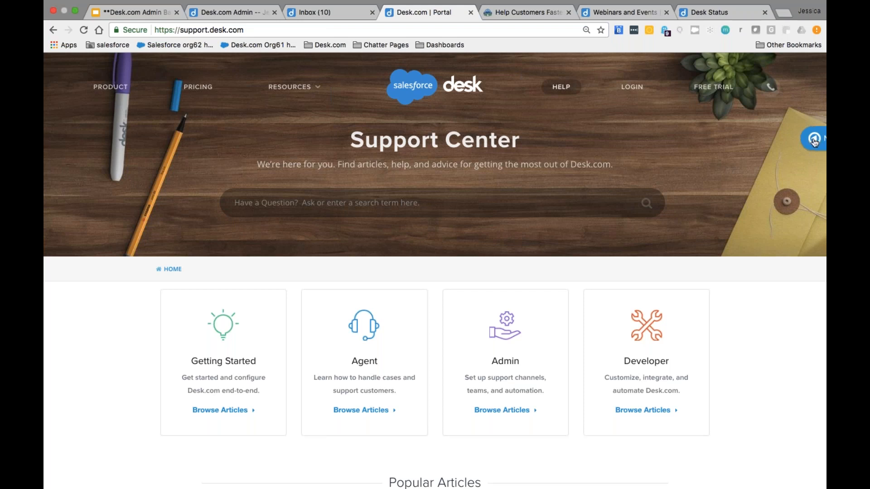
mouse_move(783, 147)
scroll(116, 365, down, 3)
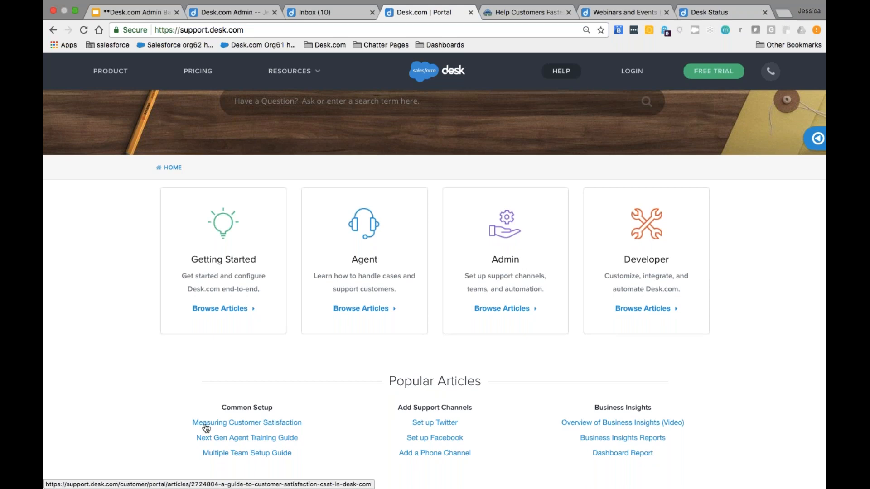
scroll(174, 428, down, 1)
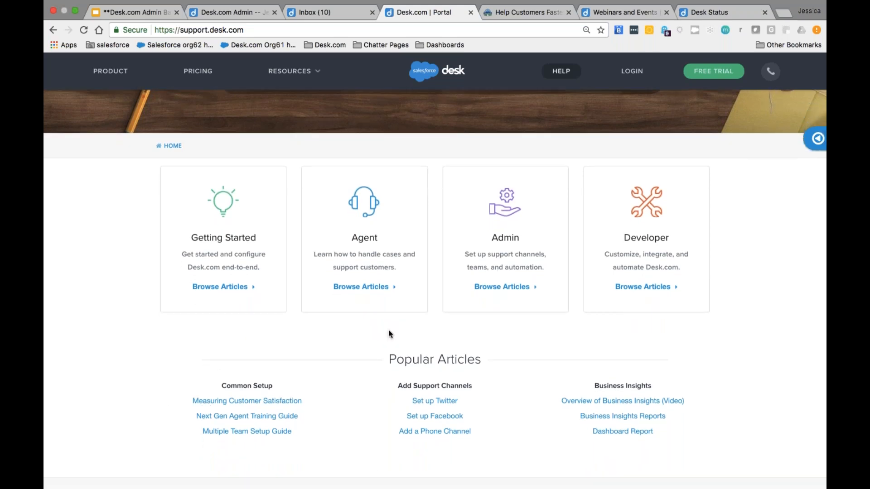
scroll(691, 410, down, 6)
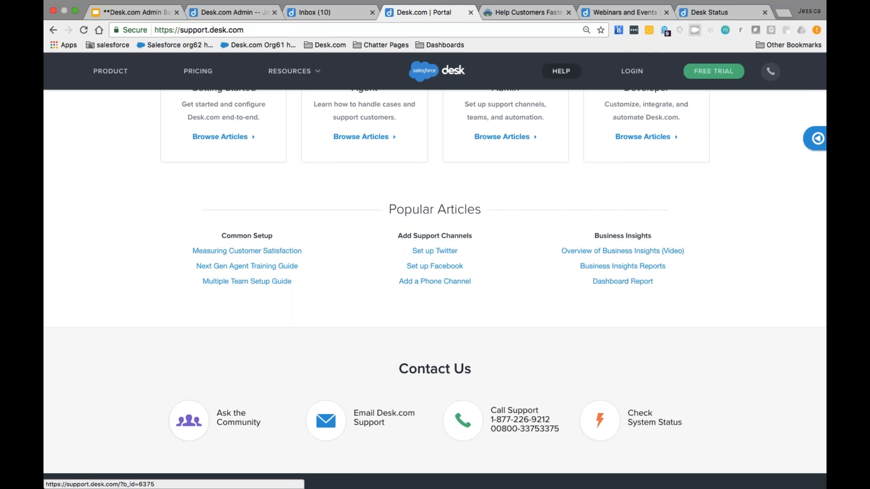
click(692, 16)
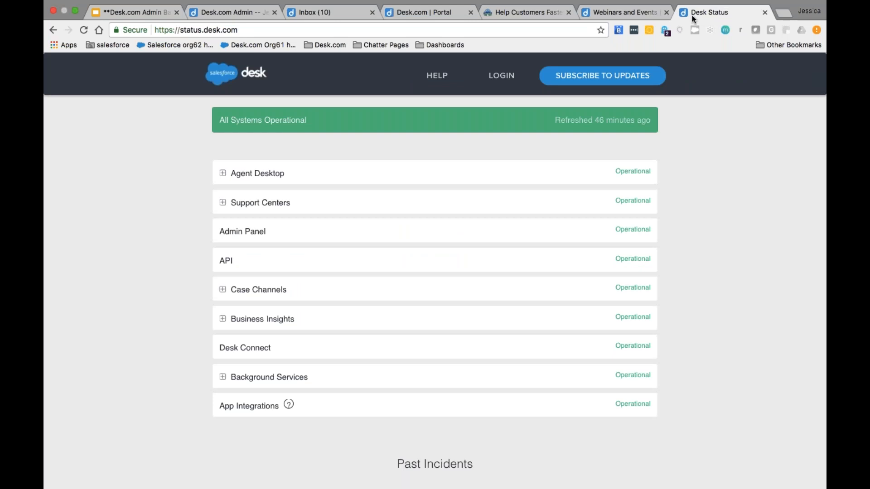
Step: Reload status.desk.com to confirm All Systems Operational, then view the Help Customers Faster trail
key(super+r)
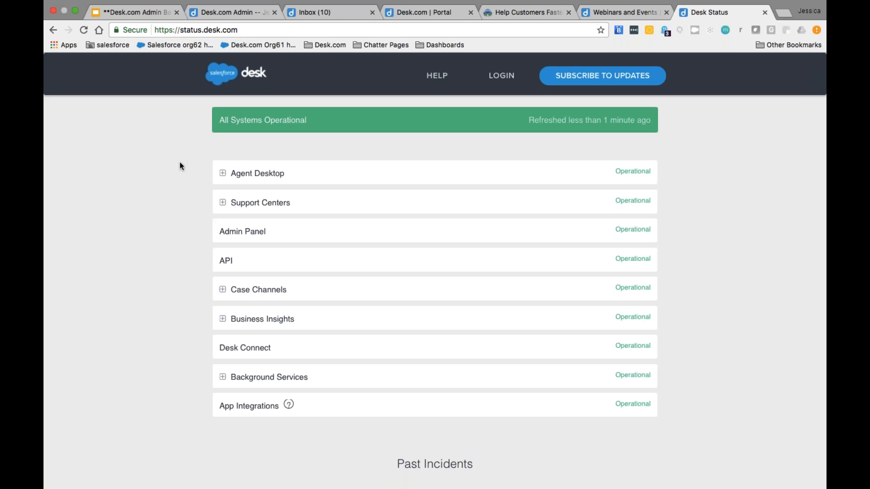
scroll(180, 166, down, 1)
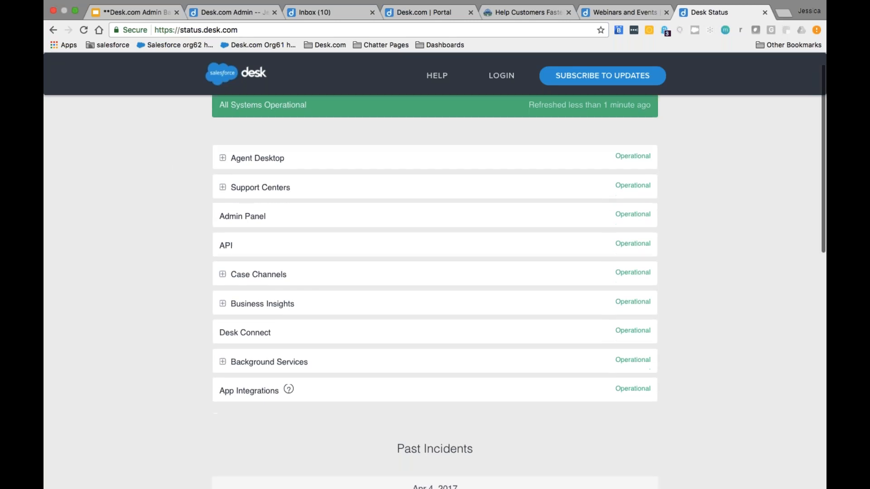
scroll(435, 272, up, 1)
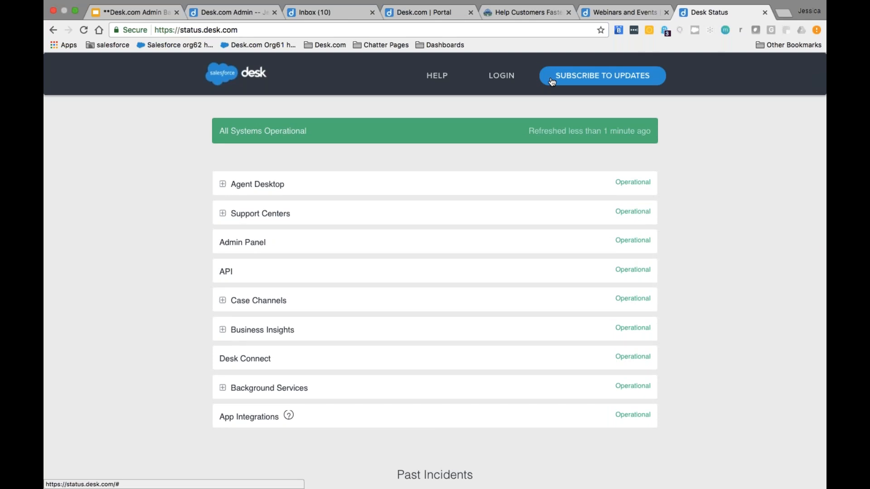
click(518, 15)
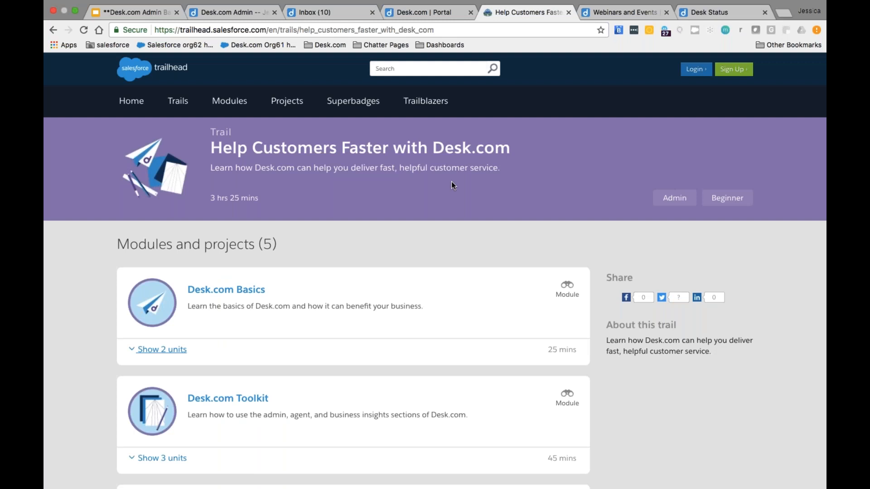
Step: Show the three Desk.com Organization units on Trailhead, then return to the Resources slide
scroll(451, 185, down, 3)
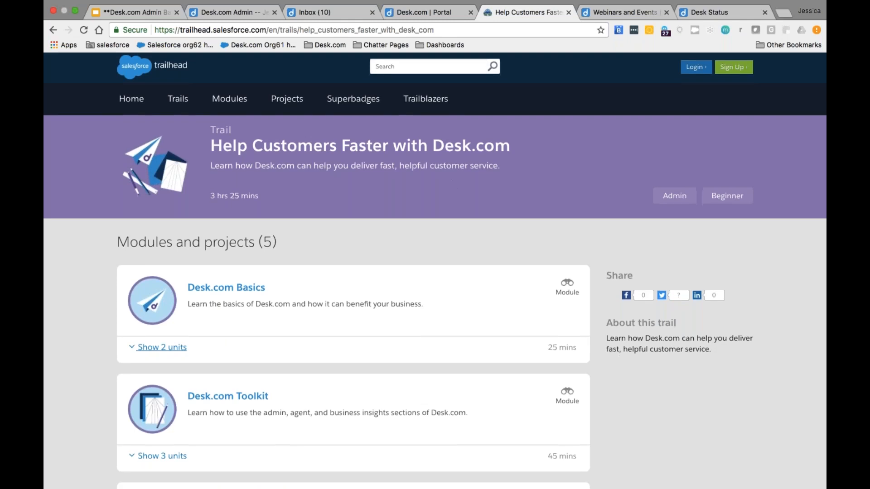
scroll(435, 271, down, 4)
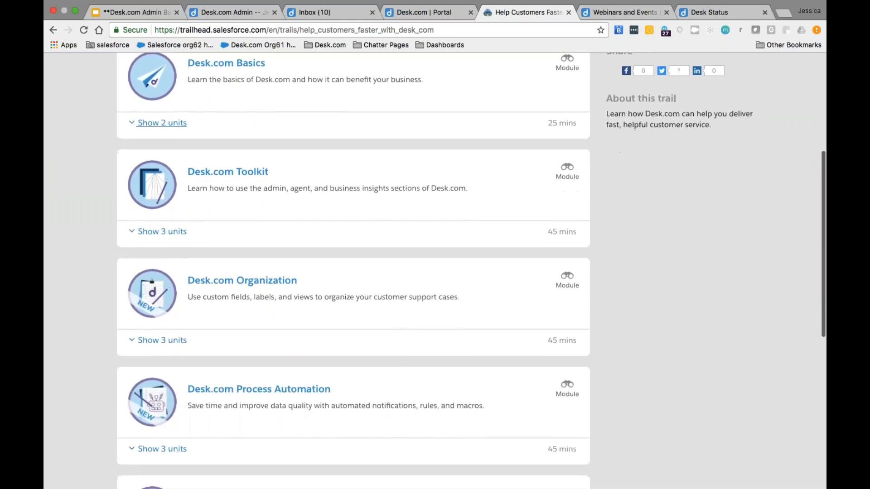
click(135, 341)
scroll(94, 343, down, 2)
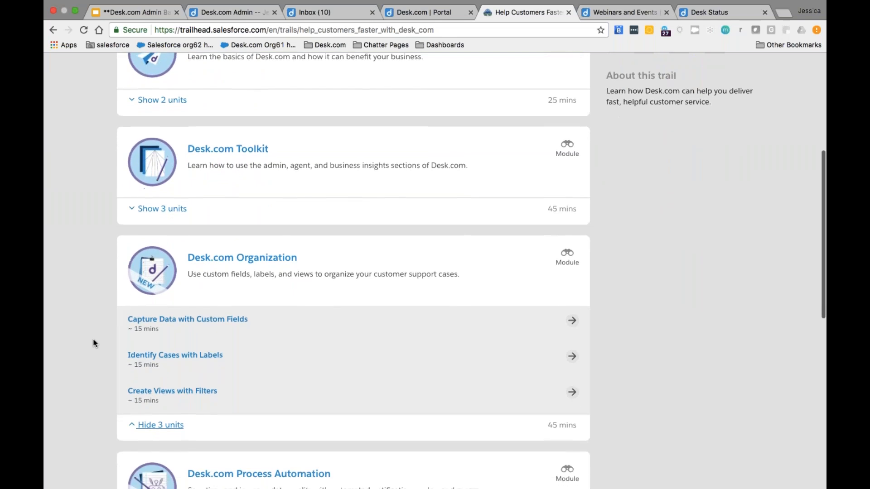
scroll(94, 343, down, 2)
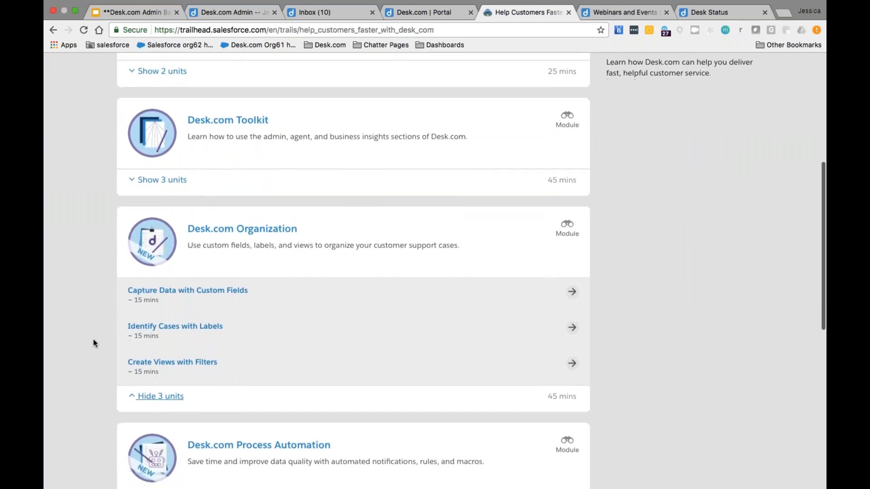
scroll(94, 343, down, 4)
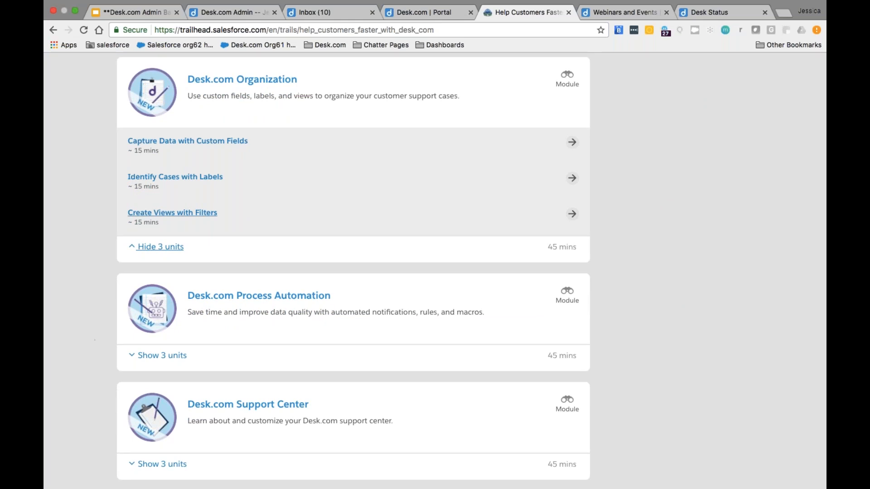
click(214, 15)
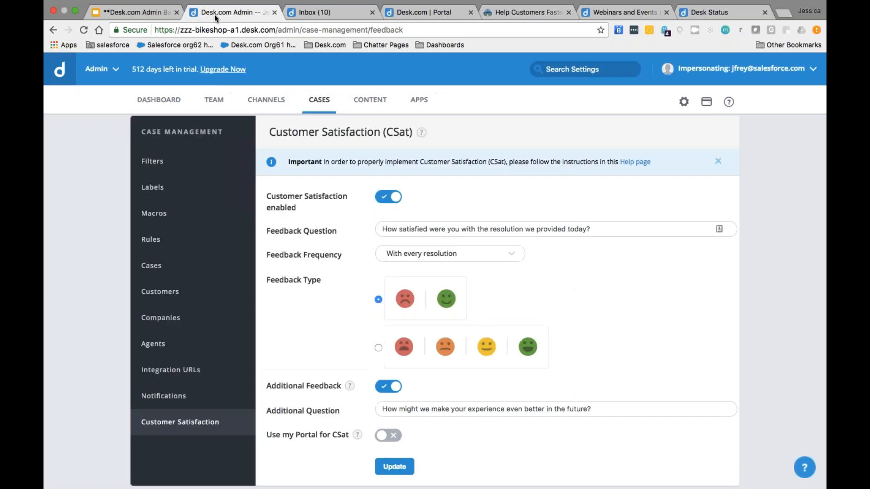
click(165, 16)
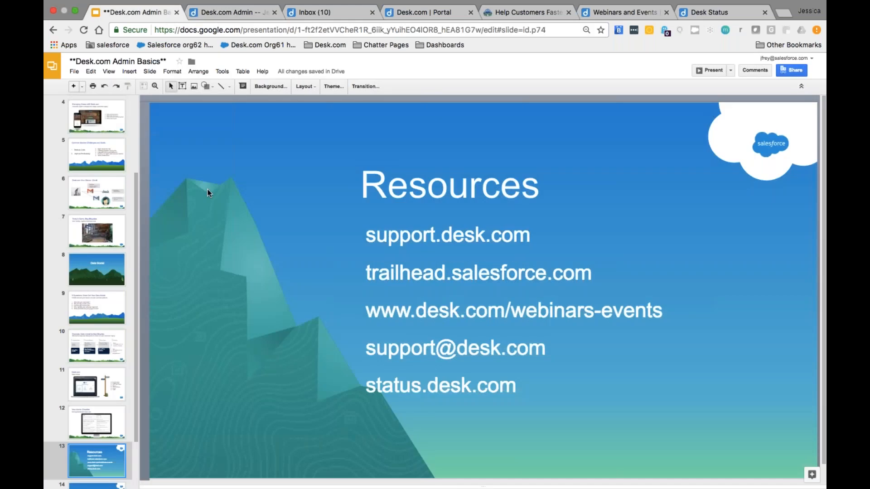